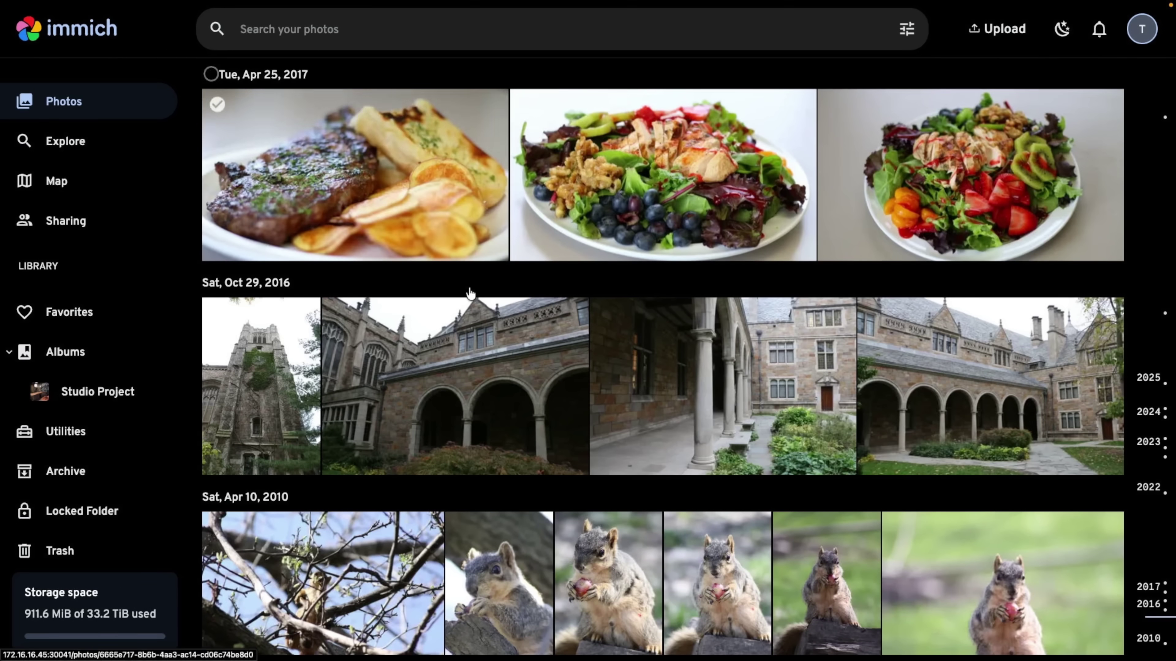
- Browse the Immich photo timeline and the search results for squirrel
{"action": "scroll", "coordinate": [508, 317], "scroll_direction": "down", "scroll_amount": 4}
{"action": "scroll", "coordinate": [534, 355], "scroll_direction": "down", "scroll_amount": 1}
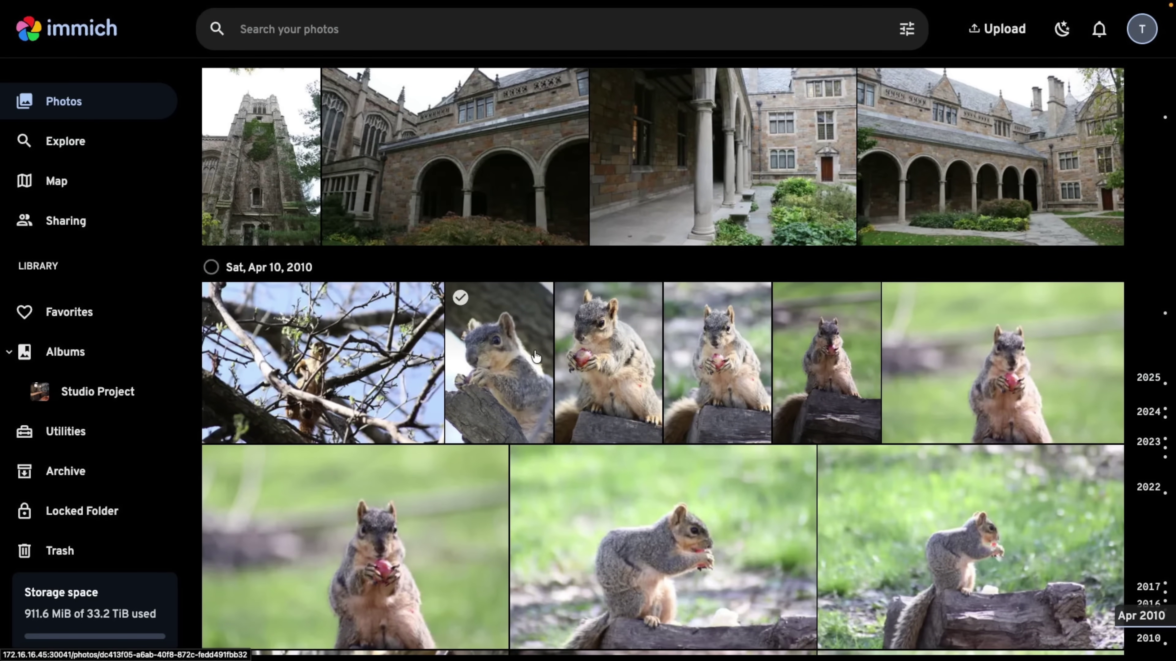
{"action": "left_click", "coordinate": [578, 487]}
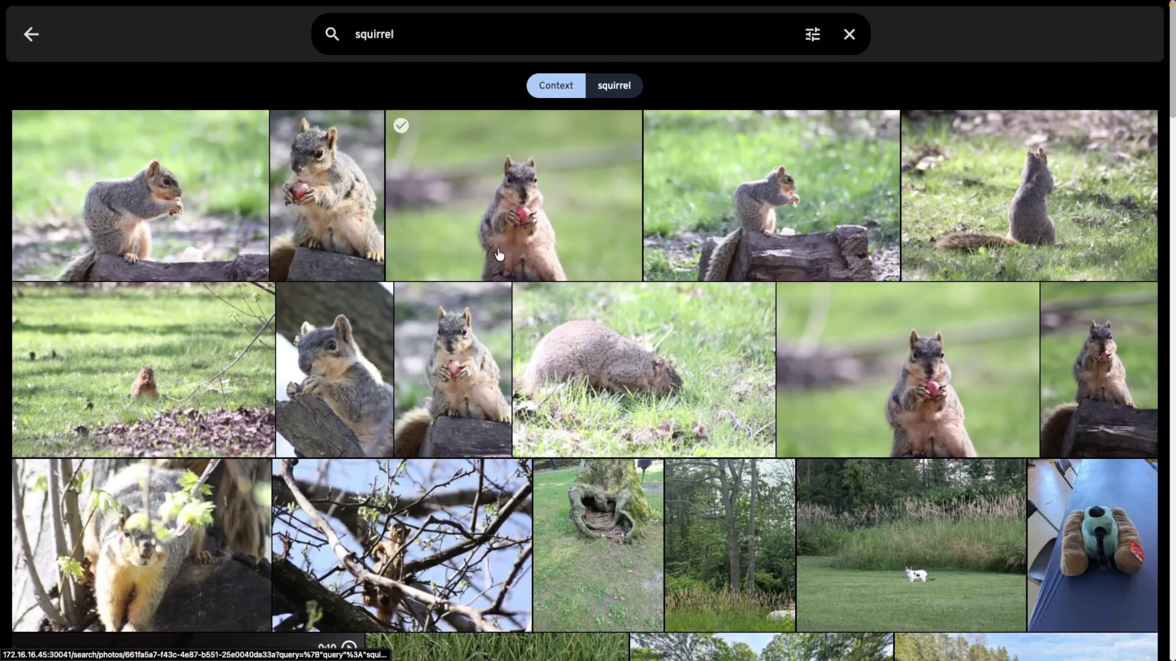
{"action": "scroll", "coordinate": [498, 254], "scroll_direction": "down", "scroll_amount": 3}
{"action": "scroll", "coordinate": [498, 254], "scroll_direction": "down", "scroll_amount": 6}
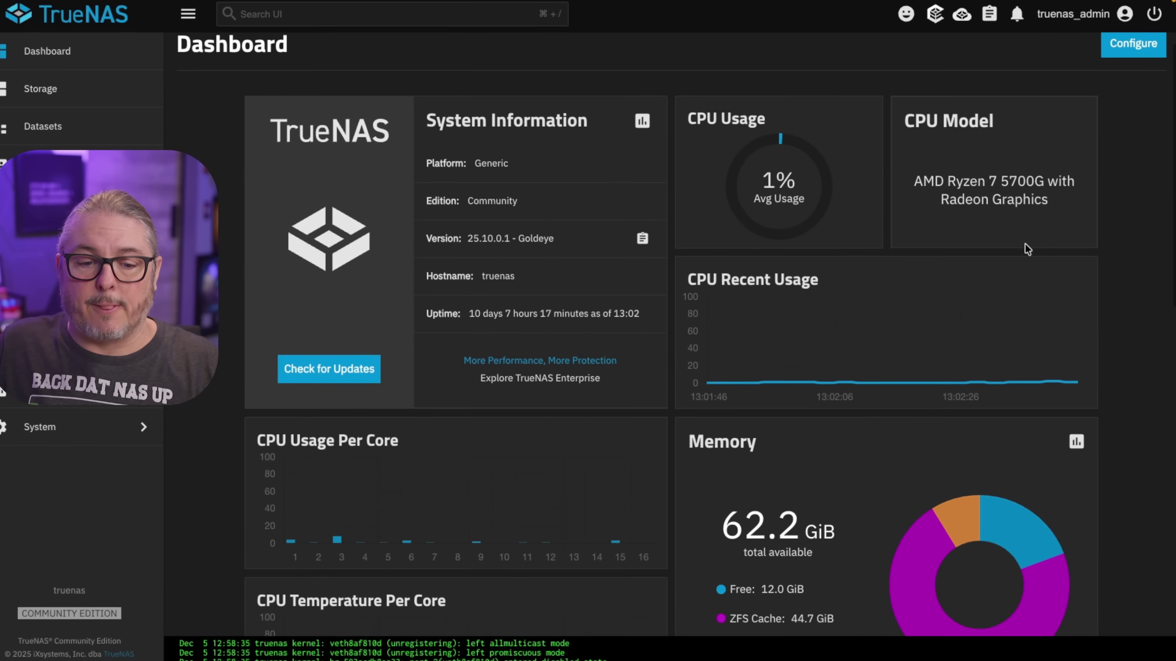
- Switch to TrueNAS and create a dataset named immich with the Generic preset under Dozer/App_Storage, skipping the ACL setup
{"action": "scroll", "coordinate": [1024, 245], "scroll_direction": "down", "scroll_amount": 8}
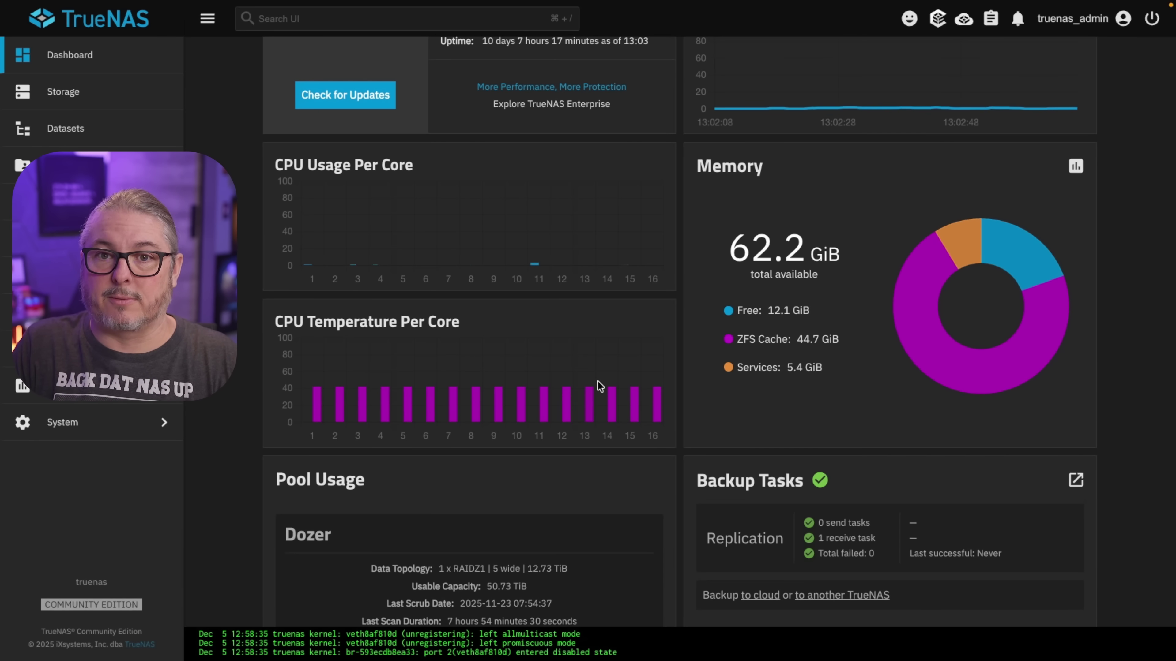
{"action": "left_click", "coordinate": [108, 130]}
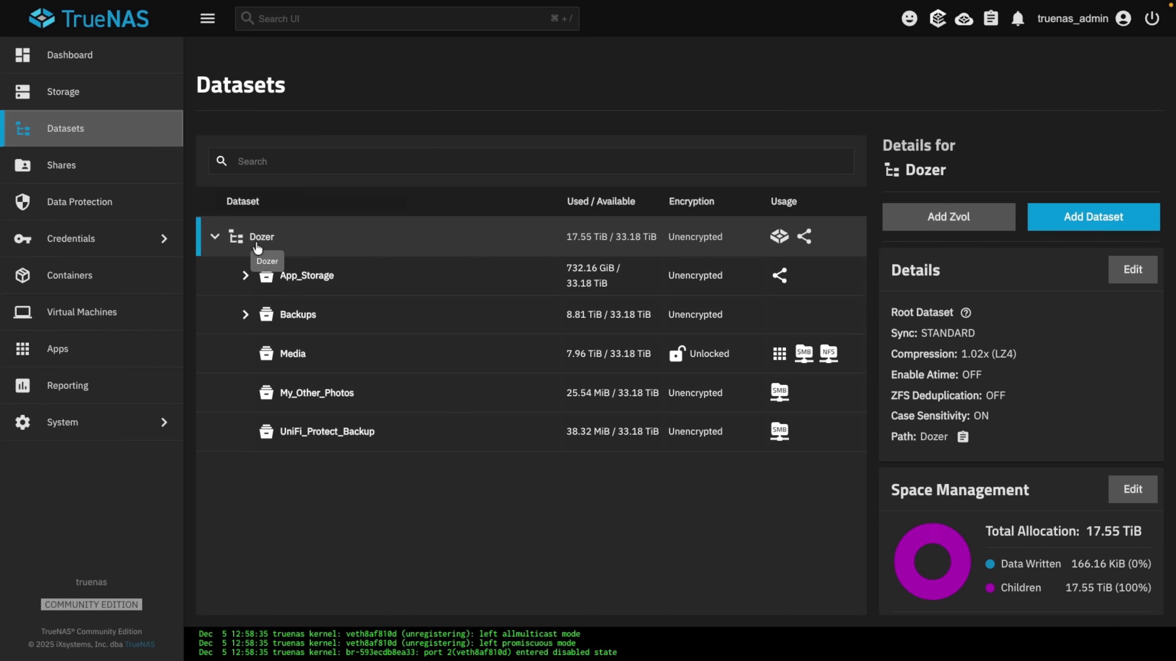
{"action": "left_click", "coordinate": [247, 276]}
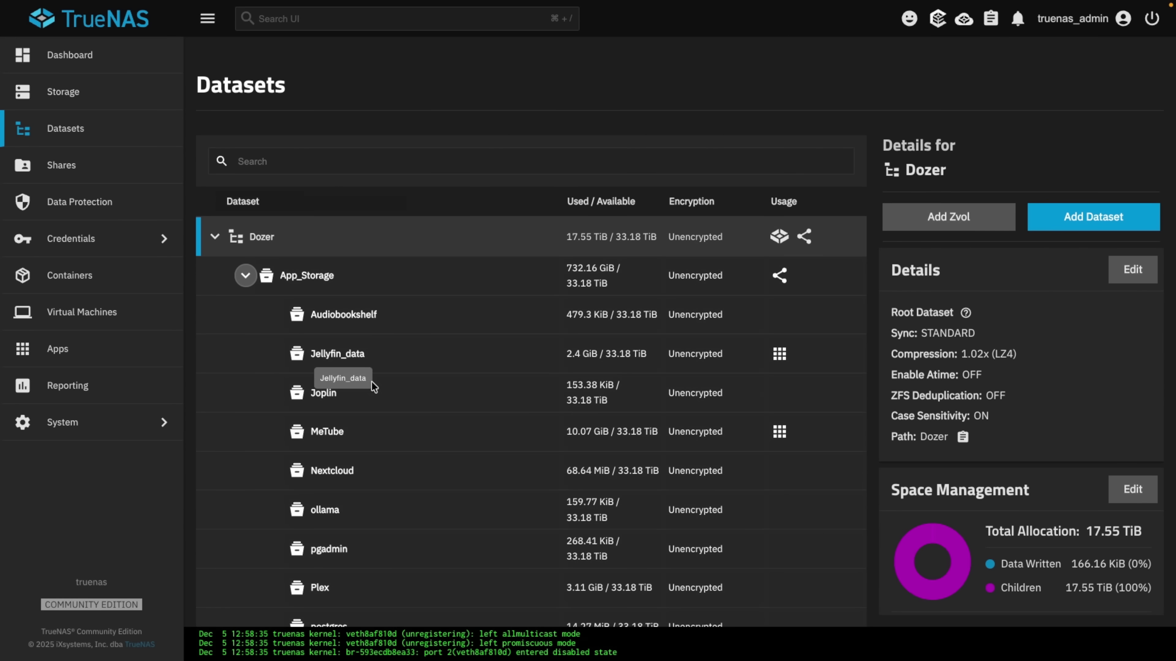
{"action": "left_click", "coordinate": [343, 286]}
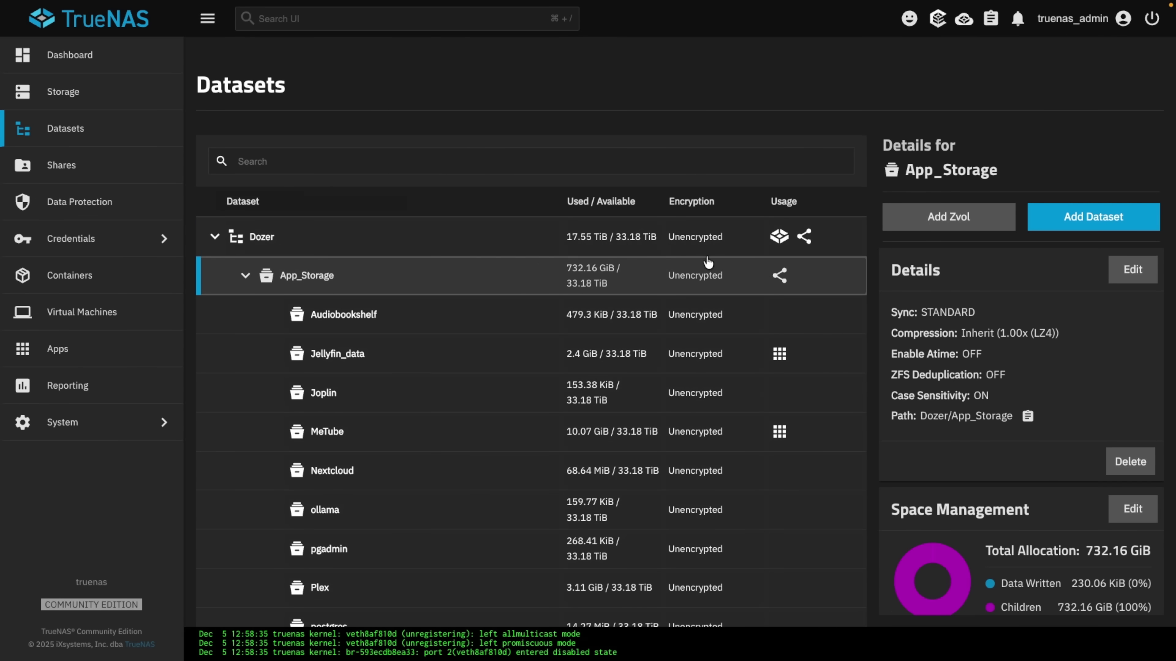
{"action": "left_click", "coordinate": [1056, 226]}
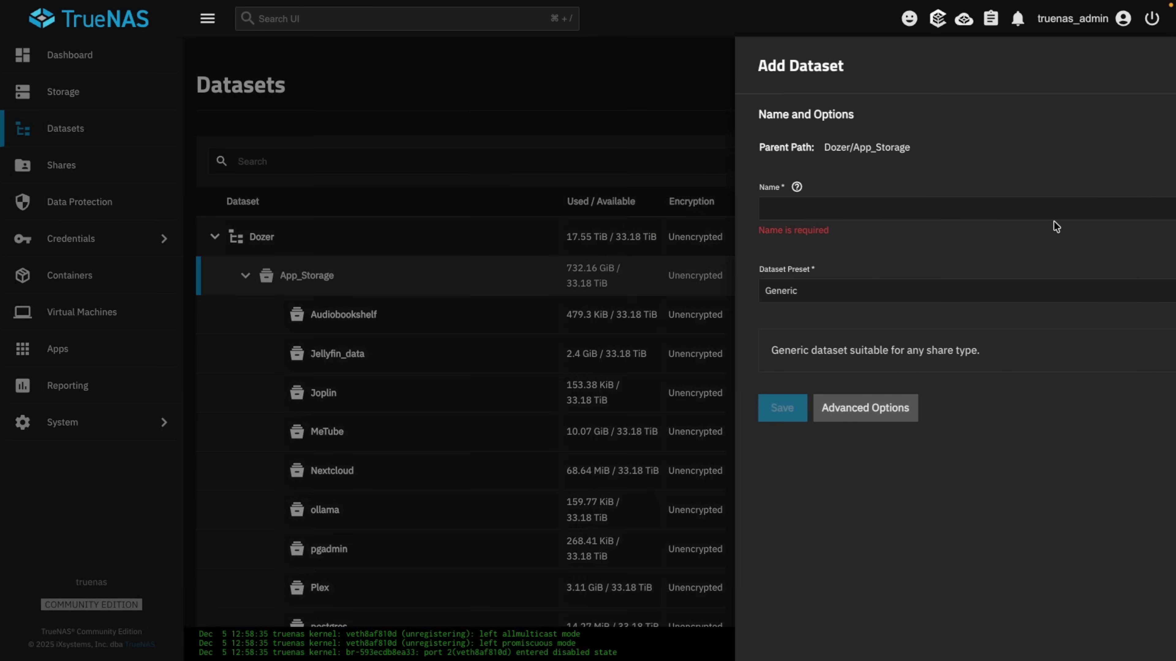
{"action": "left_click", "coordinate": [798, 216]}
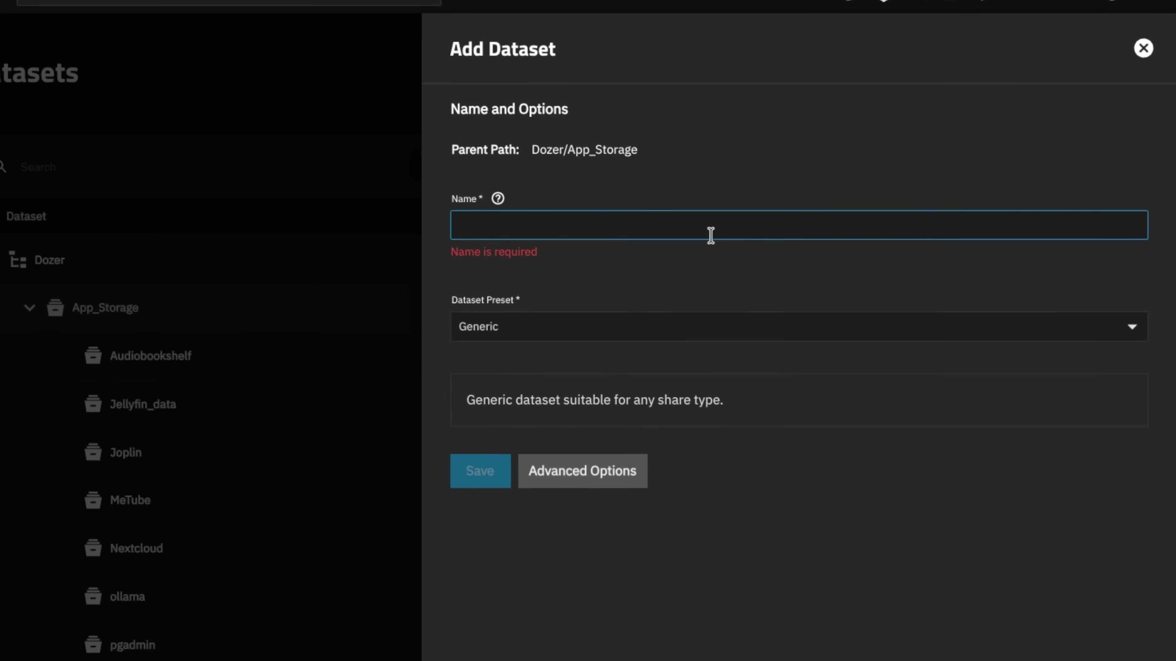
{"action": "type", "text": "immich"}
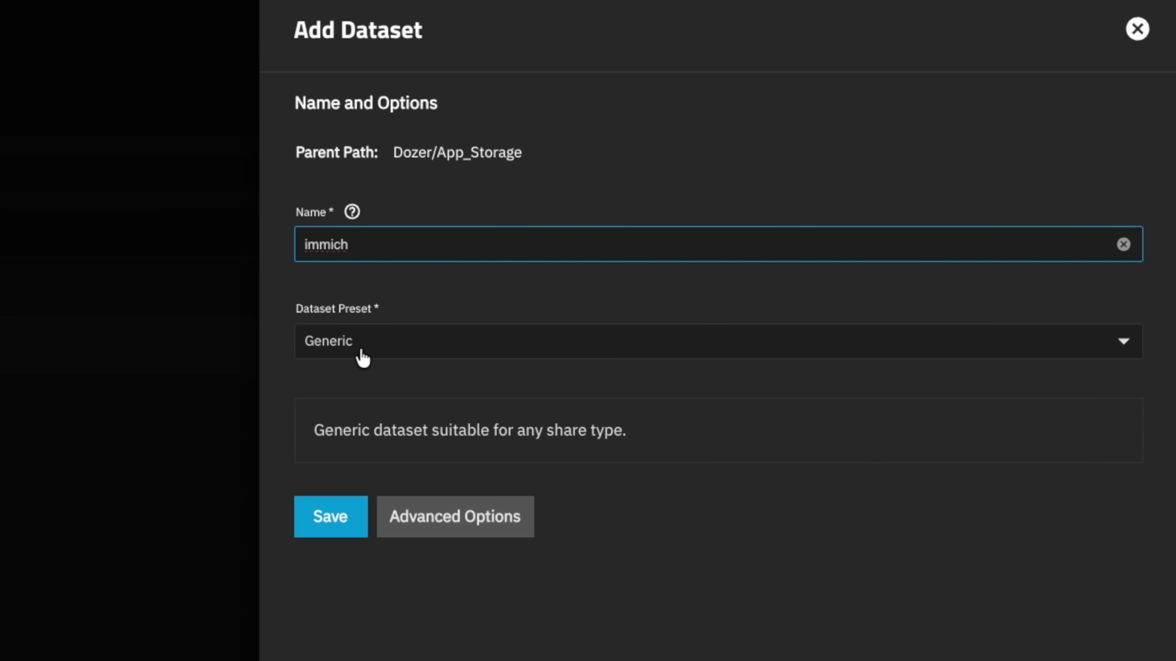
{"action": "left_click", "coordinate": [338, 523]}
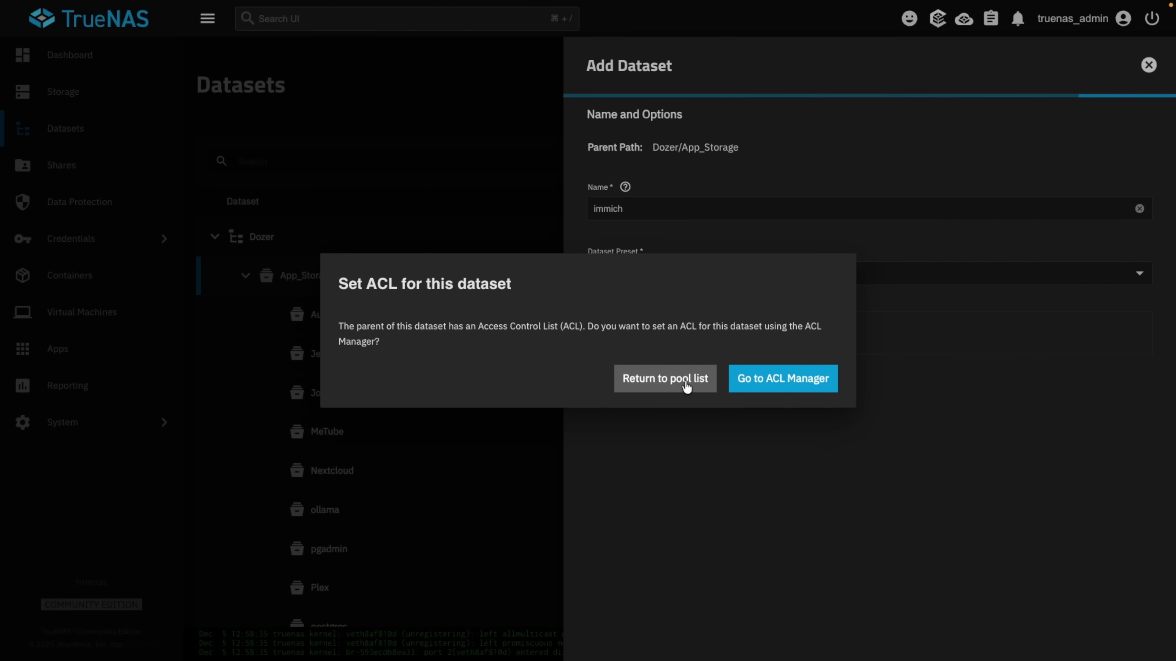
{"action": "left_click", "coordinate": [523, 465]}
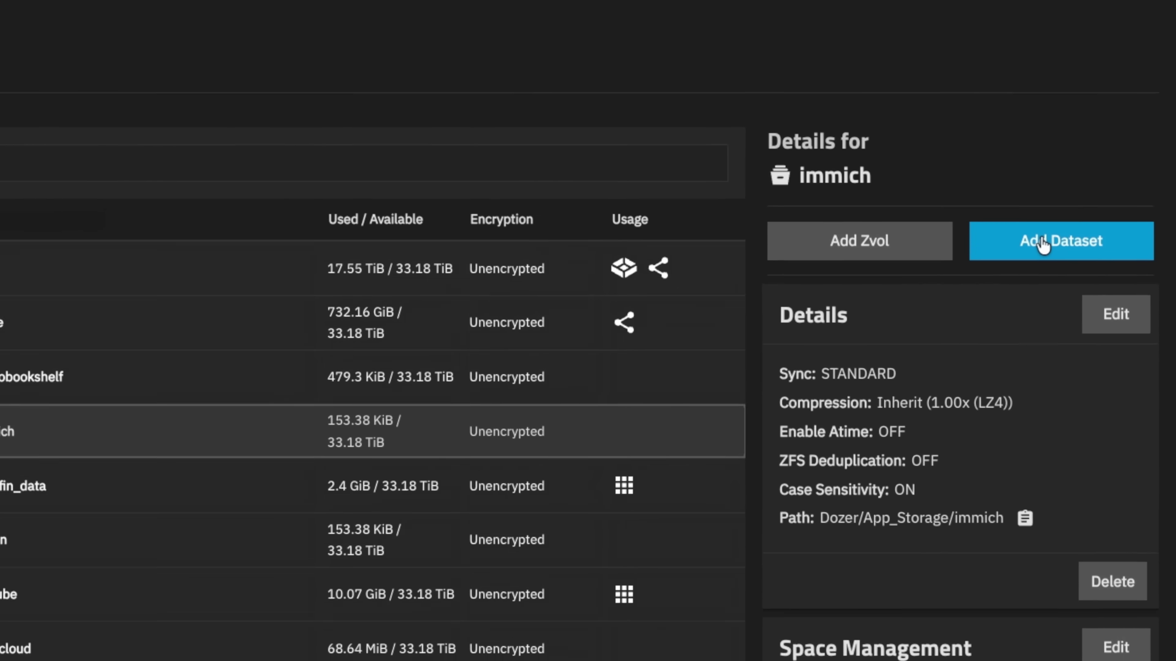
- Create a child dataset named data with the Apps preset inside the immich dataset
{"action": "left_click", "coordinate": [1034, 218]}
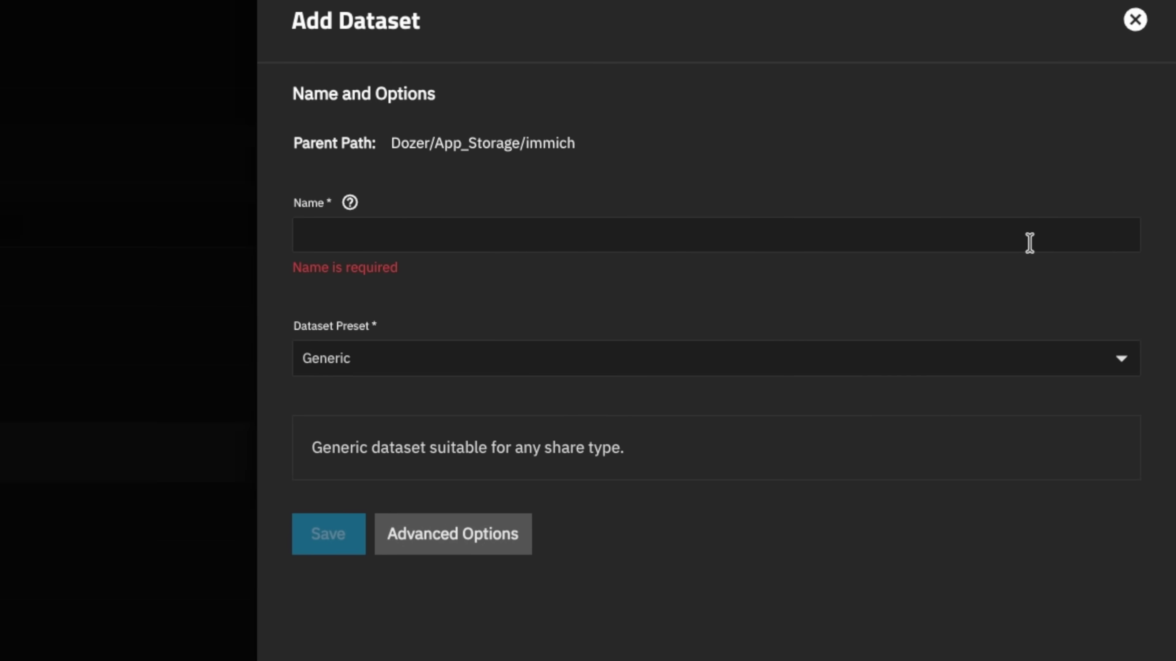
{"action": "left_click", "coordinate": [512, 233]}
{"action": "type", "text": "data"}
{"action": "left_click", "coordinate": [472, 331]}
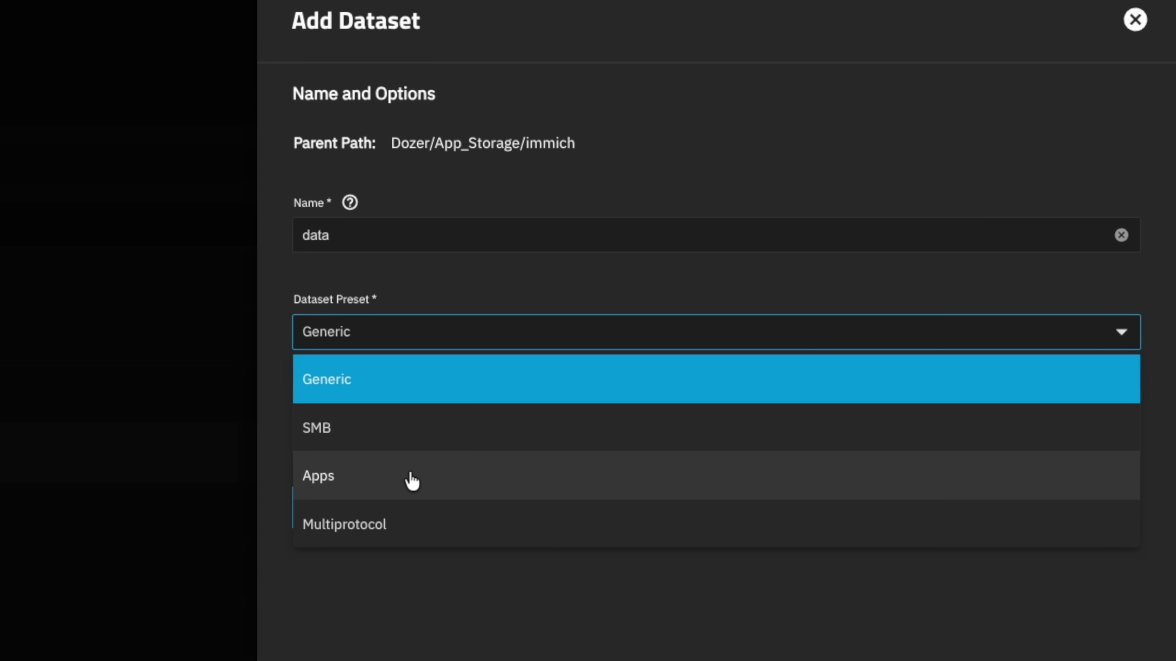
{"action": "left_click", "coordinate": [411, 481]}
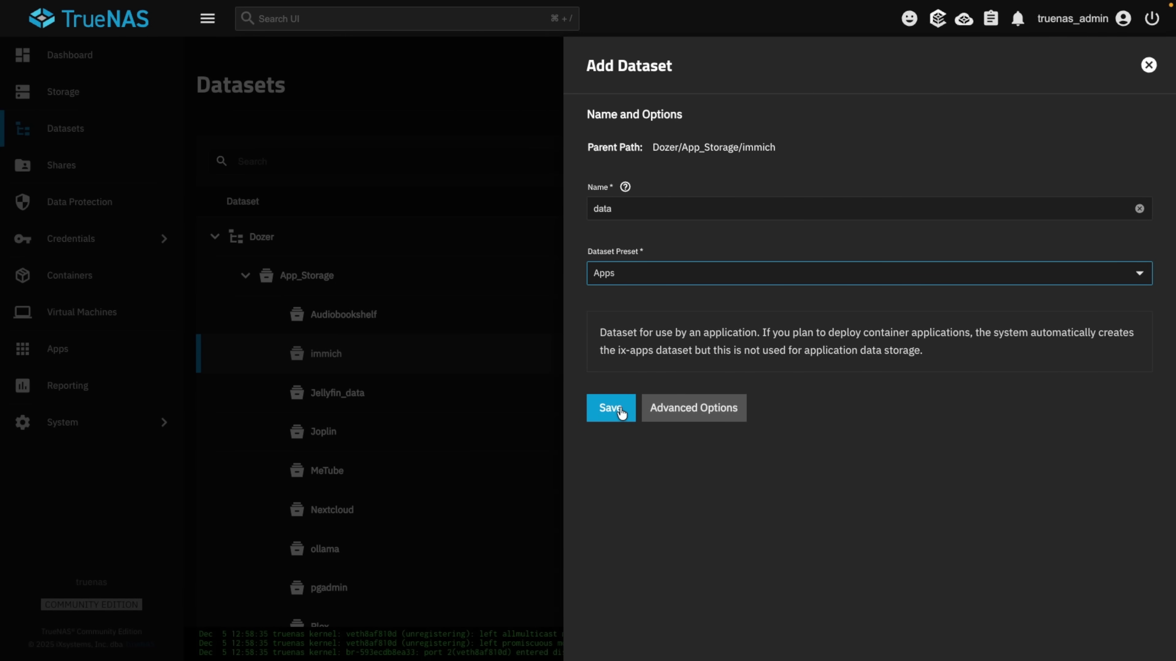
{"action": "left_click", "coordinate": [621, 411]}
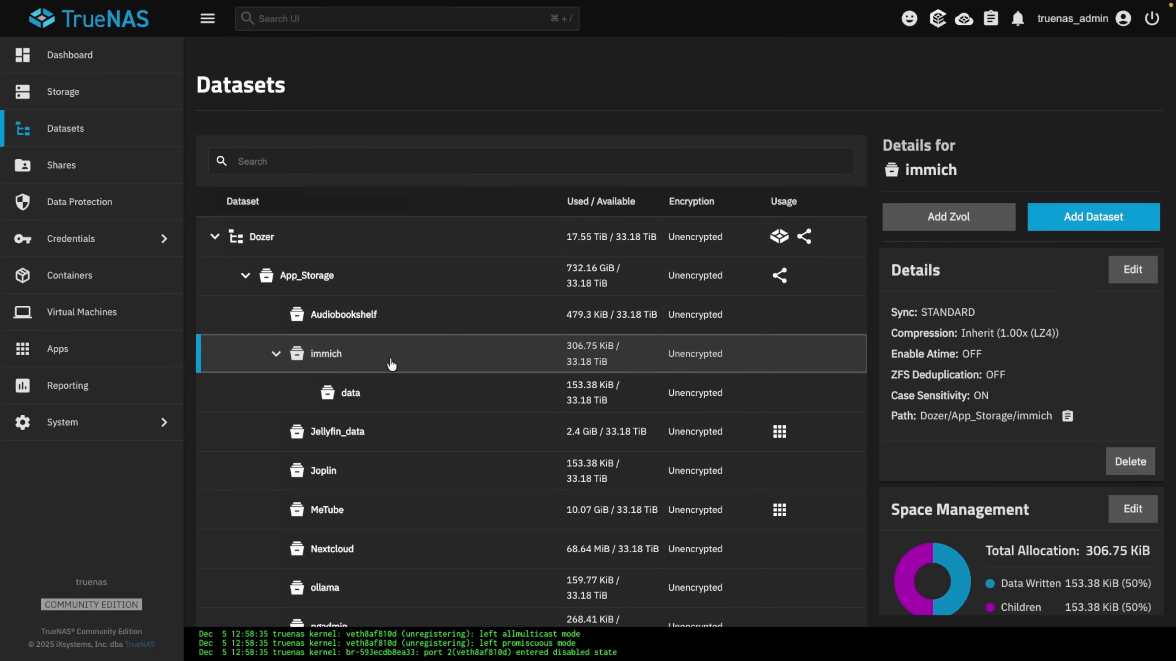
- Create a second child dataset named pg_data with the Generic preset inside immich, skipping the ACL setup
{"action": "left_click", "coordinate": [1056, 217]}
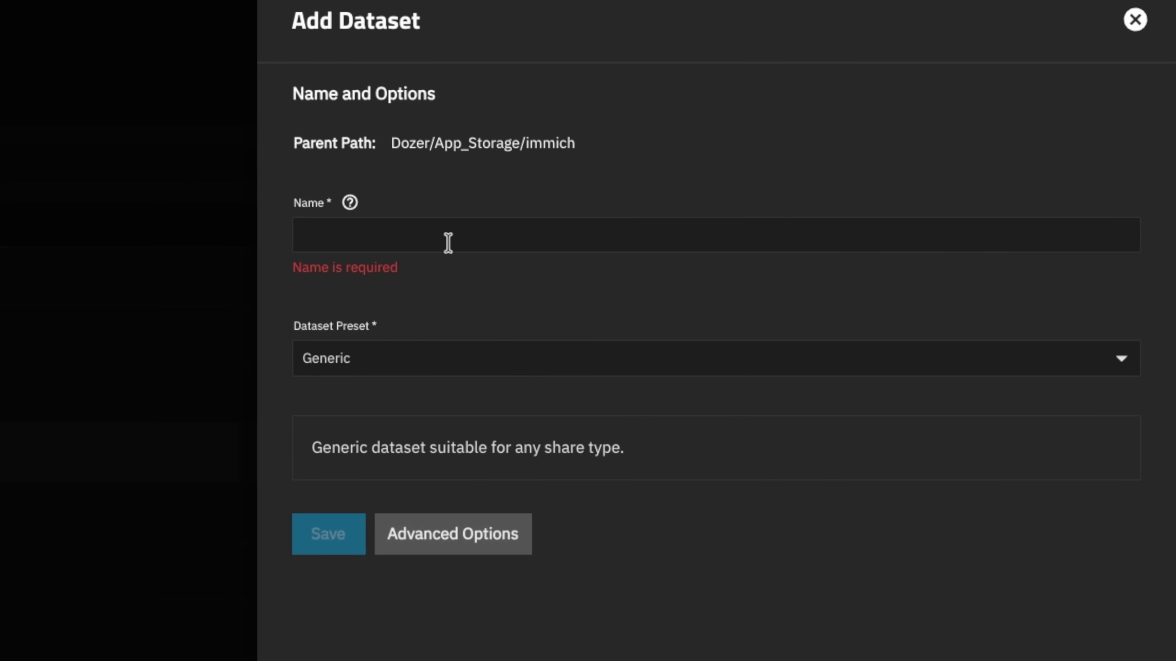
{"action": "left_click", "coordinate": [446, 241]}
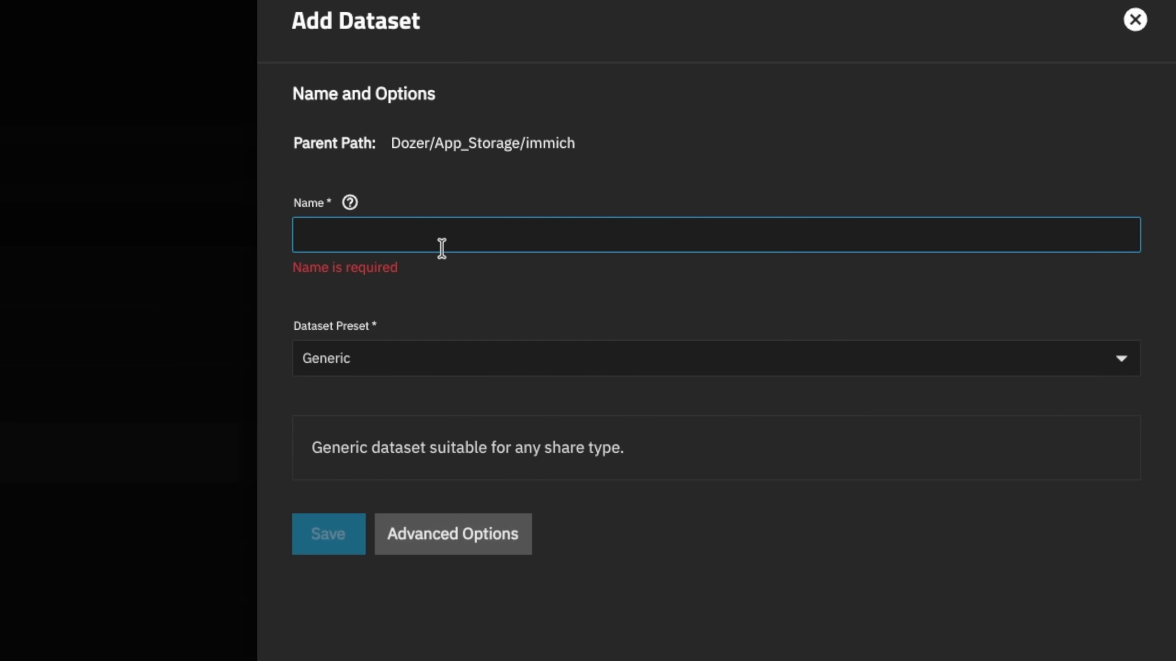
{"action": "type", "text": "pg_data"}
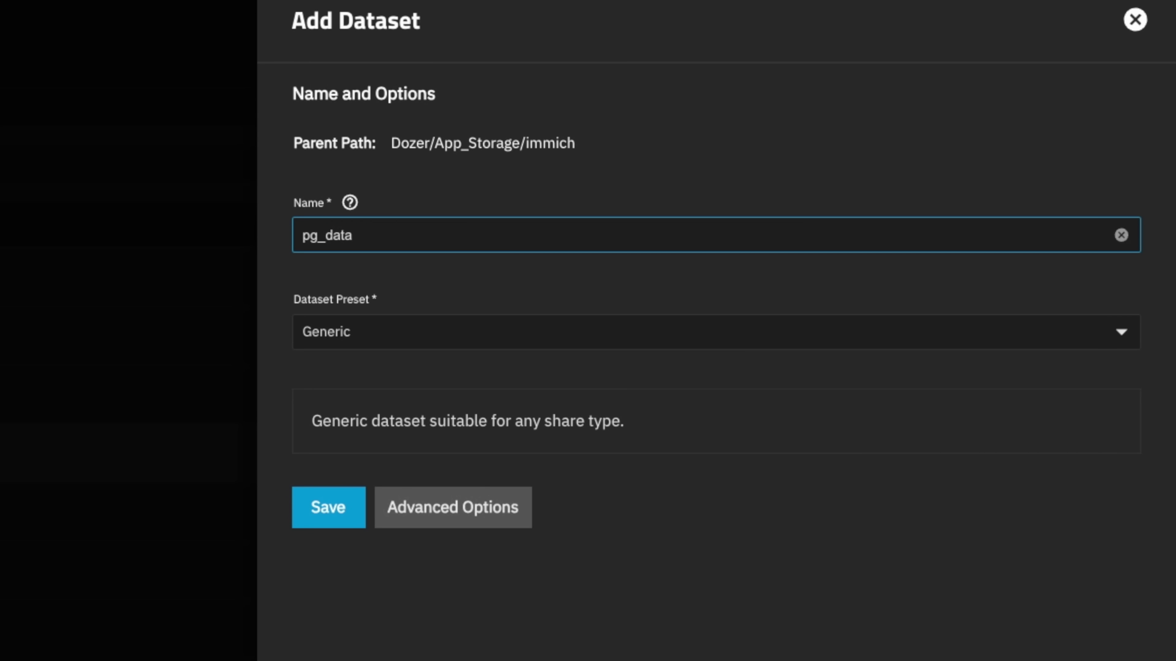
{"action": "left_click", "coordinate": [430, 330]}
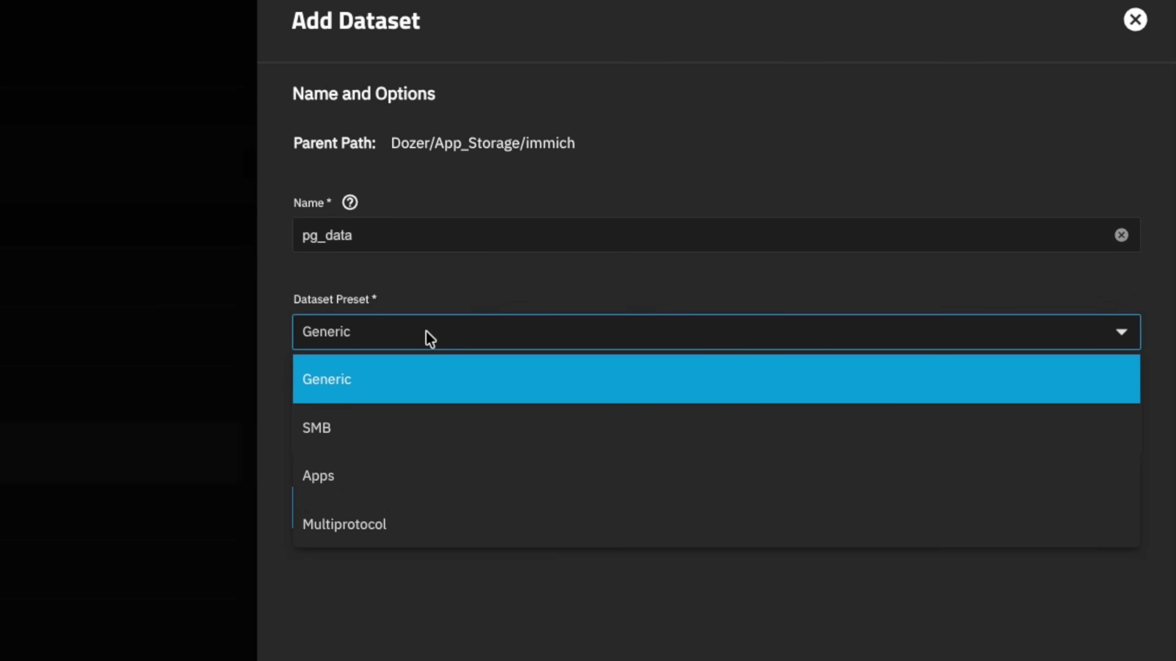
{"action": "left_click", "coordinate": [428, 330]}
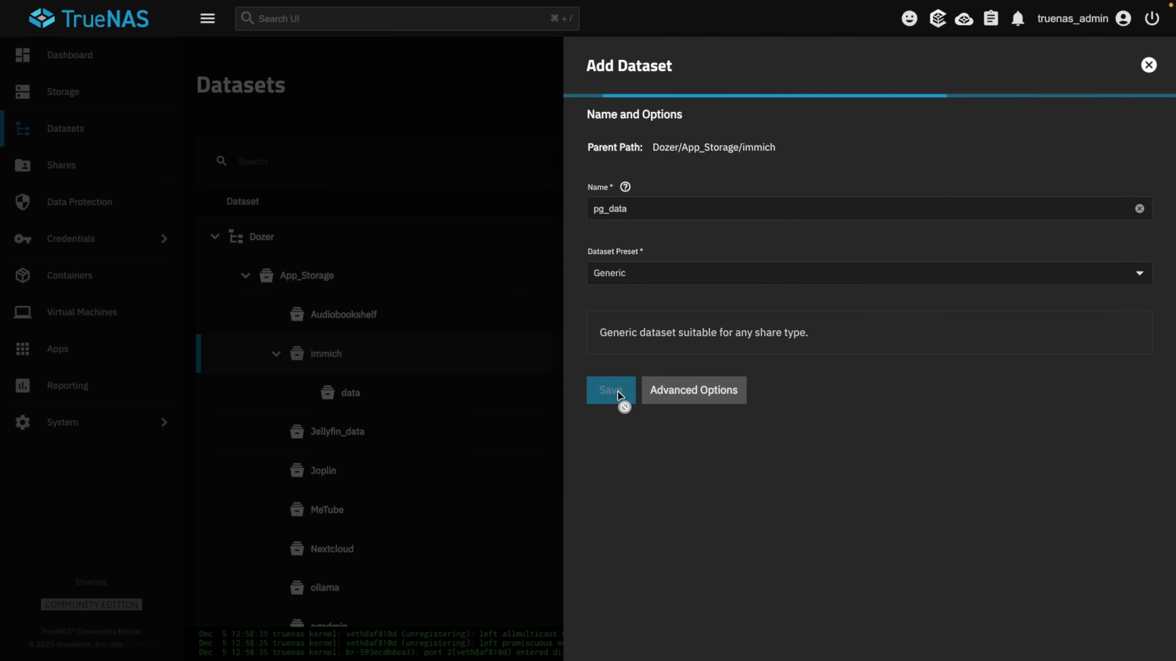
{"action": "left_click", "coordinate": [539, 419]}
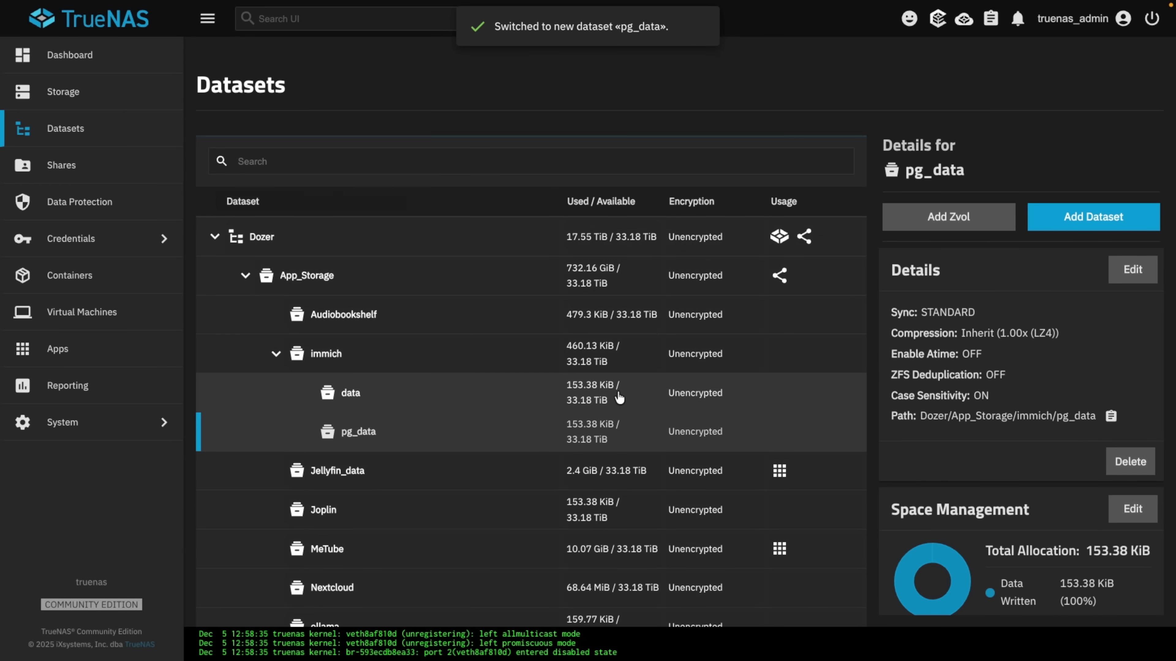
- Search the app catalog for "immi" and open the installation form of the Immich app
{"action": "left_click", "coordinate": [140, 355]}
{"action": "left_click", "coordinate": [1080, 79]}
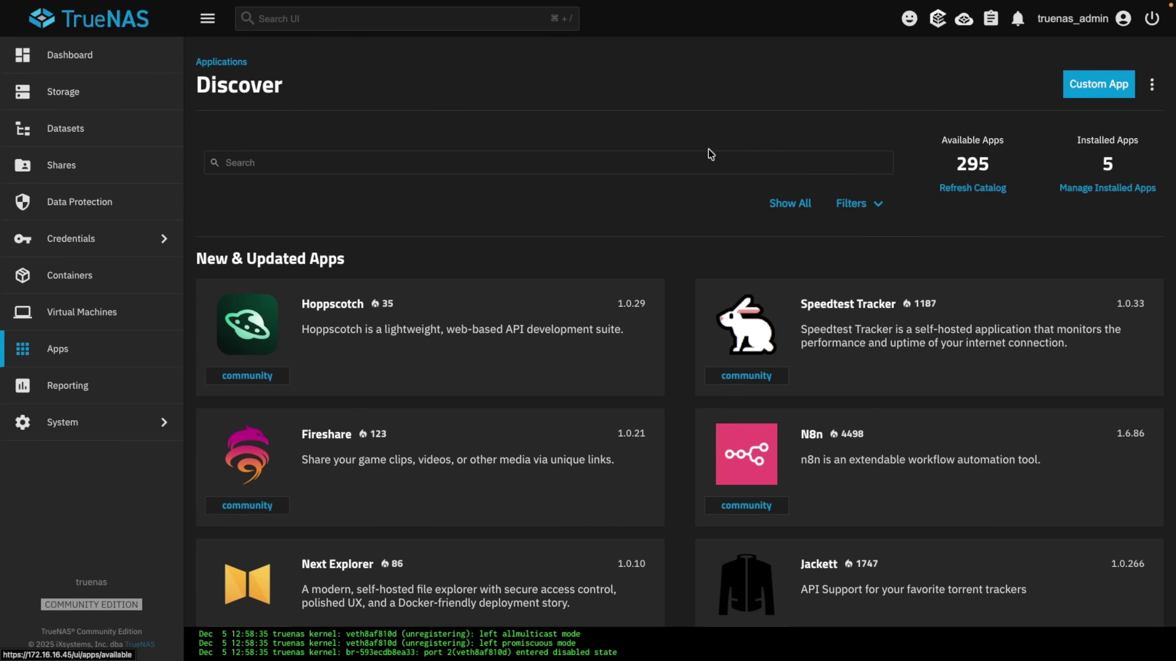
{"action": "left_click", "coordinate": [511, 166]}
{"action": "type", "text": "immi"}
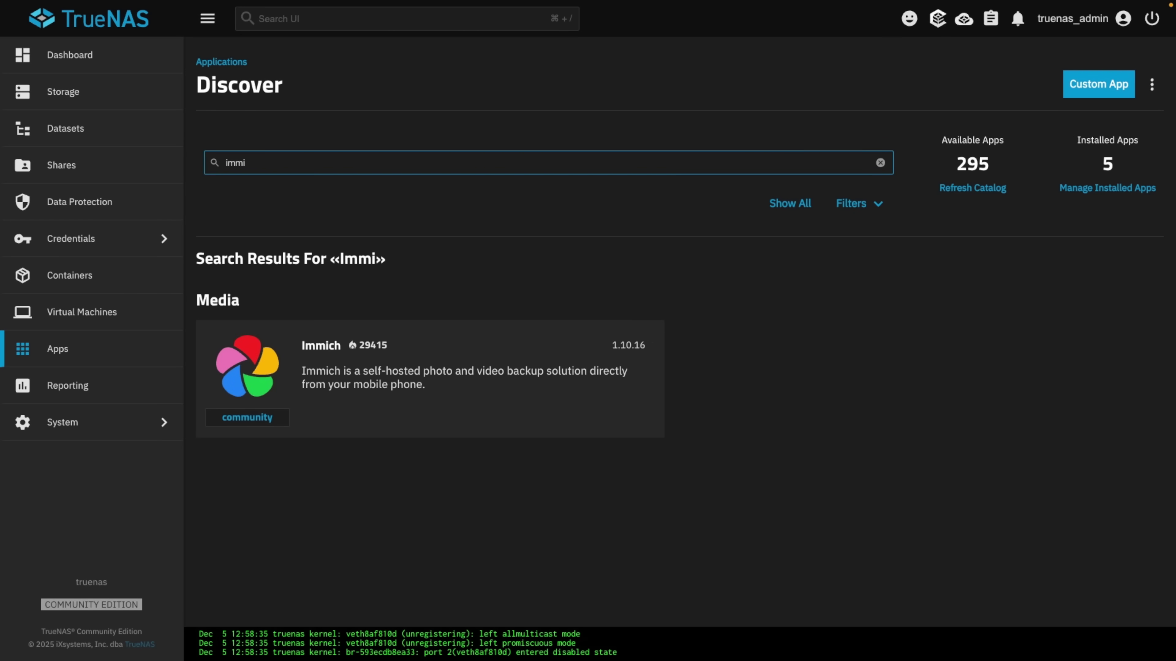
{"action": "left_click", "coordinate": [411, 371]}
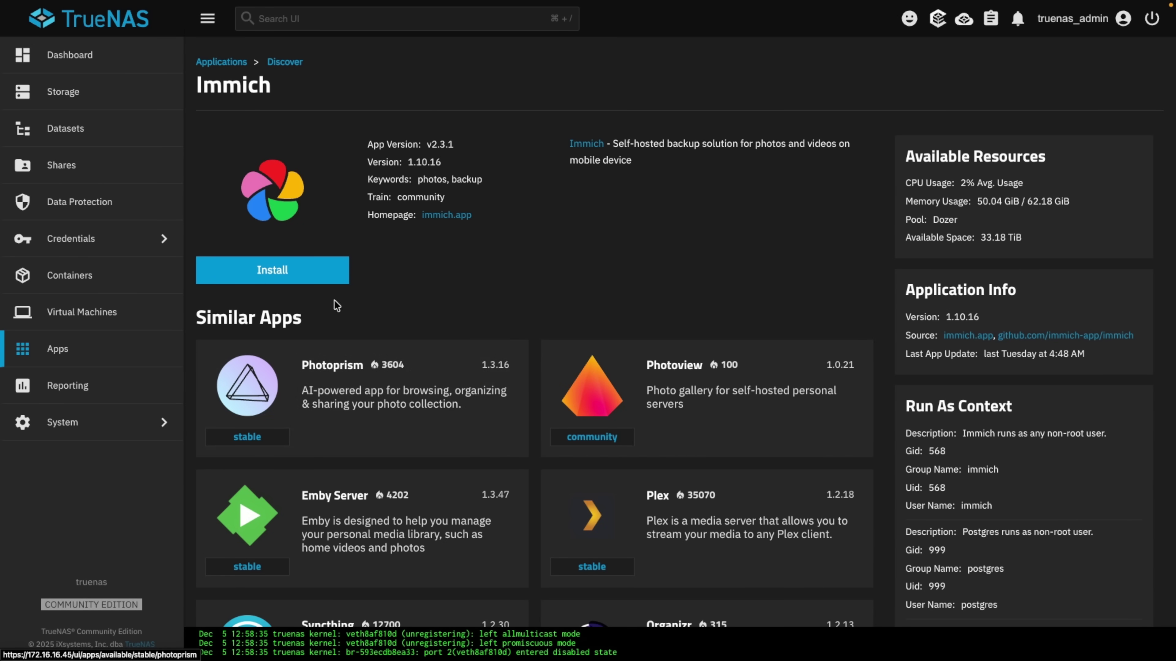
{"action": "left_click", "coordinate": [288, 277]}
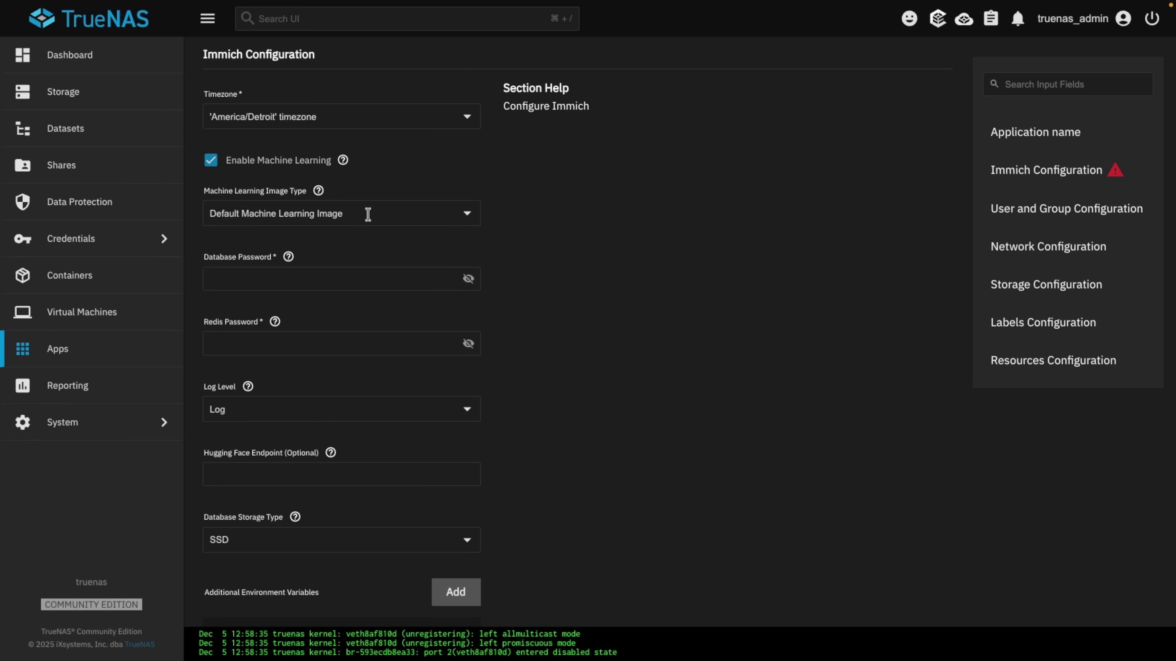
- Set the machine learning image type to Openvino Machine Learning Image and enter the database password and the Redis password
{"action": "left_click", "coordinate": [368, 214]}
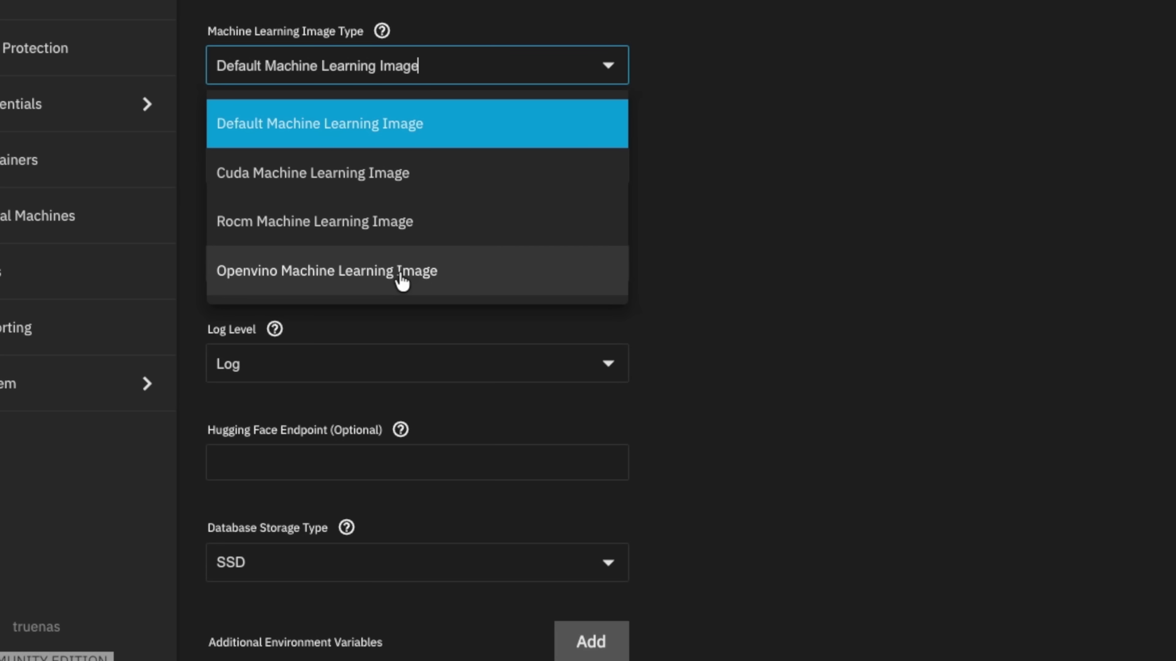
{"action": "left_click", "coordinate": [348, 273]}
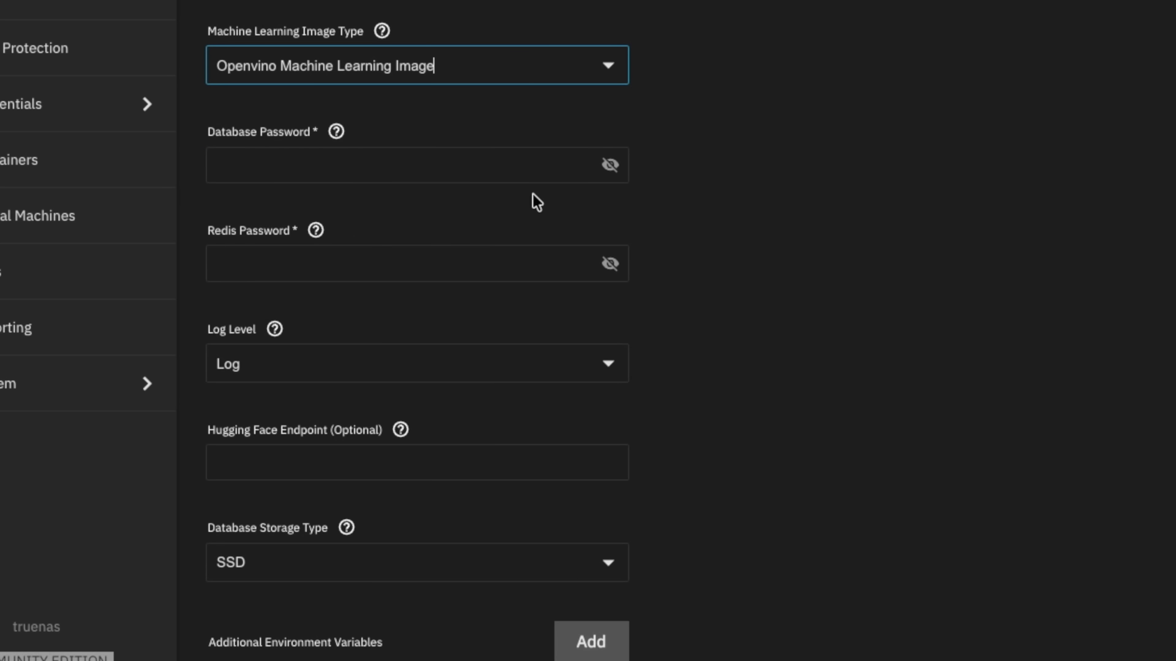
{"action": "left_click", "coordinate": [534, 169]}
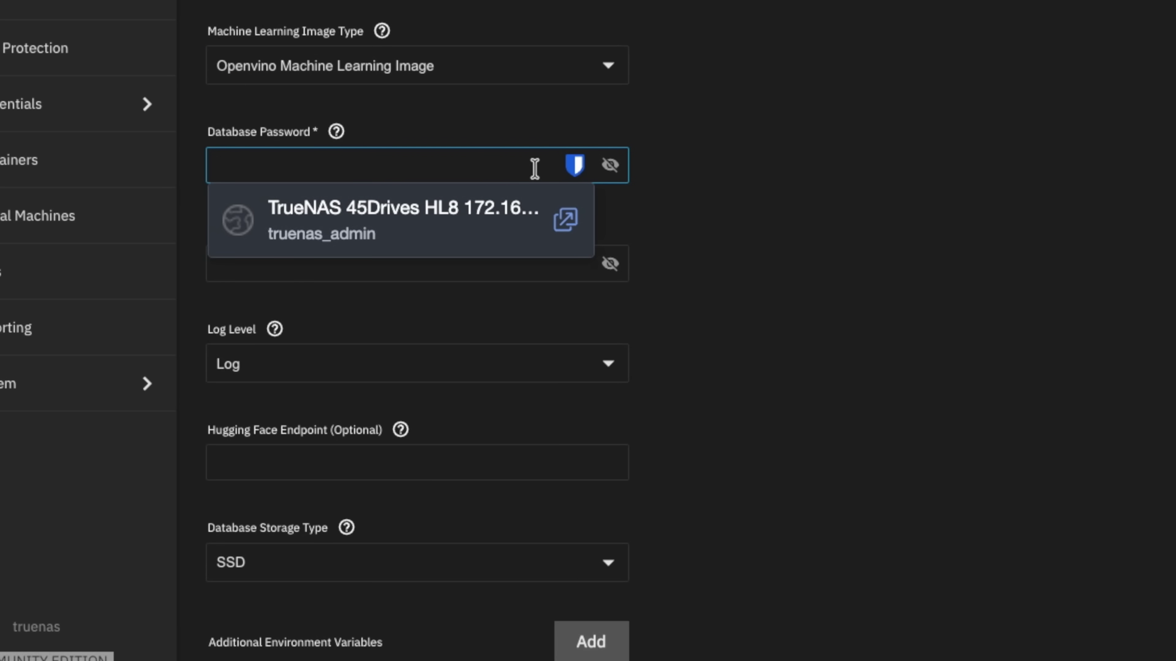
{"action": "type", "text": "•••••"}
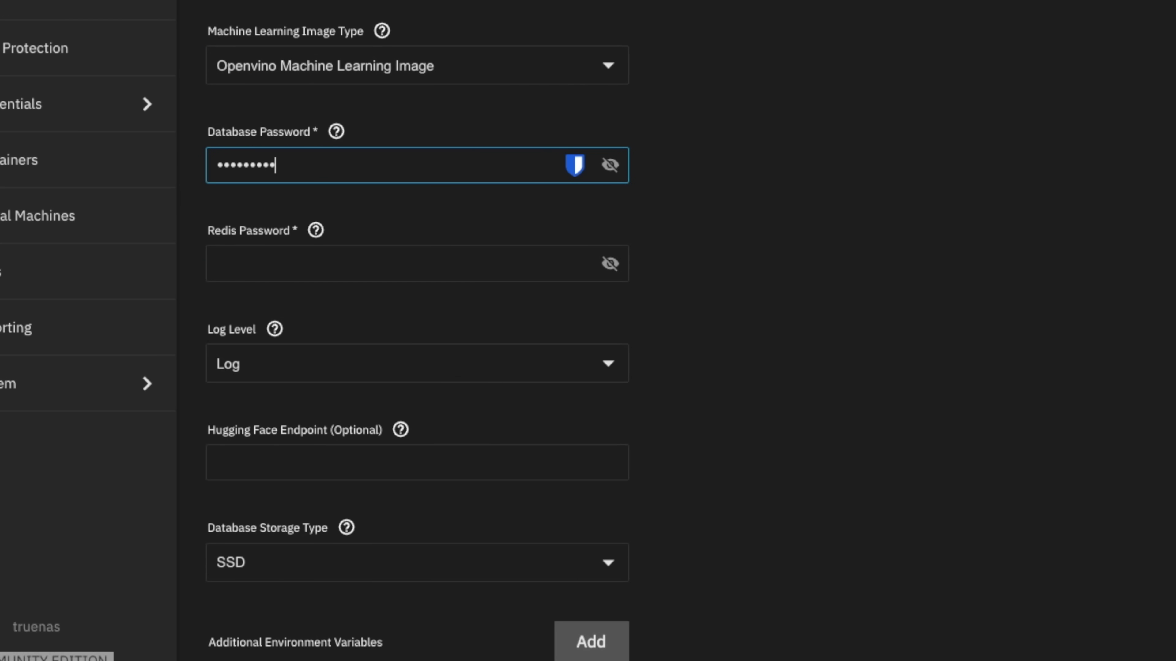
{"action": "left_click", "coordinate": [472, 270]}
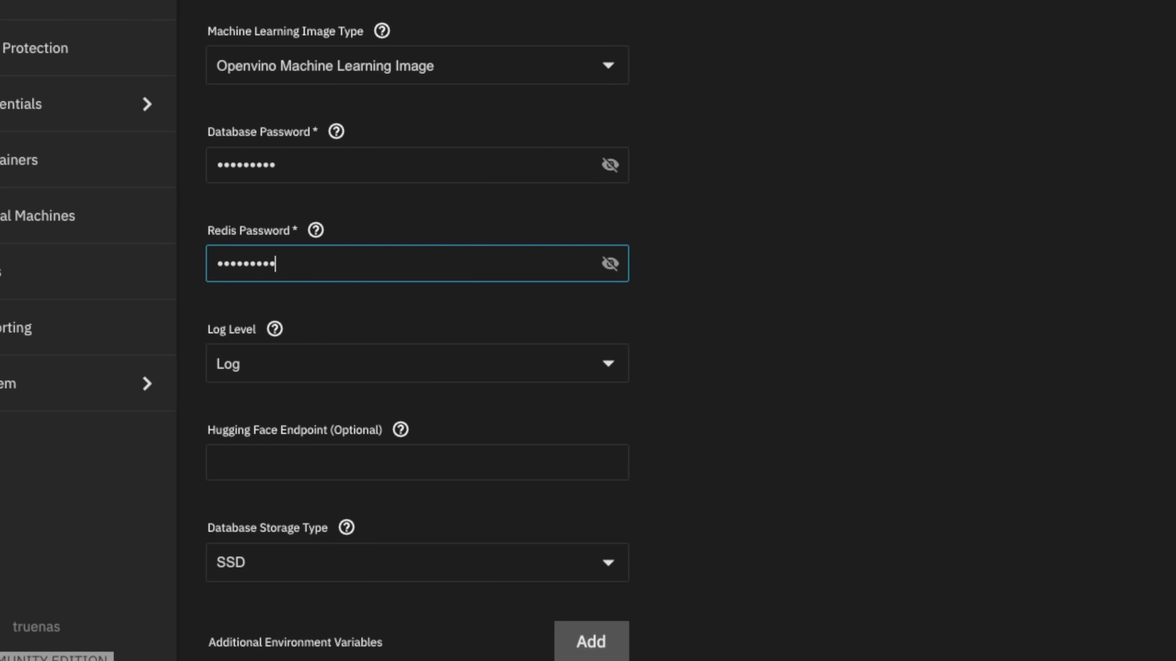
- Set the Data Storage type in the storage configuration to Host Path (Path that already exists on the system)
{"action": "scroll", "coordinate": [590, 291], "scroll_direction": "down", "scroll_amount": 3}
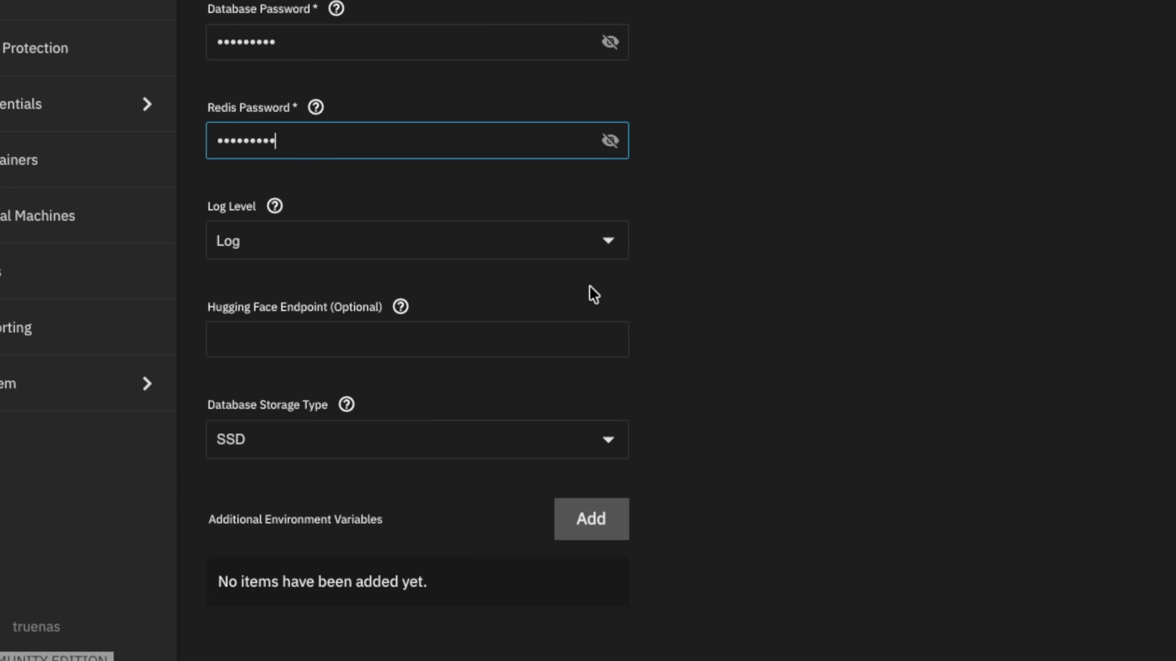
{"action": "scroll", "coordinate": [594, 294], "scroll_direction": "down", "scroll_amount": 3}
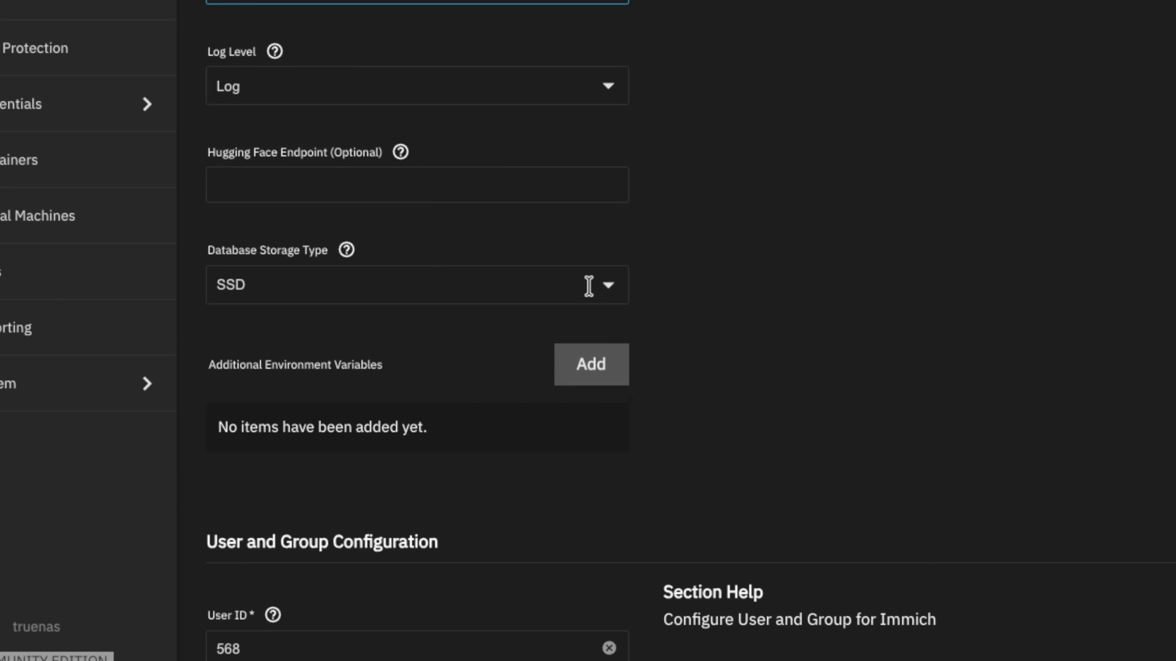
{"action": "scroll", "coordinate": [591, 290], "scroll_direction": "down", "scroll_amount": 1}
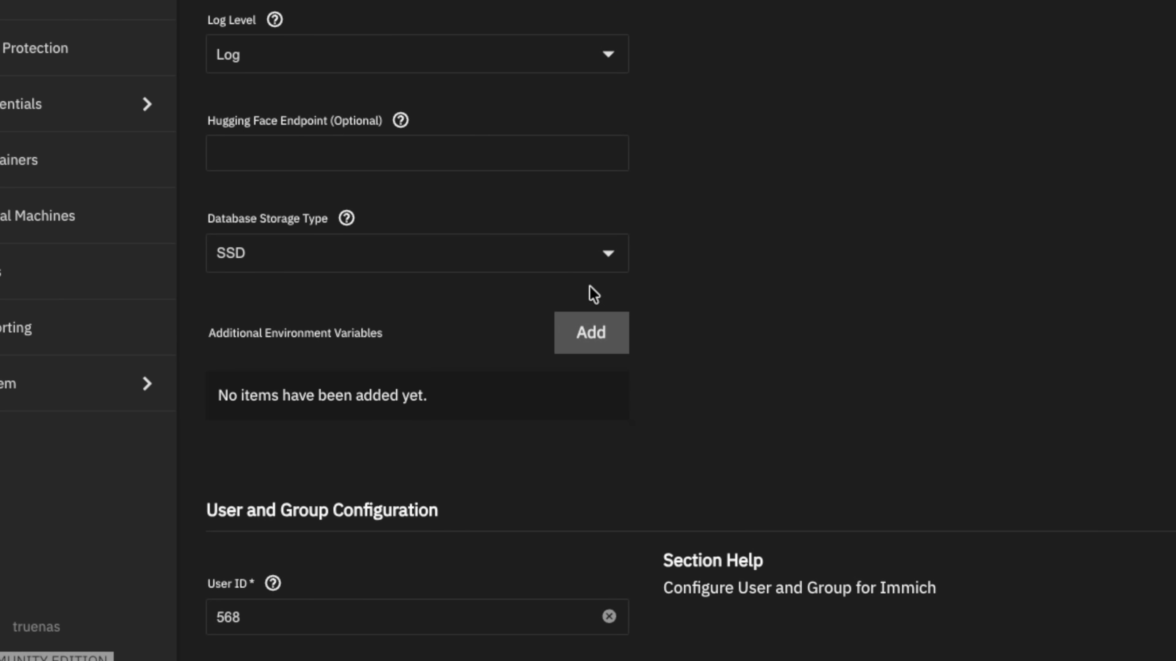
{"action": "scroll", "coordinate": [593, 294], "scroll_direction": "down", "scroll_amount": 10}
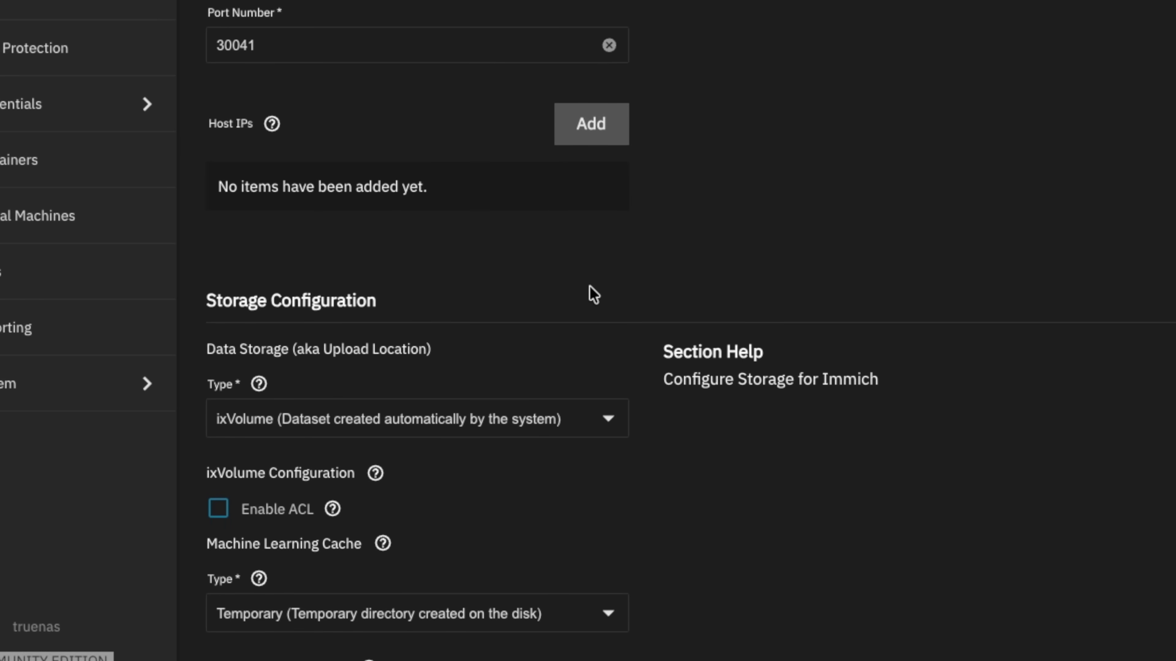
{"action": "scroll", "coordinate": [593, 294], "scroll_direction": "down", "scroll_amount": 5}
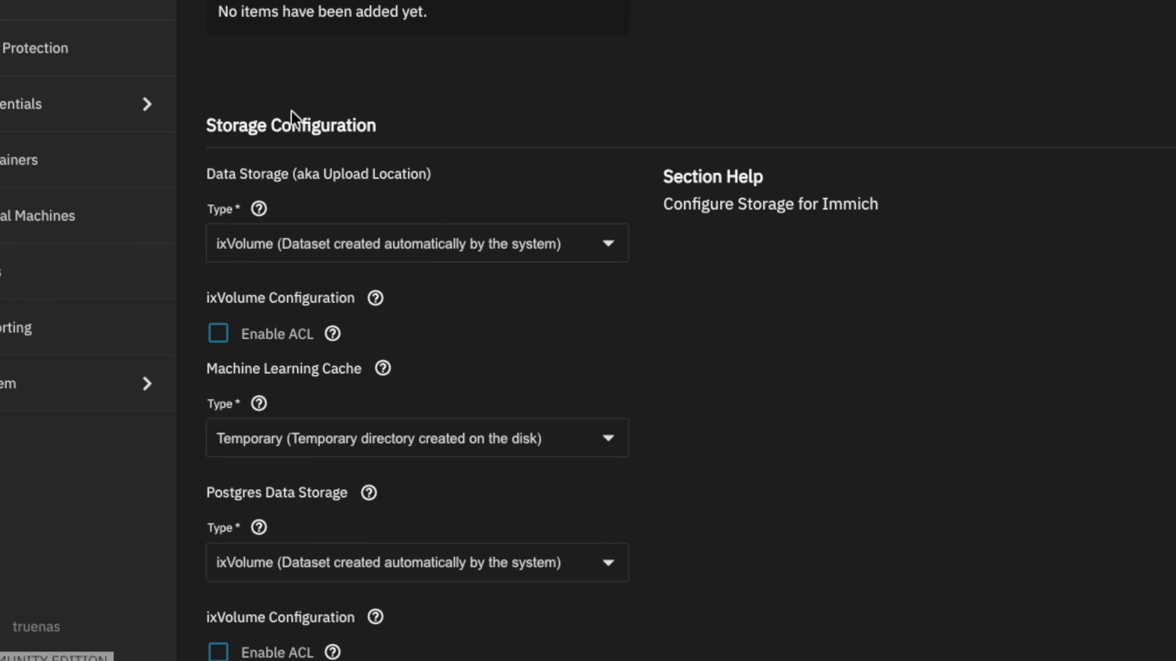
{"action": "left_click", "coordinate": [596, 243]}
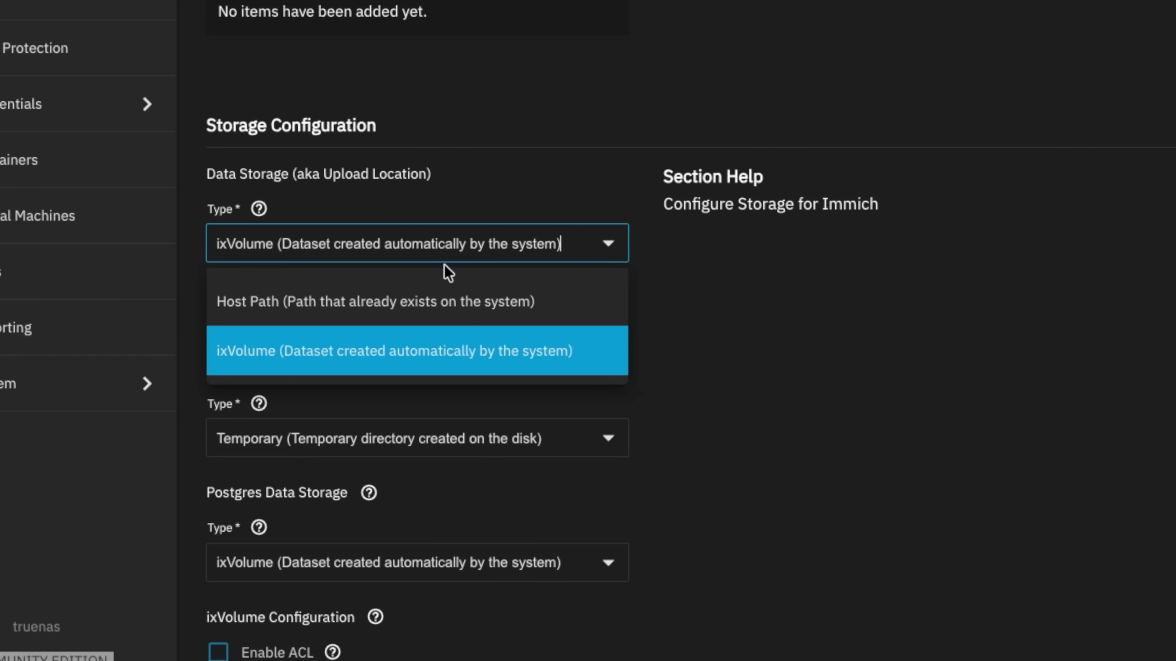
{"action": "left_click", "coordinate": [343, 306]}
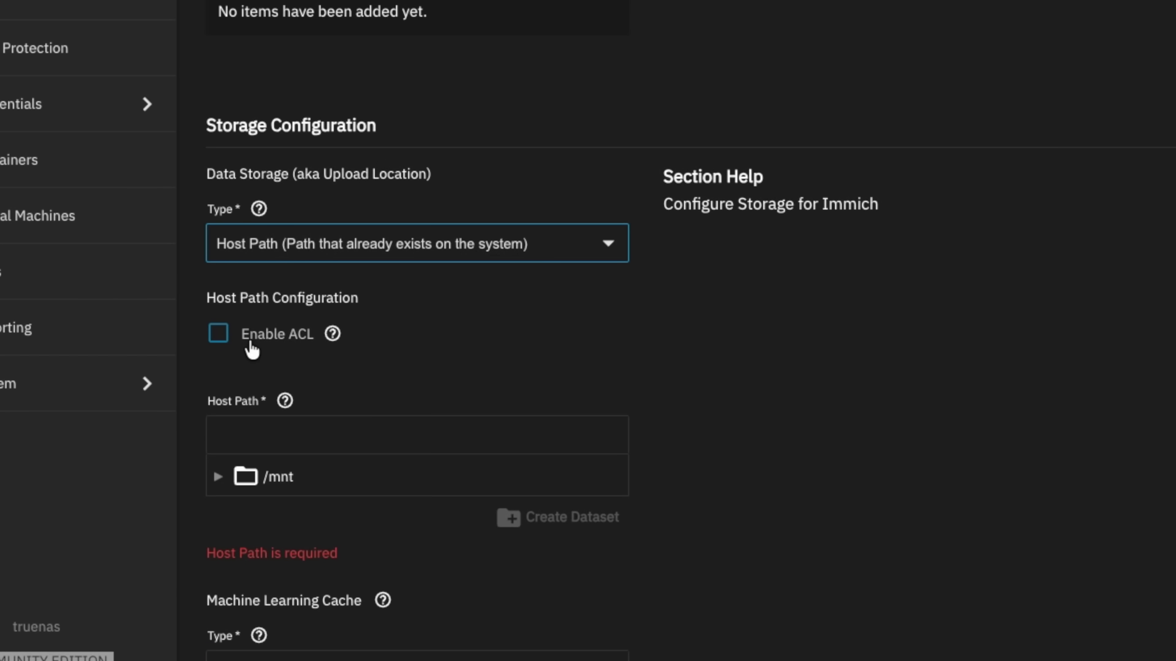
- Choose /mnt/Dozer/App_Storage/immich/data as the host path for the data storage
{"action": "left_click", "coordinate": [220, 477]}
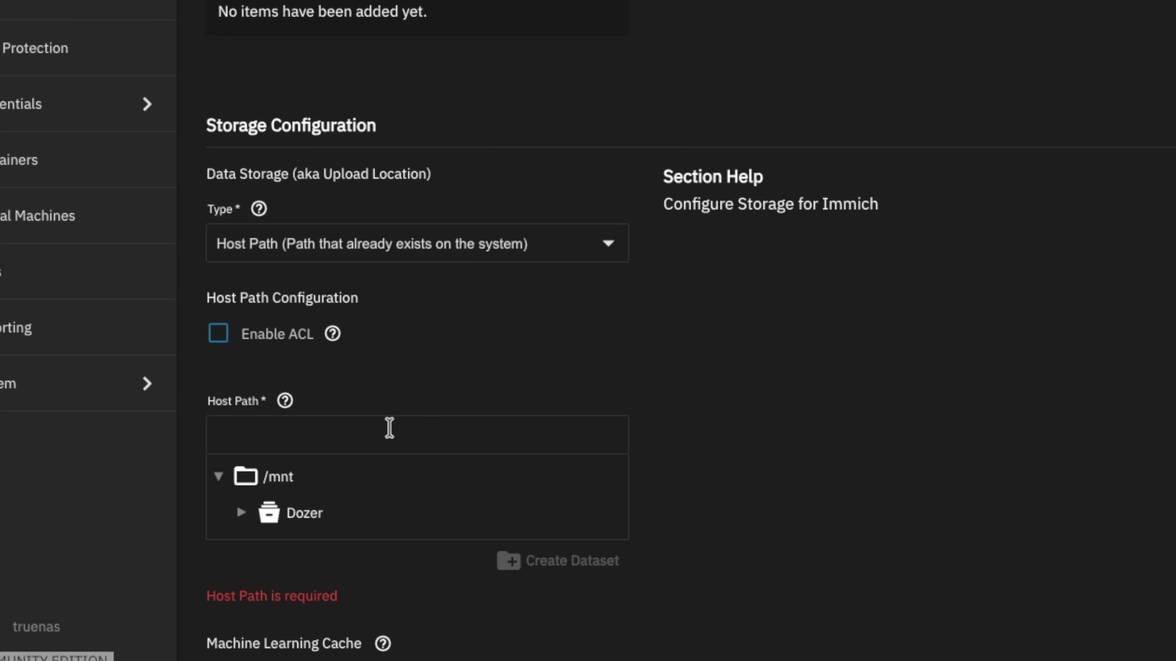
{"action": "scroll", "coordinate": [389, 428], "scroll_direction": "down", "scroll_amount": 3}
{"action": "left_click", "coordinate": [240, 393]}
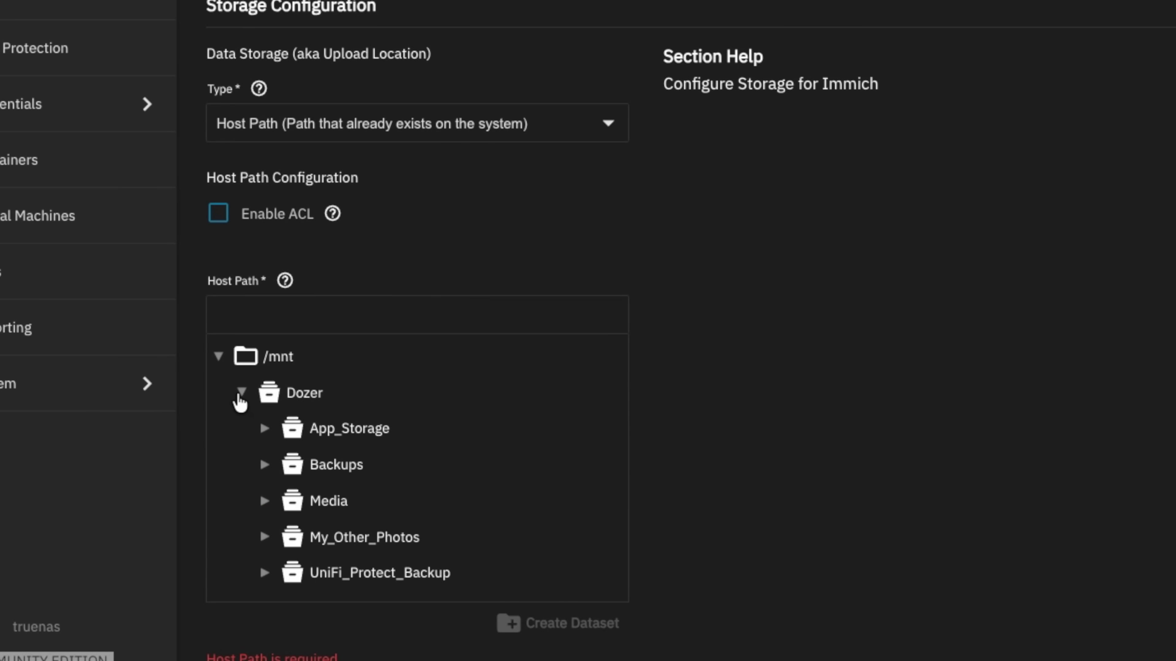
{"action": "left_click", "coordinate": [265, 428]}
{"action": "scroll", "coordinate": [283, 512], "scroll_direction": "down", "scroll_amount": 3}
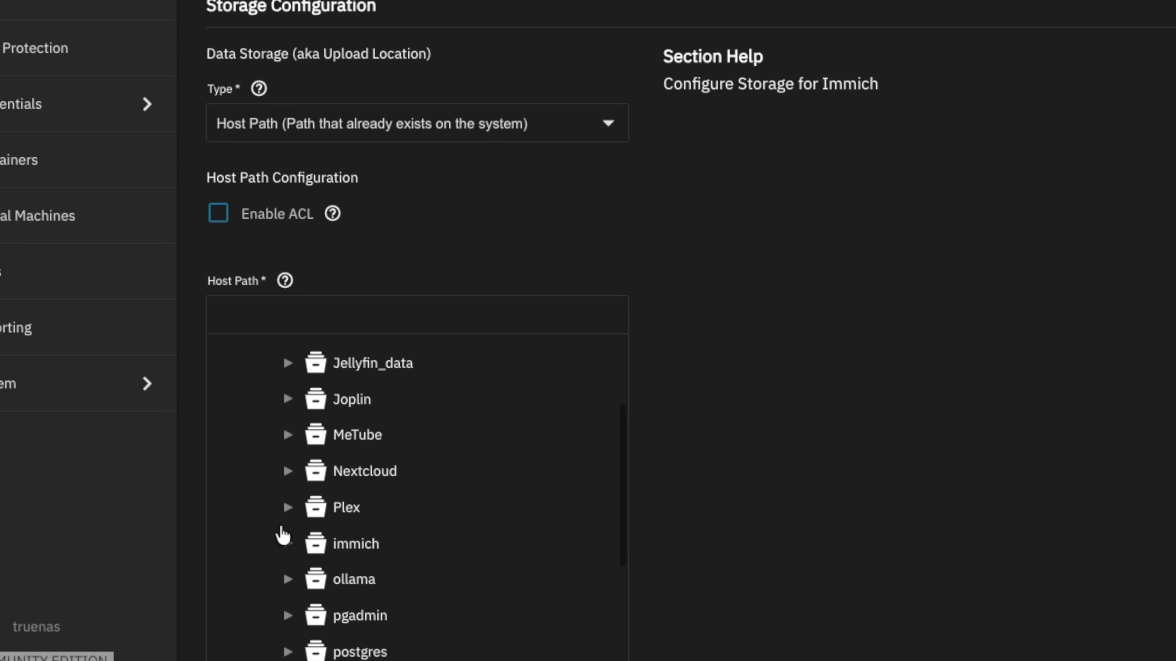
{"action": "left_click", "coordinate": [287, 544]}
{"action": "left_click", "coordinate": [342, 579]}
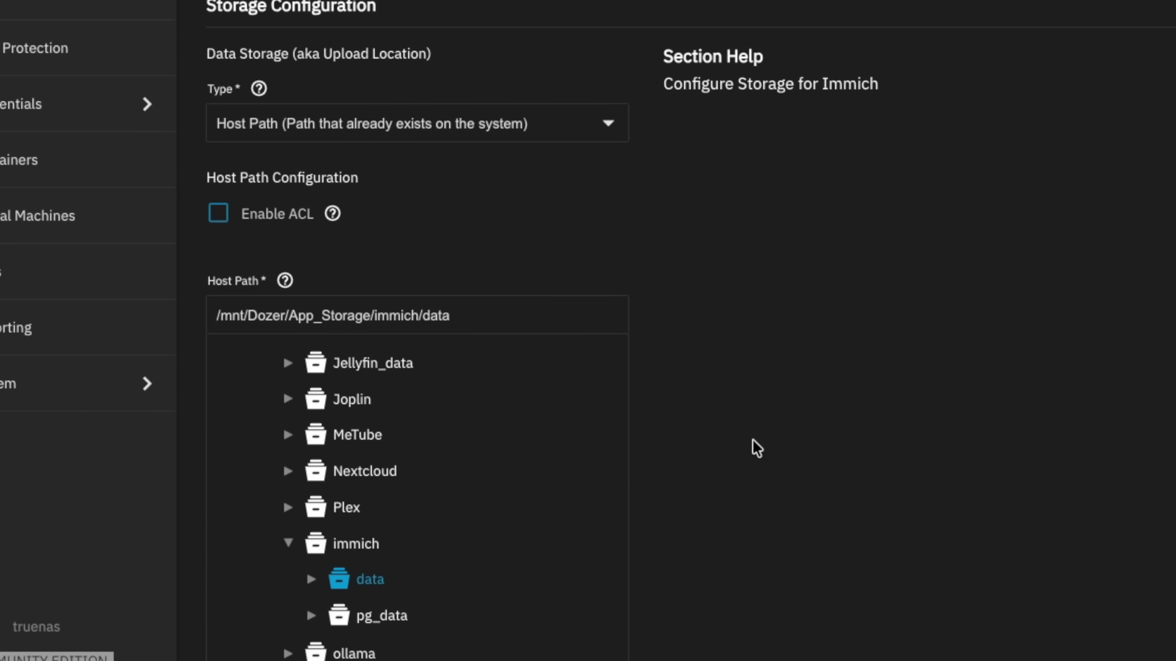
- Set the Postgres Data Storage type to Host Path, leaving the machine learning cache on Temporary
{"action": "scroll", "coordinate": [753, 441], "scroll_direction": "down", "scroll_amount": 10}
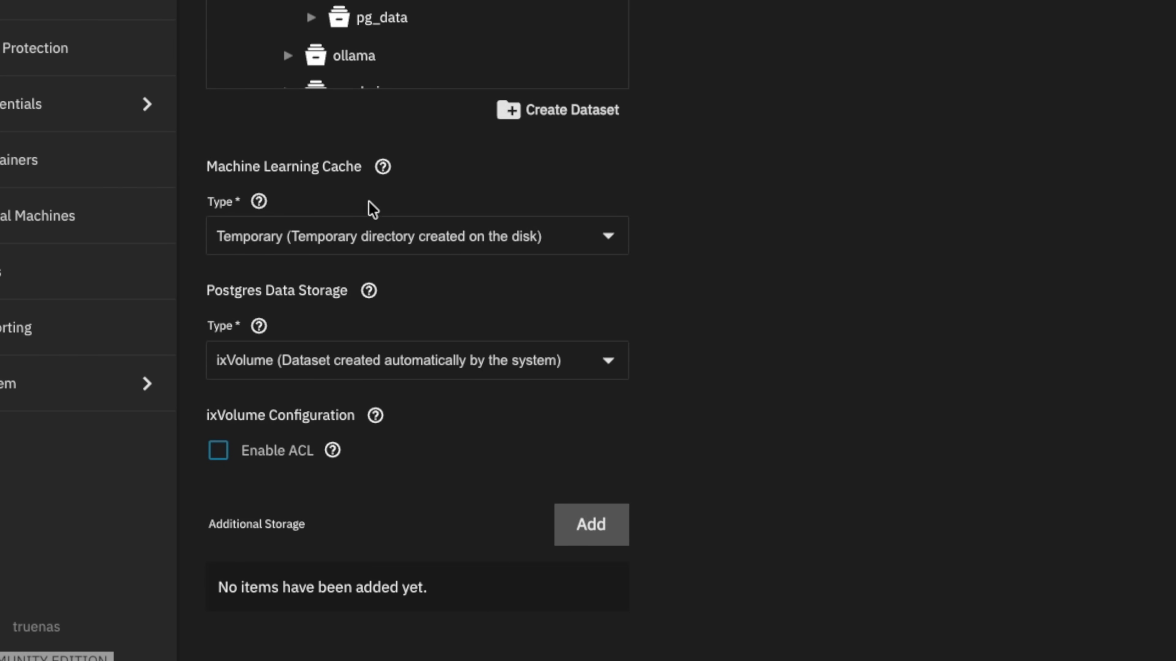
{"action": "scroll", "coordinate": [745, 231], "scroll_direction": "down", "scroll_amount": 1}
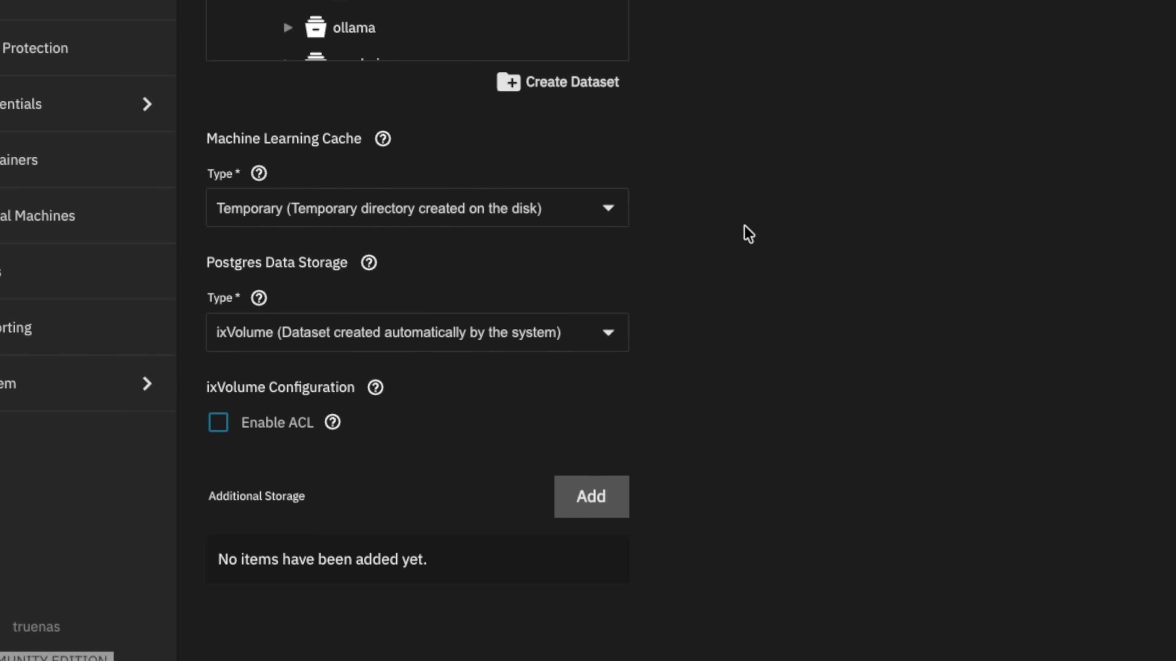
{"action": "scroll", "coordinate": [588, 250], "scroll_direction": "down", "scroll_amount": 1}
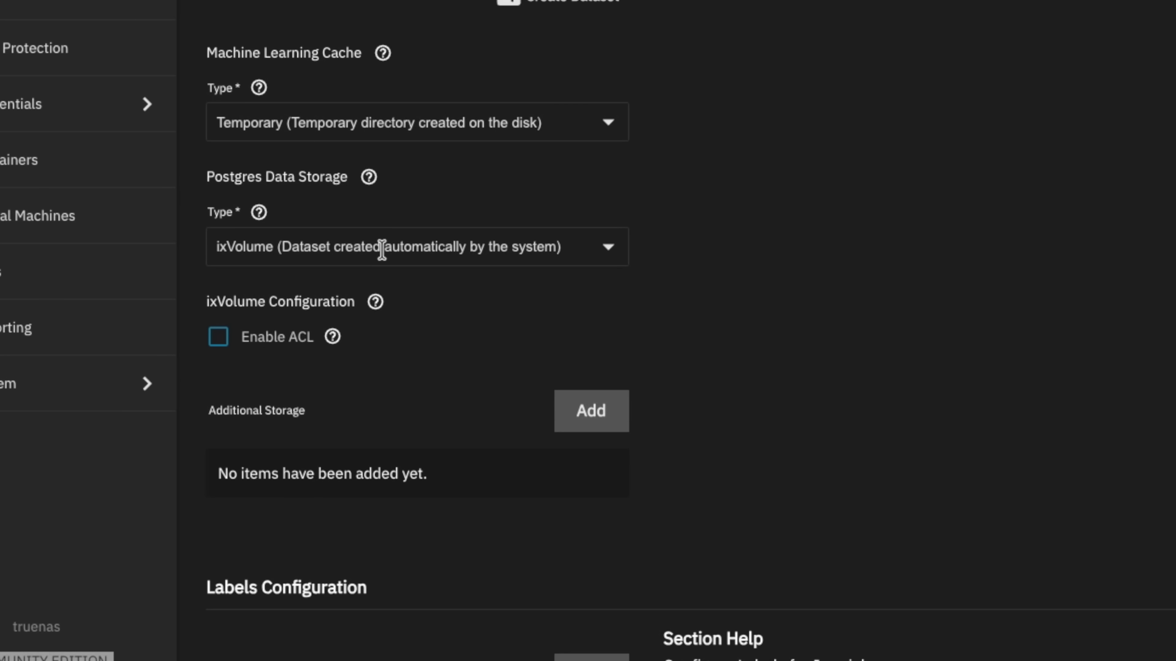
{"action": "left_click", "coordinate": [382, 250]}
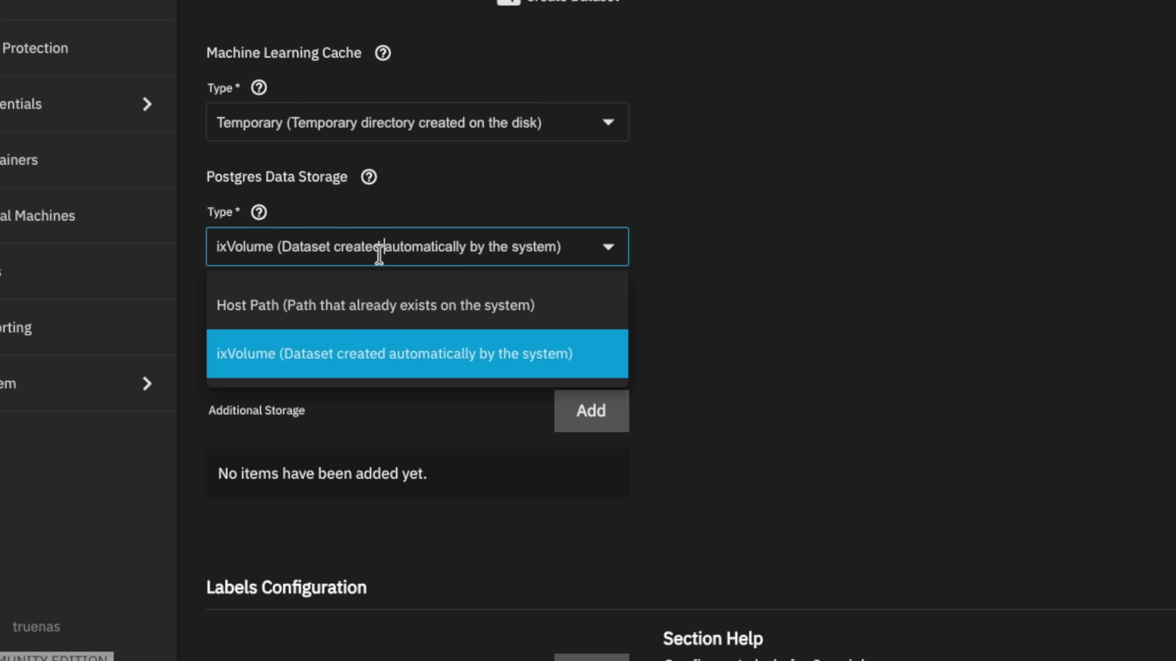
{"action": "left_click", "coordinate": [350, 319]}
{"action": "scroll", "coordinate": [347, 318], "scroll_direction": "down", "scroll_amount": 3}
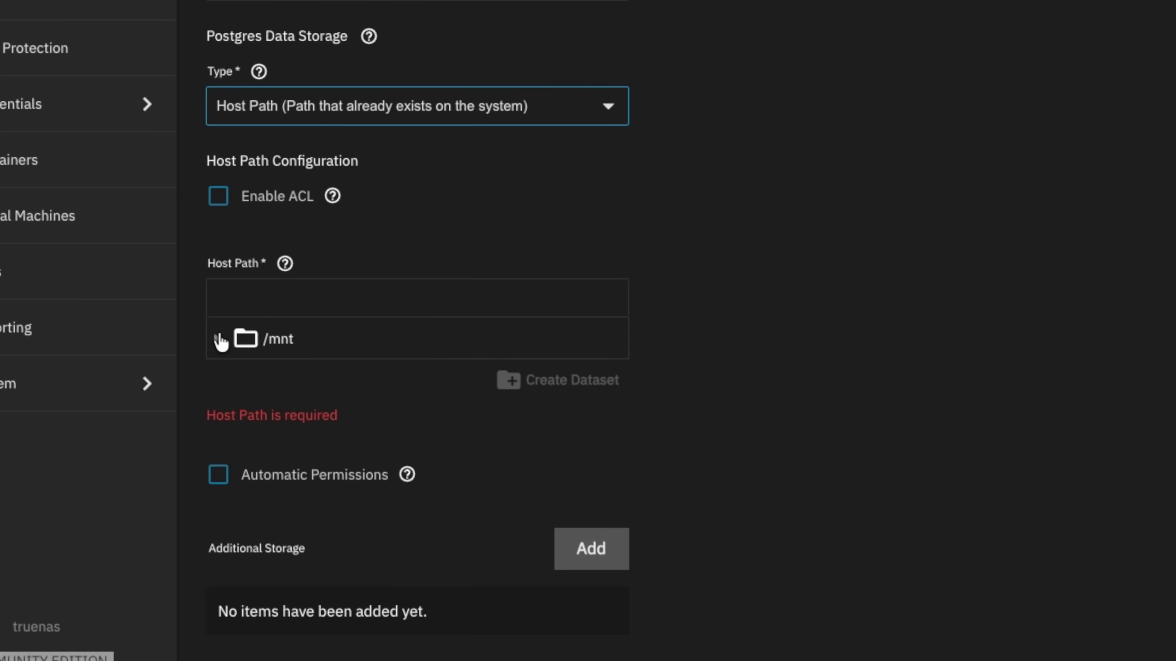
- Choose /mnt/Dozer/App_Storage/immich/pg_data as the Postgres host path and enable Automatic Permissions
{"action": "left_click", "coordinate": [218, 339]}
{"action": "left_click", "coordinate": [241, 375]}
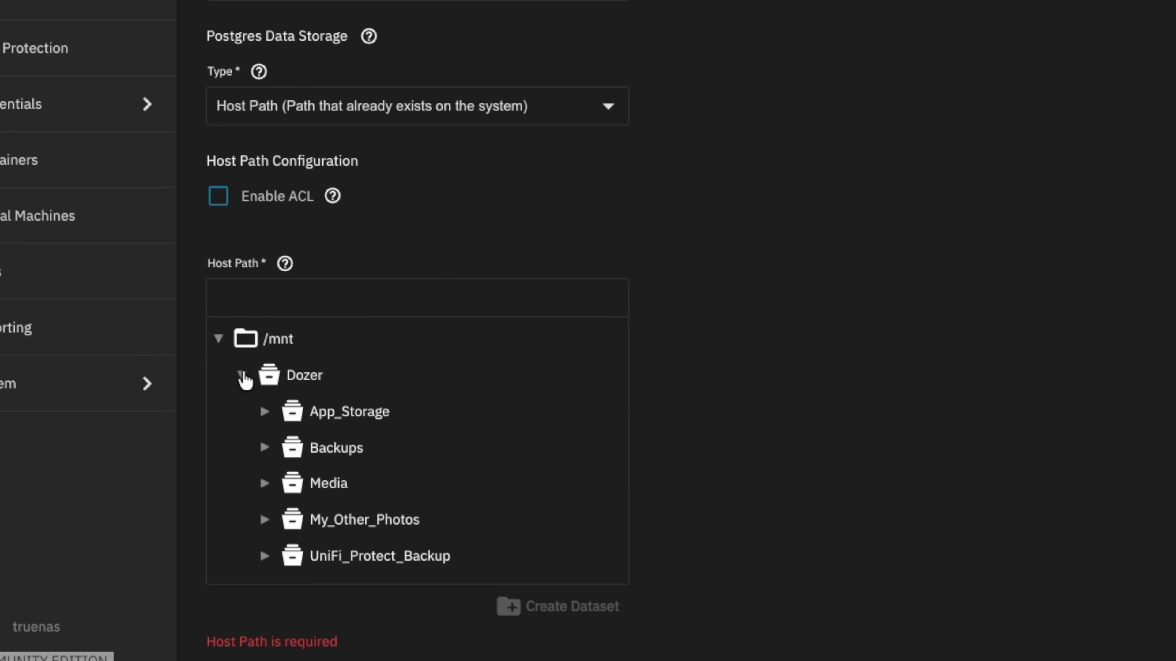
{"action": "left_click", "coordinate": [266, 411]}
{"action": "scroll", "coordinate": [442, 390], "scroll_direction": "down", "scroll_amount": 3}
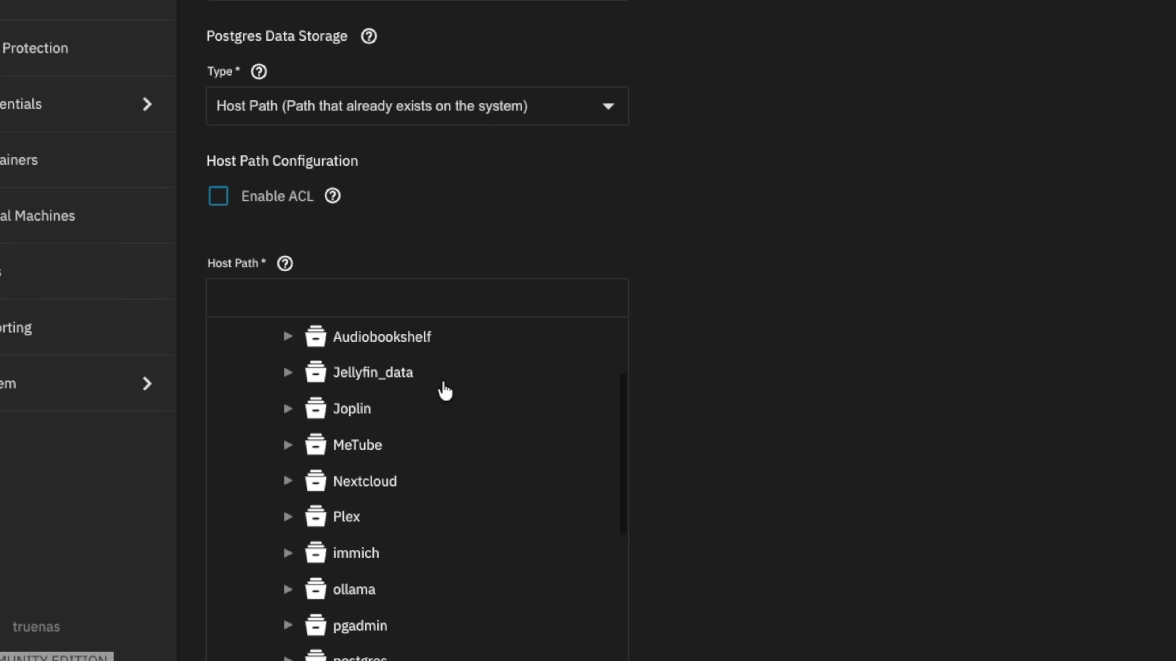
{"action": "left_click", "coordinate": [286, 554]}
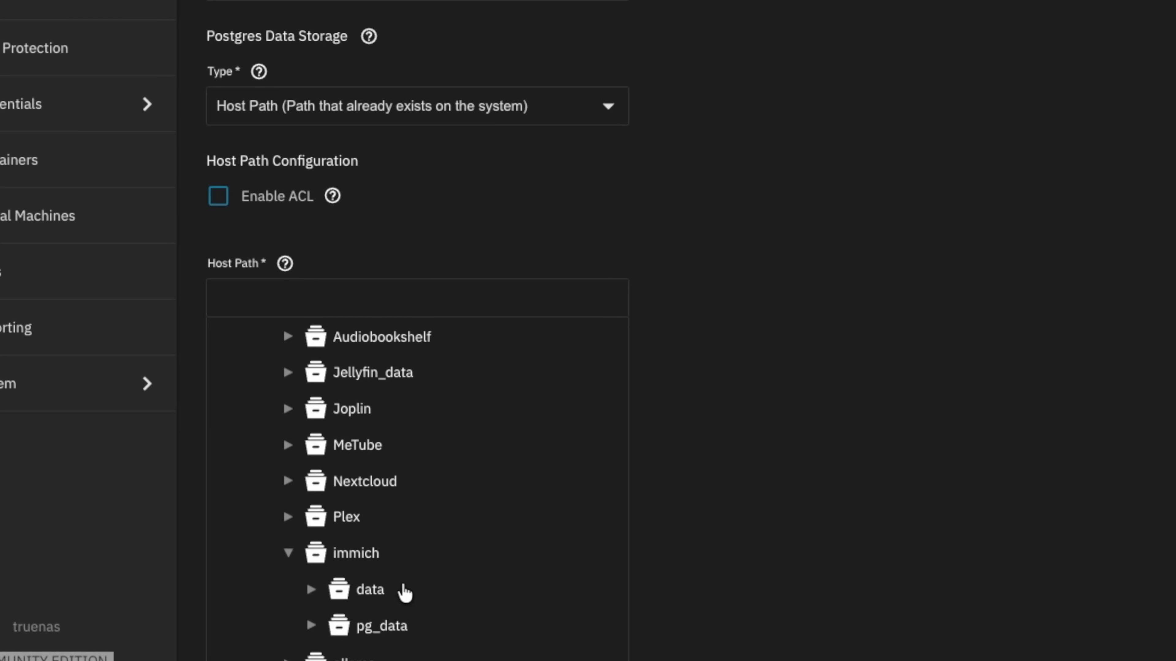
{"action": "left_click", "coordinate": [394, 627]}
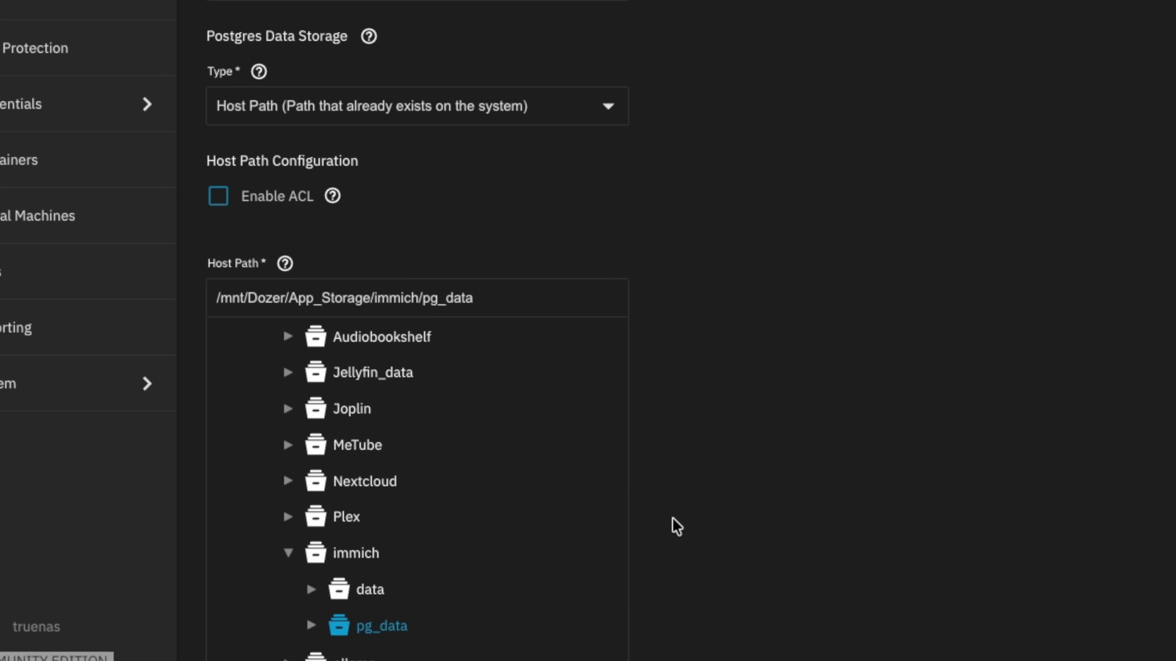
{"action": "scroll", "coordinate": [676, 527], "scroll_direction": "down", "scroll_amount": 8}
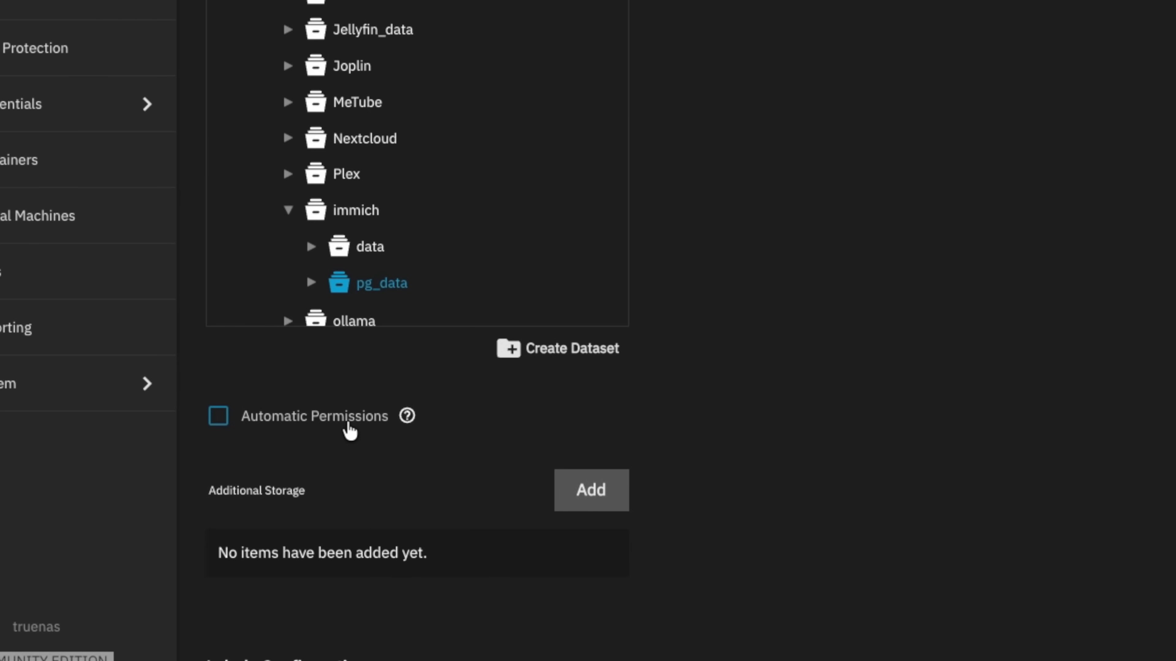
{"action": "left_click", "coordinate": [331, 429]}
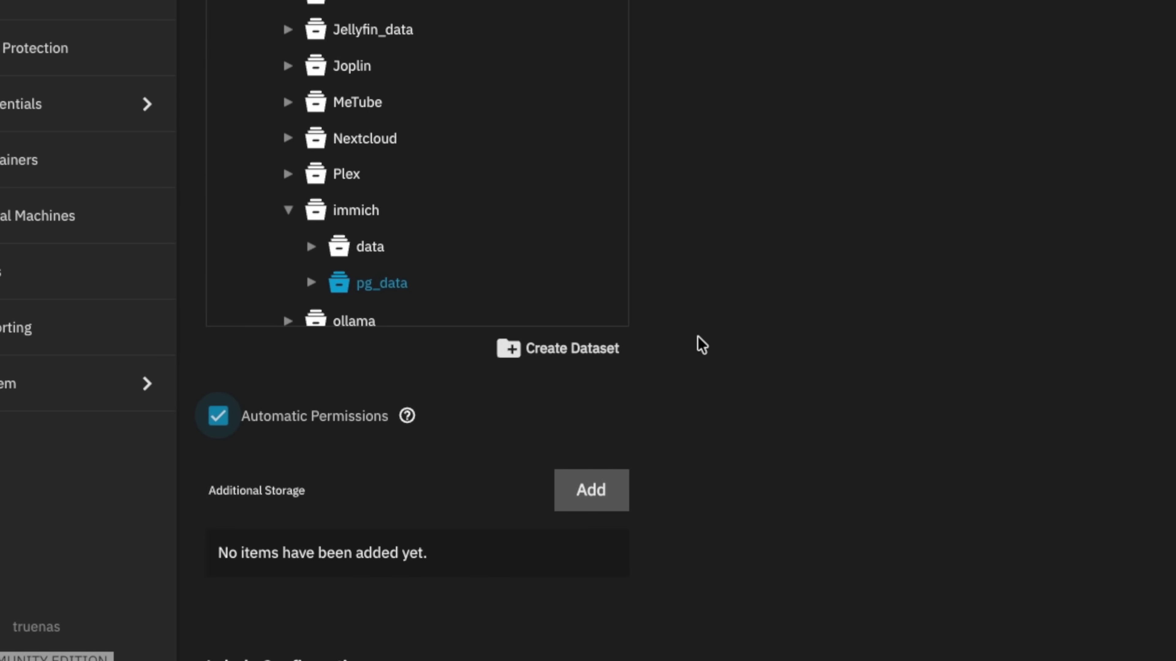
- Set the CPU limit to 12 in the resources configuration, keep the memory limit, and install the app
{"action": "scroll", "coordinate": [699, 345], "scroll_direction": "down", "scroll_amount": 3}
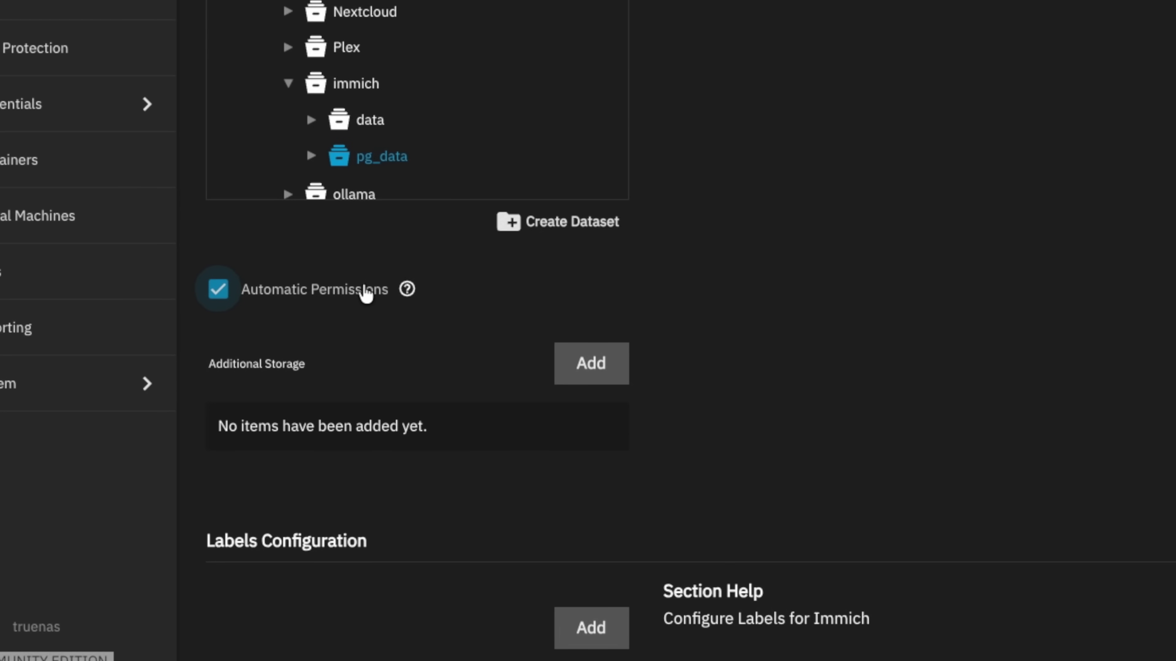
{"action": "scroll", "coordinate": [445, 308], "scroll_direction": "down", "scroll_amount": 1}
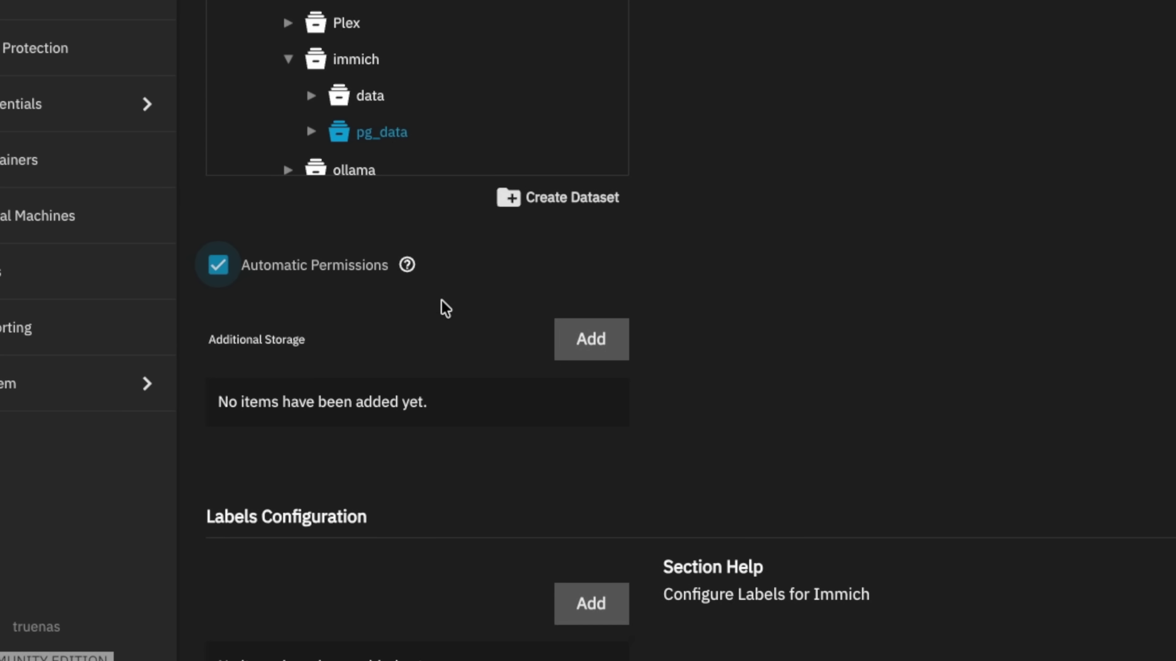
{"action": "scroll", "coordinate": [312, 364], "scroll_direction": "down", "scroll_amount": 10}
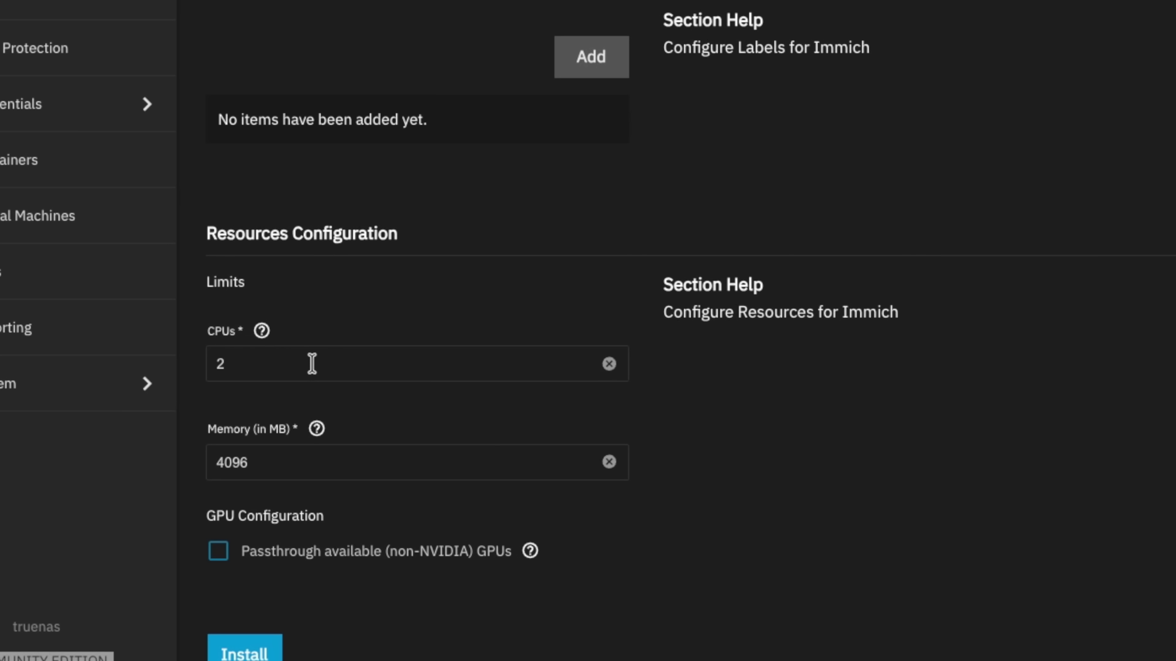
{"action": "left_click", "coordinate": [312, 363]}
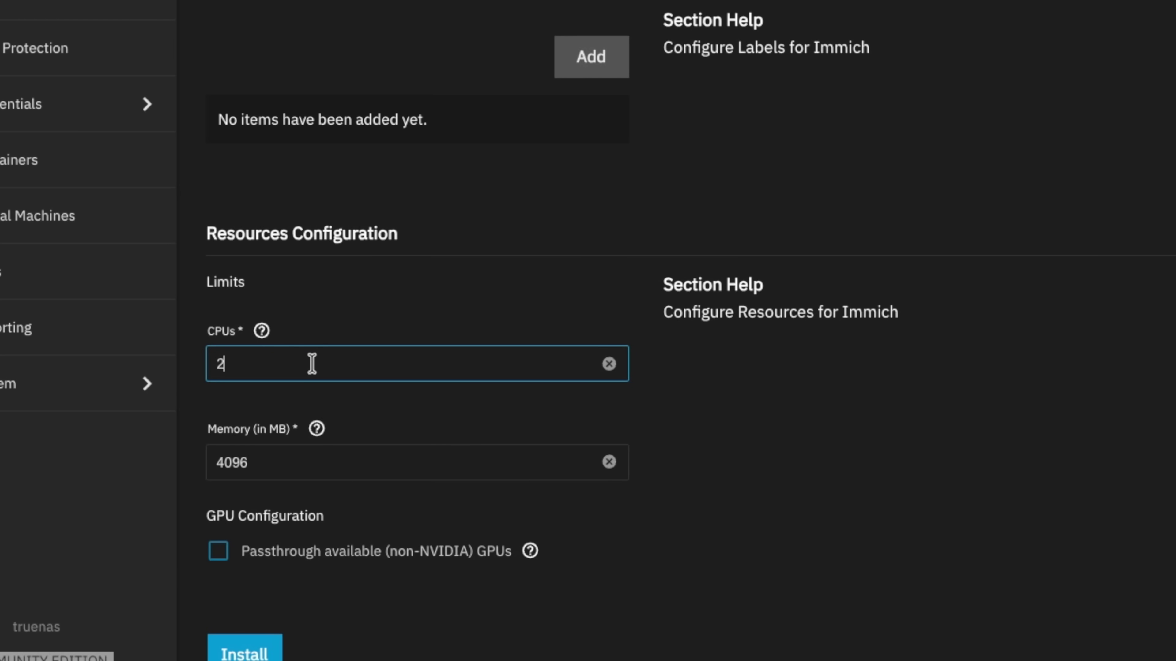
{"action": "key", "text": "BackSpace"}
{"action": "type", "text": "12"}
{"action": "left_click", "coordinate": [495, 459]}
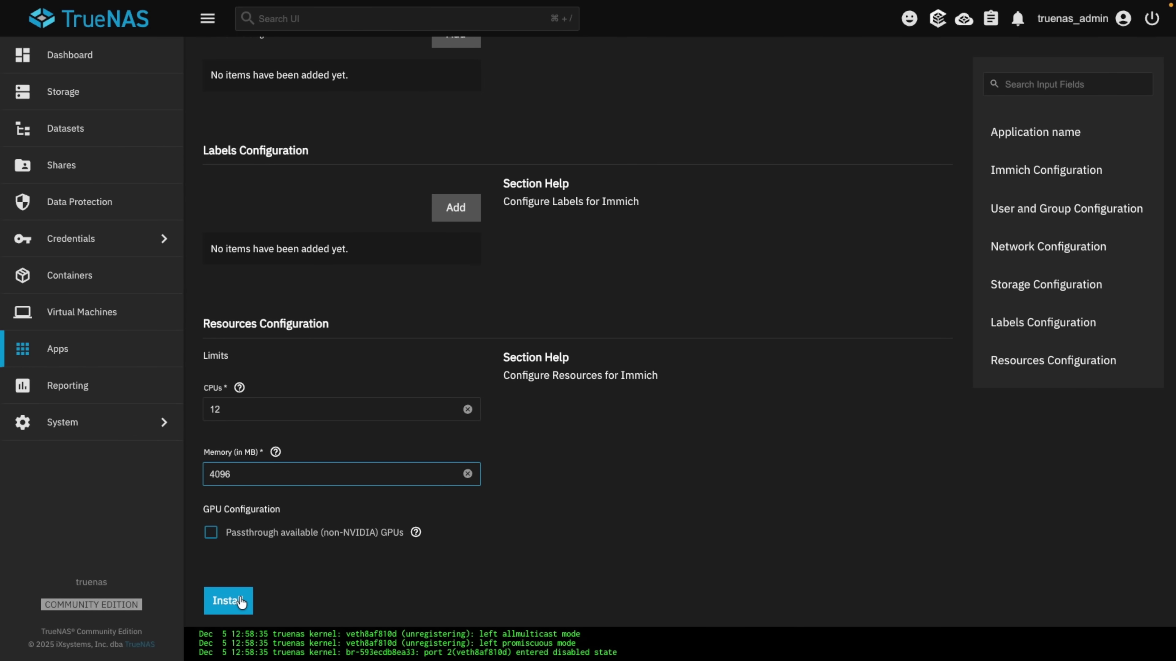
{"action": "left_click", "coordinate": [228, 601]}
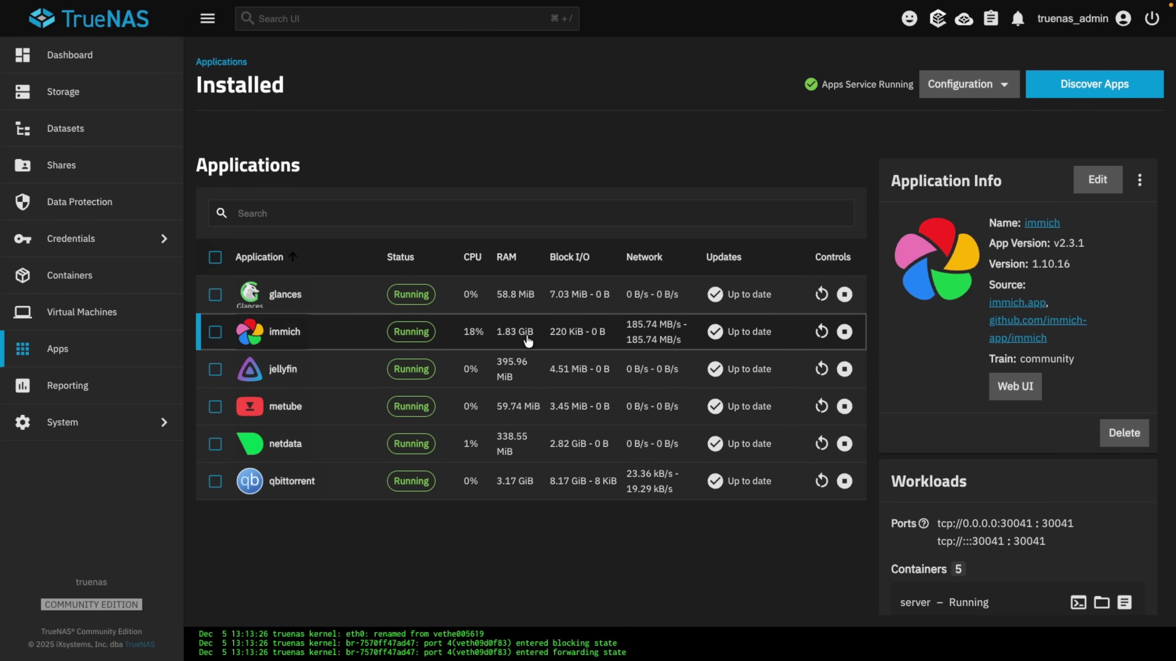
- Switch to the Immich web interface, register the admin account with its e-mail, password and name, and log in with it
{"action": "left_click", "coordinate": [1006, 389]}
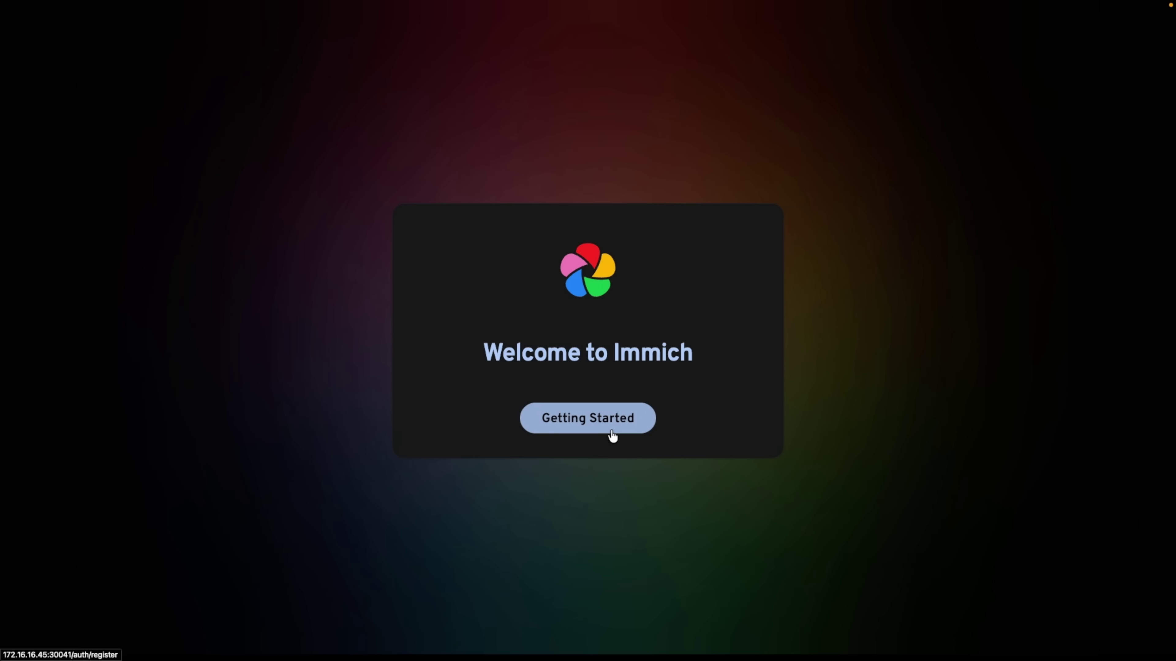
{"action": "left_click", "coordinate": [612, 434]}
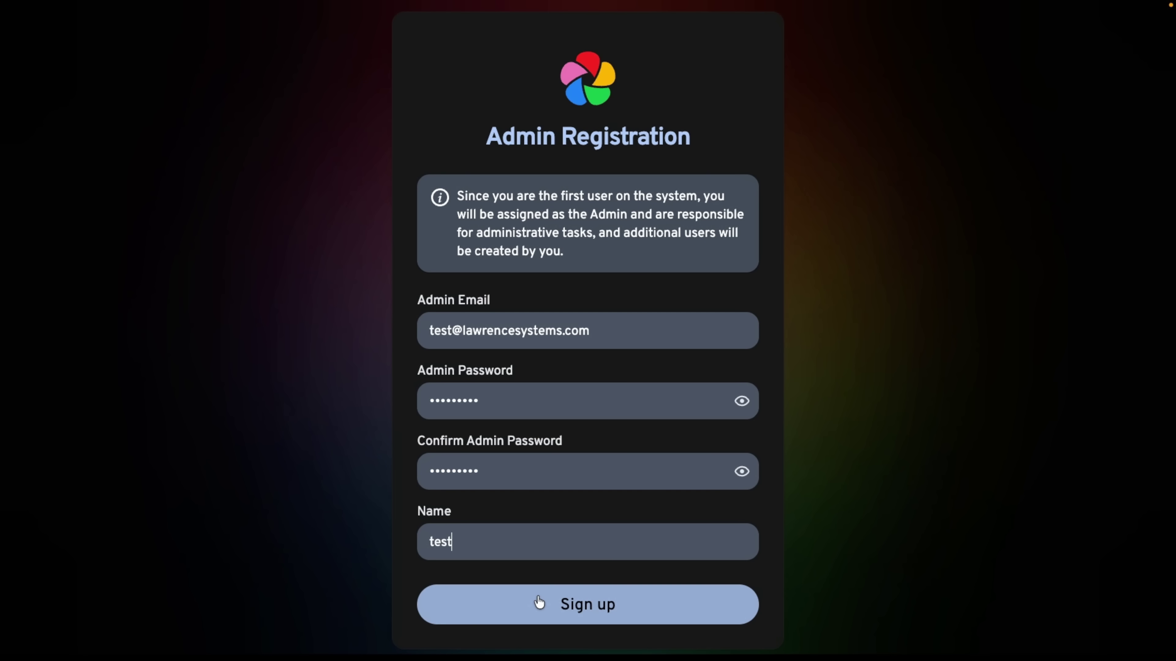
{"action": "left_click", "coordinate": [538, 602]}
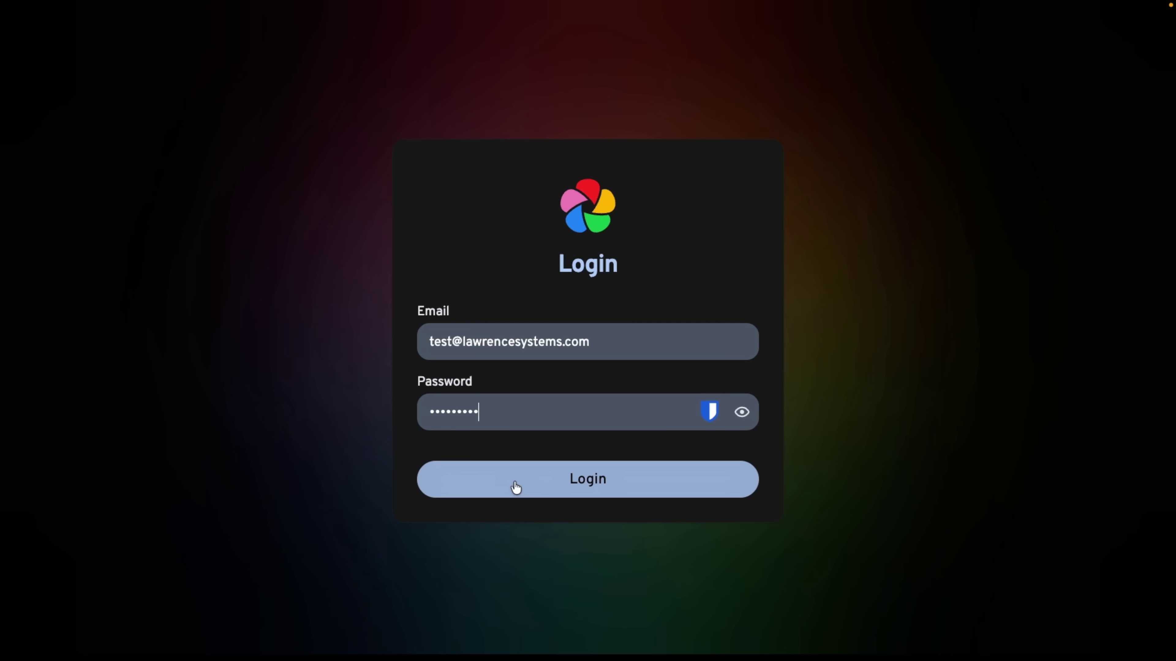
{"action": "left_click", "coordinate": [515, 488]}
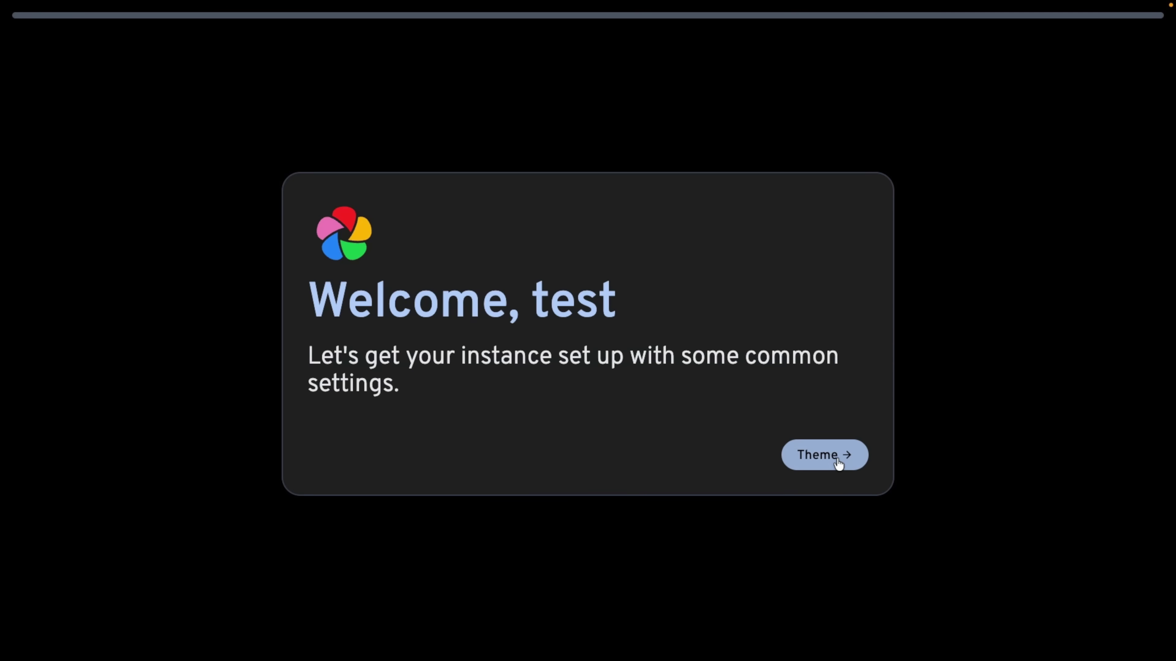
- Proceed through onboarding with the Dark theme and default language, keeping Map and Version Check enabled and Google Cast disabled
{"action": "left_click", "coordinate": [838, 458]}
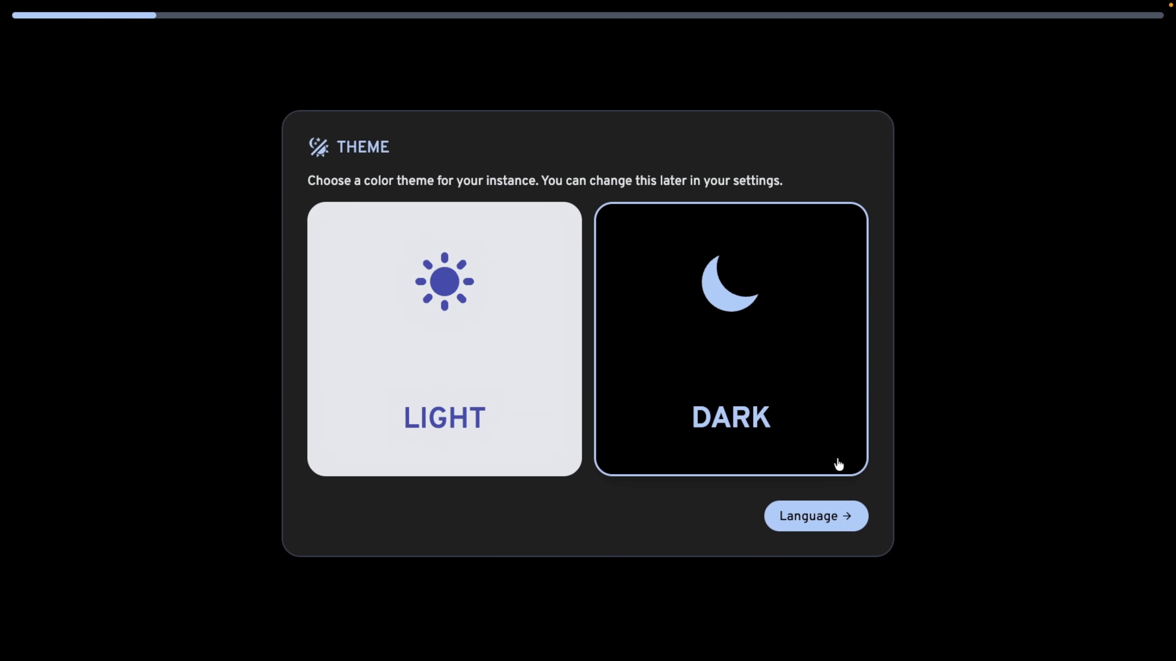
{"action": "left_click", "coordinate": [832, 514]}
{"action": "left_click", "coordinate": [806, 404]}
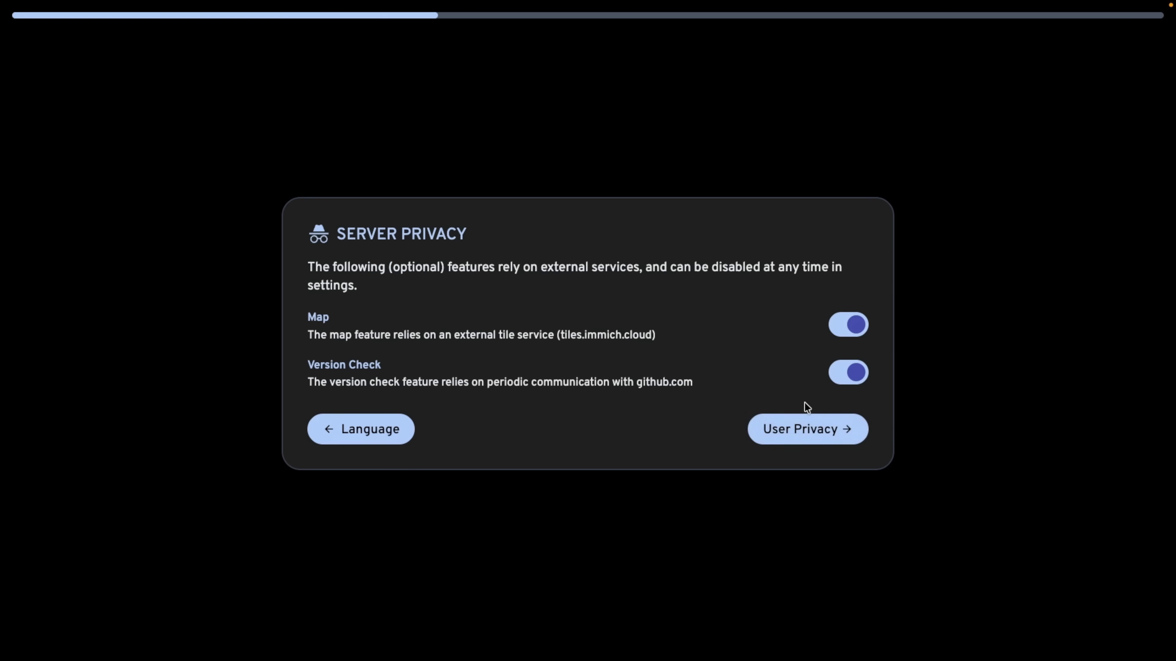
{"action": "left_click", "coordinate": [797, 437]}
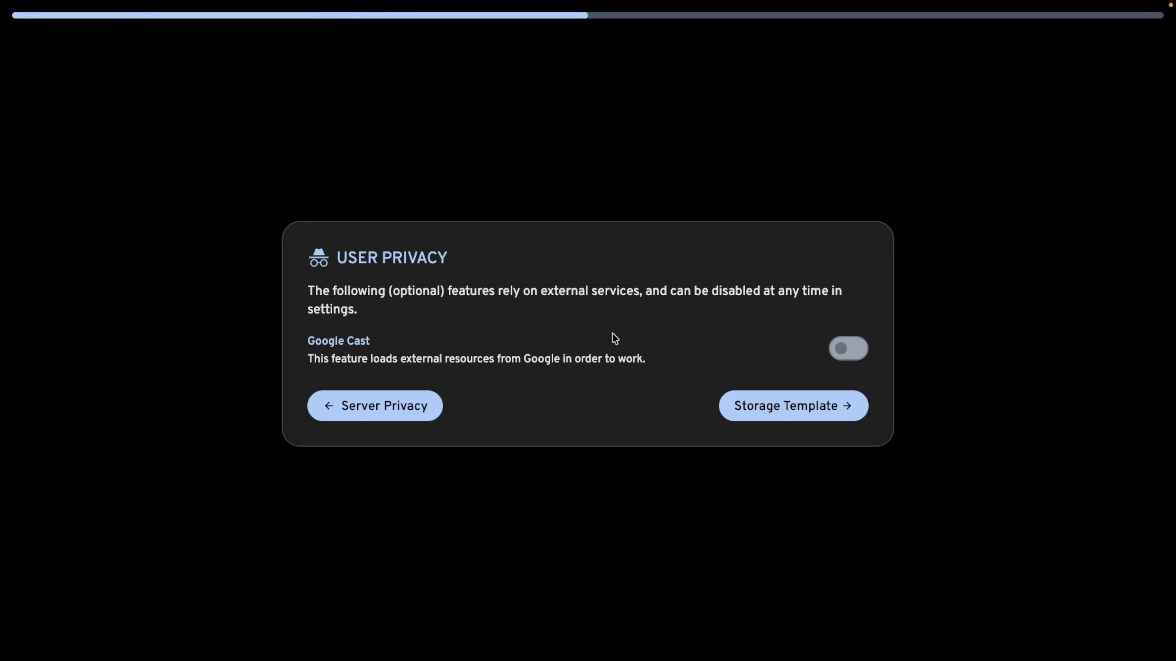
{"action": "left_click", "coordinate": [761, 401]}
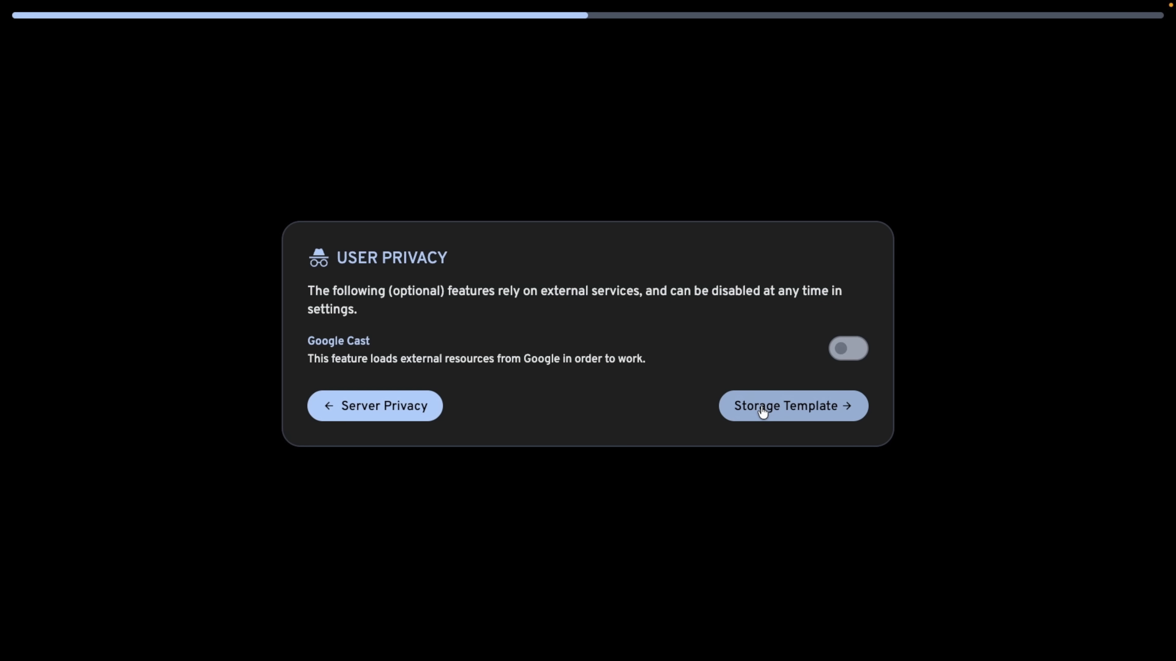
- Enable the storage template engine with the 2022/2022-02-03/IMAGE_56437 preset and finish the remaining onboarding pages
{"action": "left_click", "coordinate": [850, 366]}
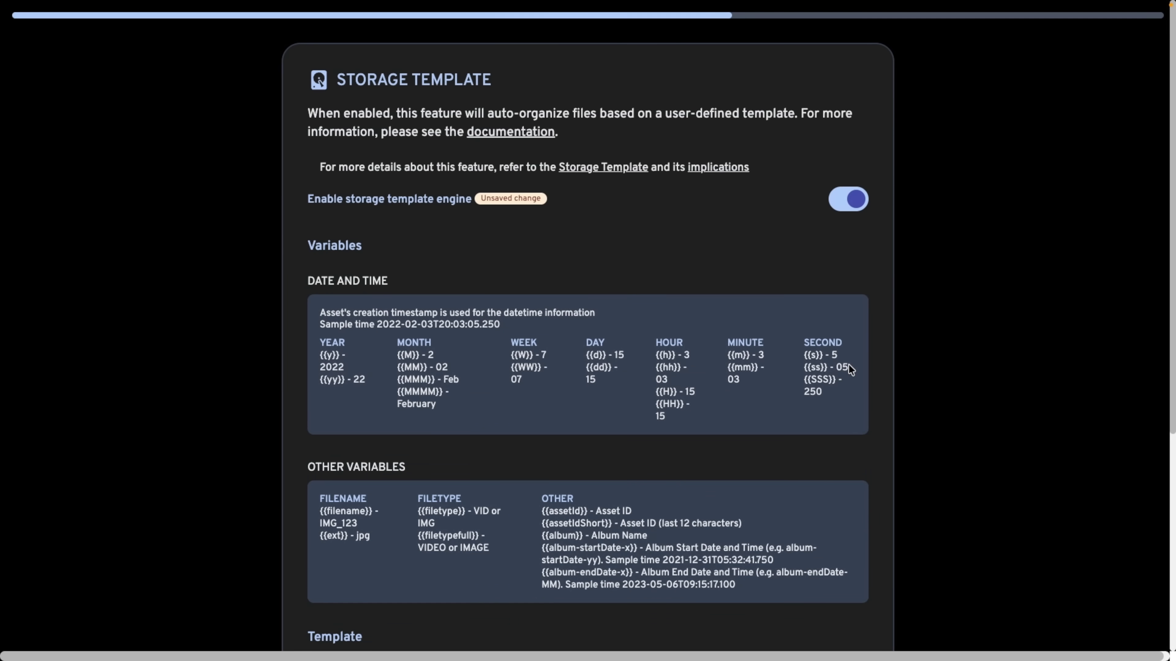
{"action": "scroll", "coordinate": [676, 293], "scroll_direction": "down", "scroll_amount": 7}
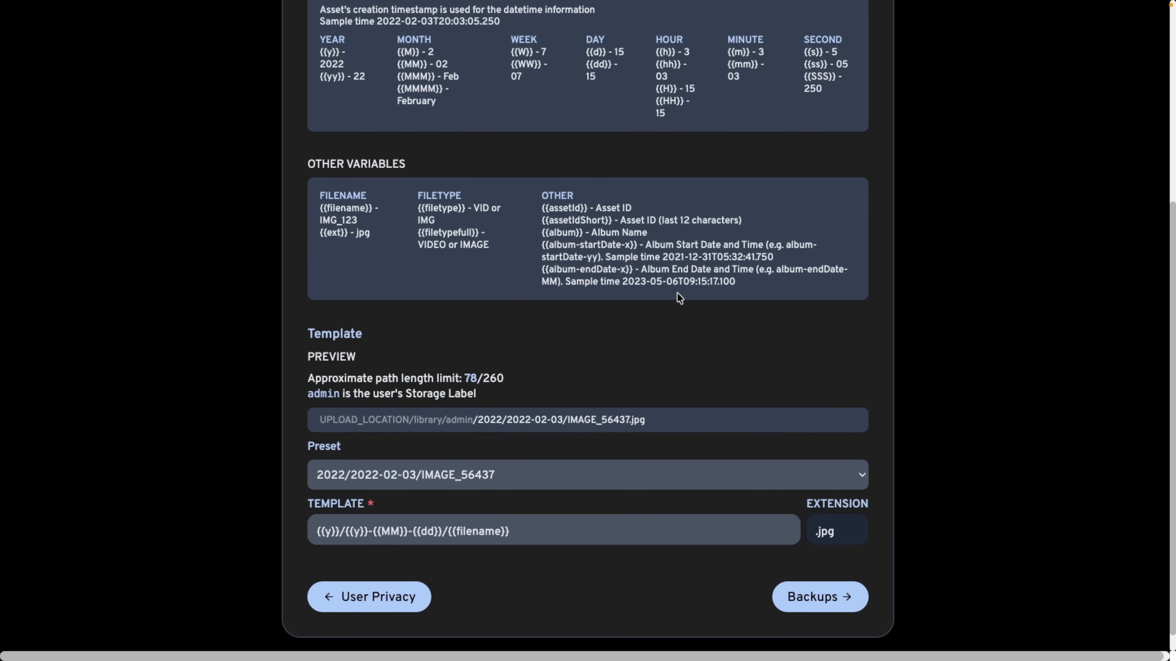
{"action": "scroll", "coordinate": [677, 293], "scroll_direction": "up", "scroll_amount": 5}
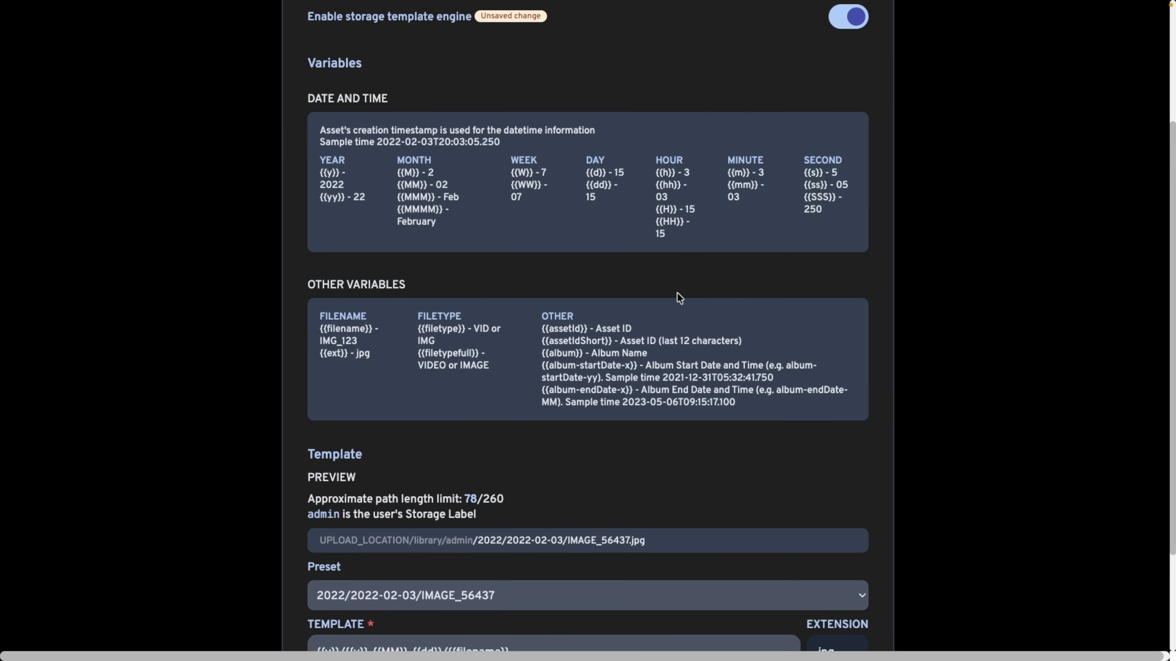
{"action": "scroll", "coordinate": [677, 293], "scroll_direction": "up", "scroll_amount": 1}
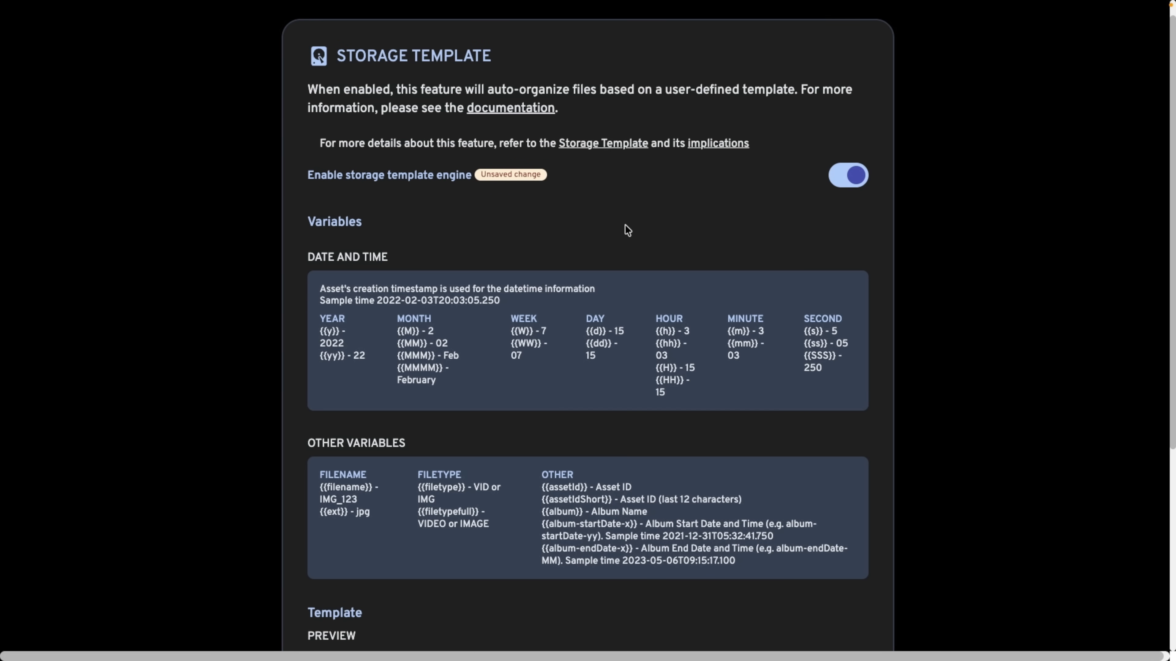
{"action": "scroll", "coordinate": [627, 231], "scroll_direction": "down", "scroll_amount": 5}
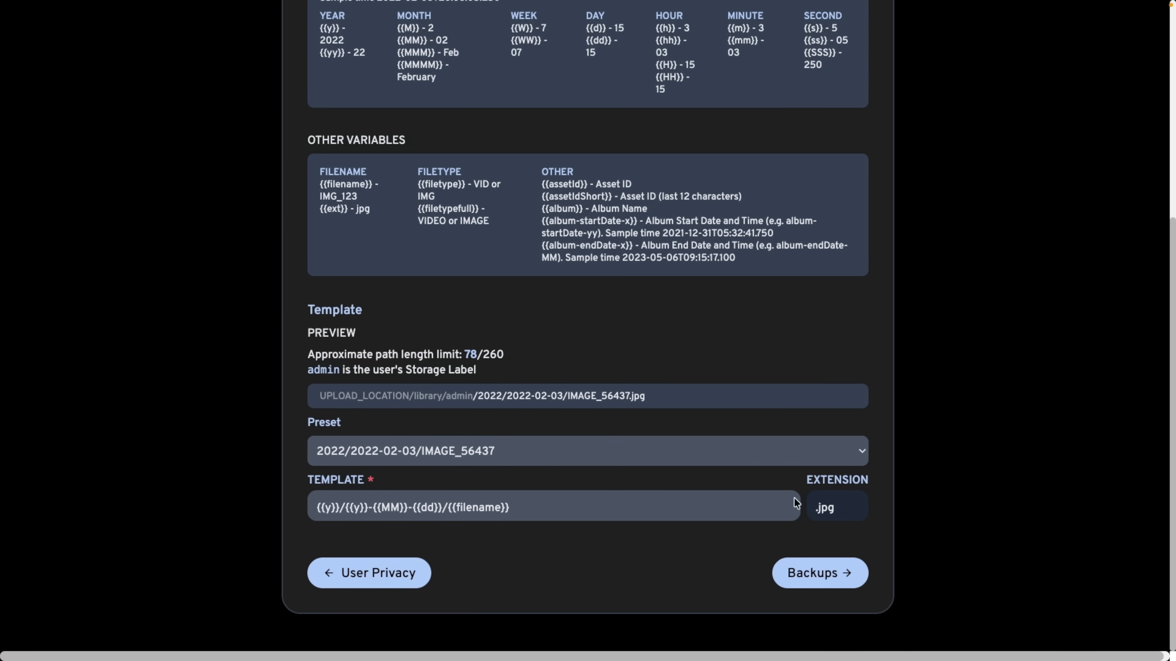
{"action": "left_click", "coordinate": [820, 574]}
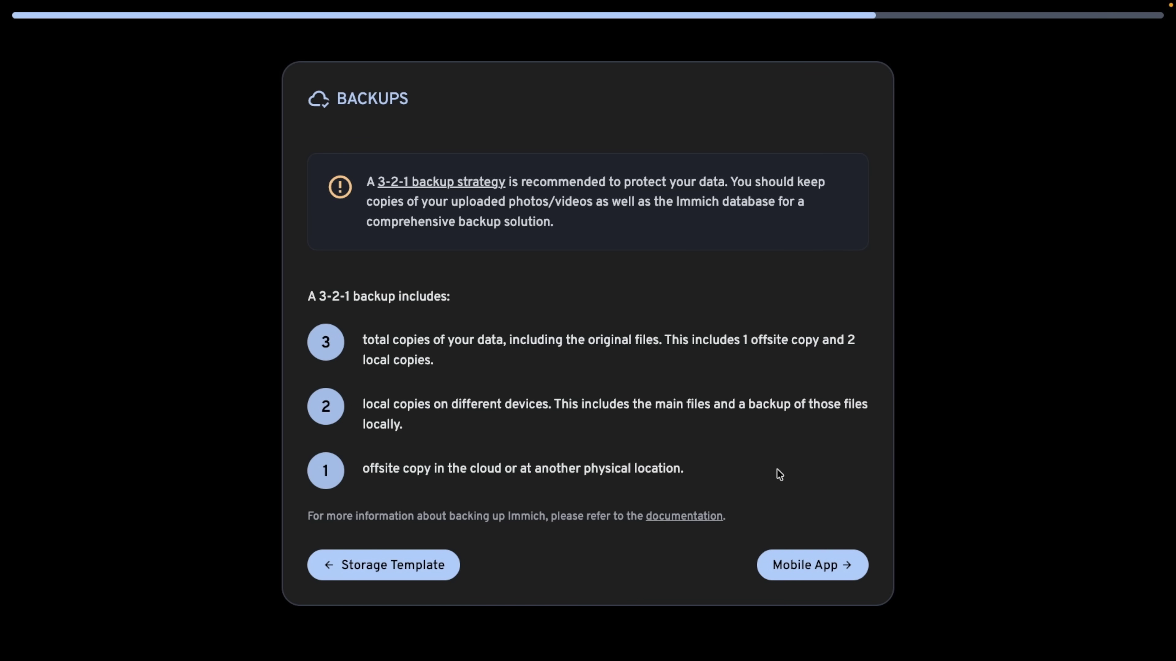
{"action": "left_click", "coordinate": [810, 558]}
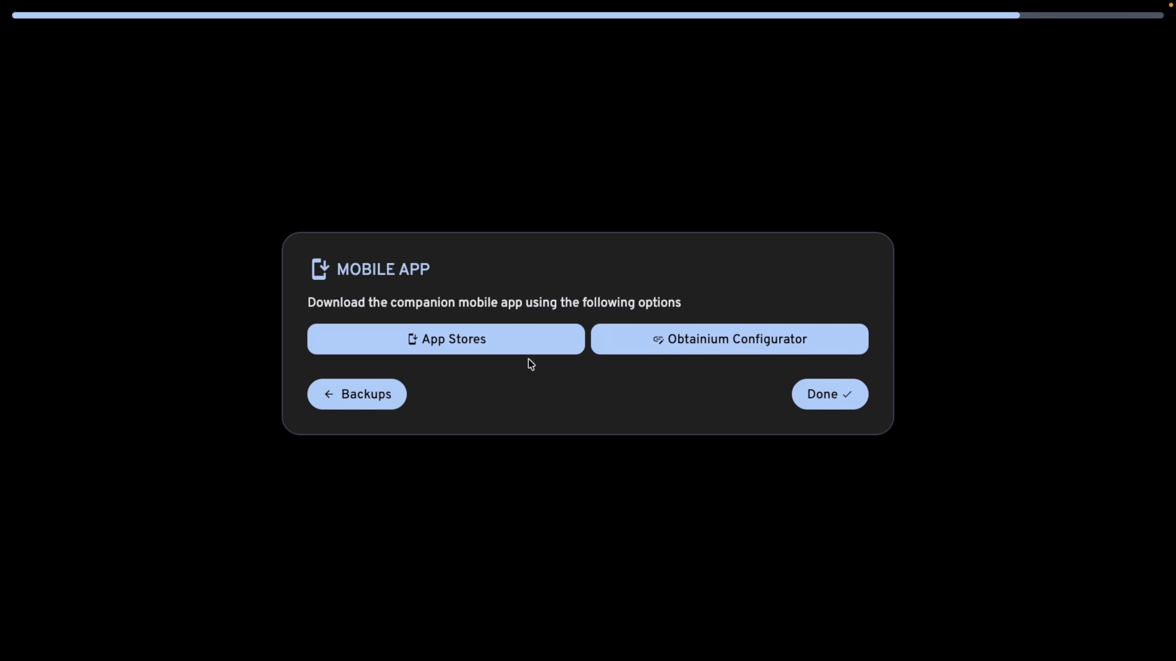
{"action": "left_click", "coordinate": [845, 399]}
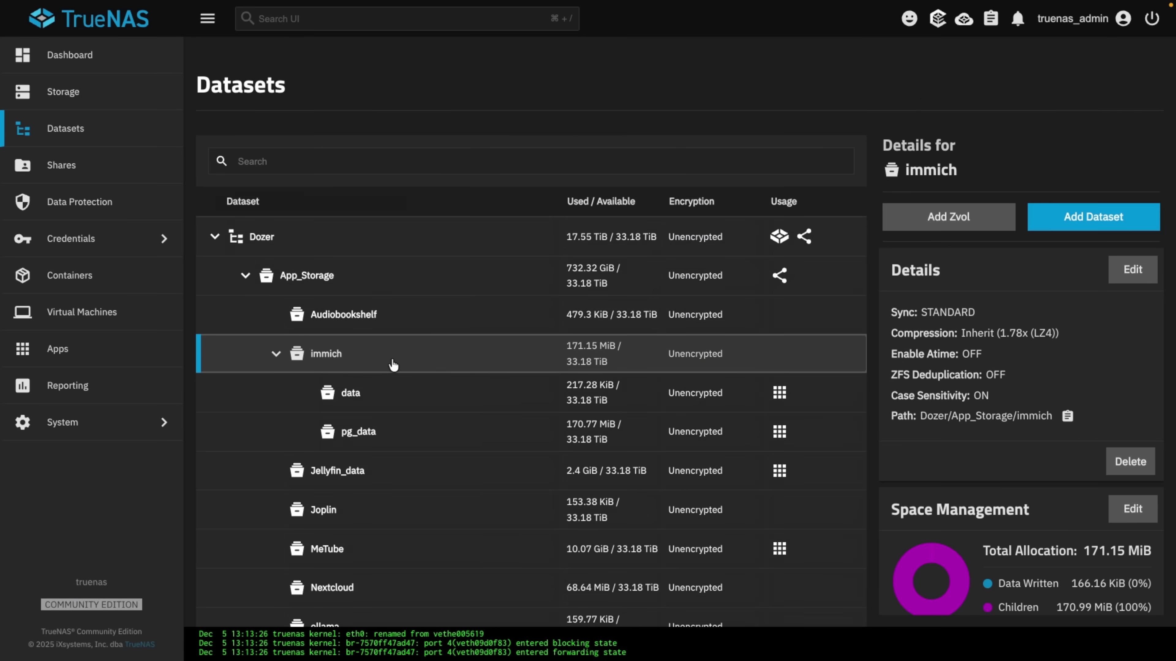
- Switch to TrueNAS and examine the permissions of immich's data and pg_data datasets, including the Unix permissions editor for pg_data
{"action": "left_click", "coordinate": [389, 400]}
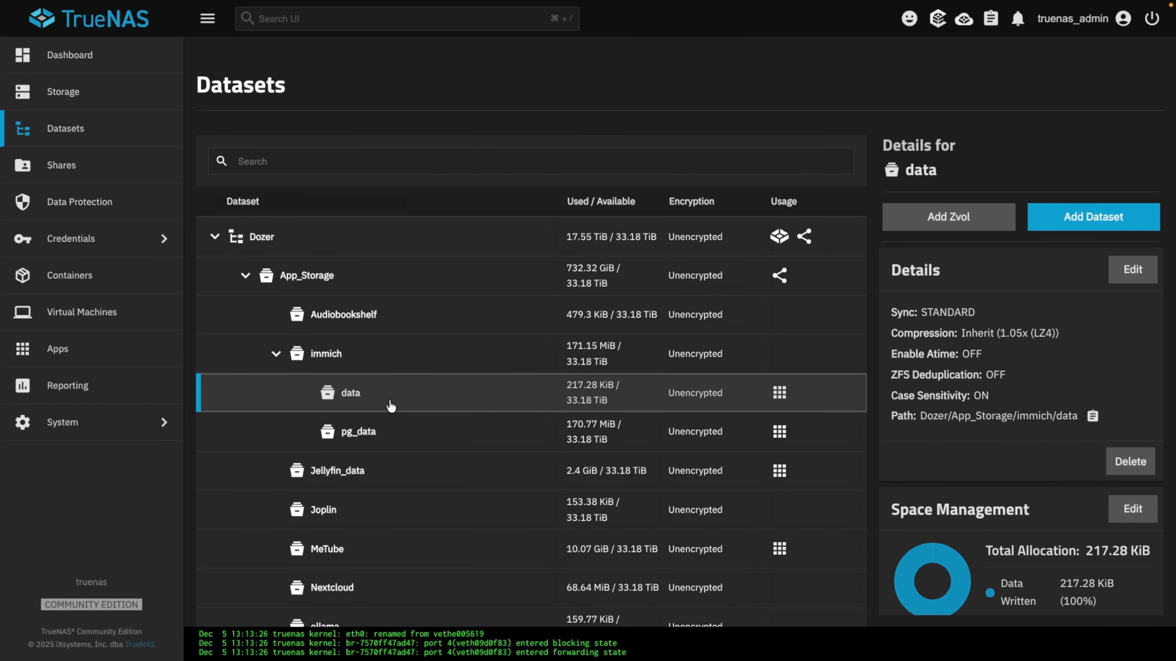
{"action": "scroll", "coordinate": [1048, 370], "scroll_direction": "down", "scroll_amount": 7}
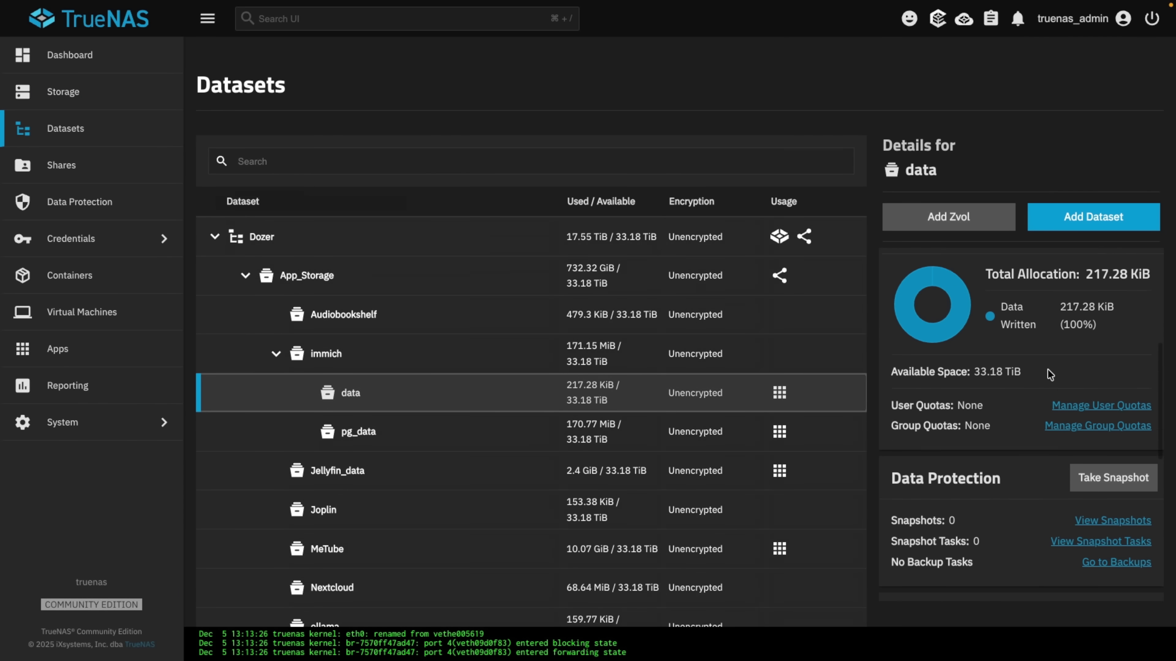
{"action": "scroll", "coordinate": [1047, 370], "scroll_direction": "down", "scroll_amount": 7}
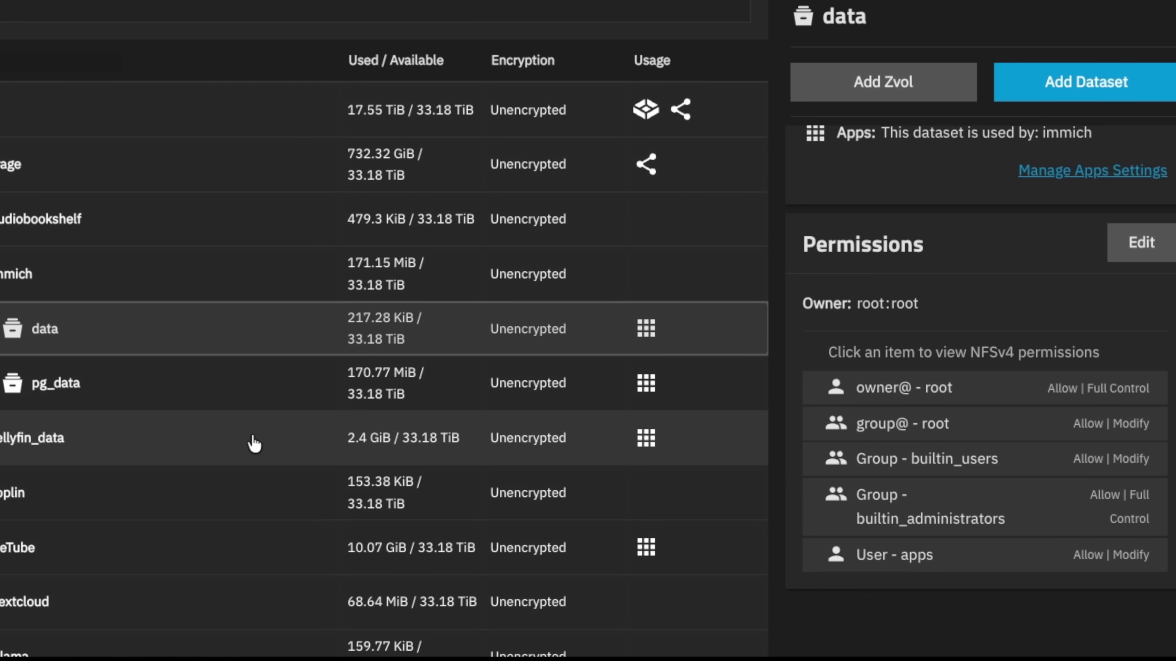
{"action": "left_click", "coordinate": [183, 399]}
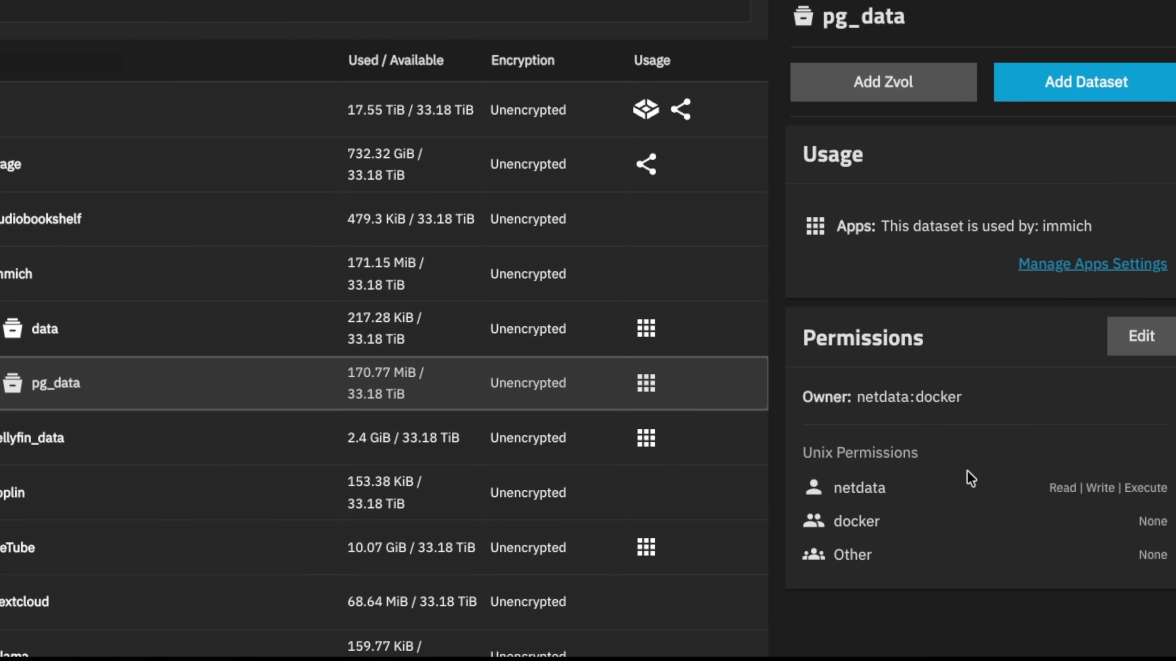
{"action": "left_click", "coordinate": [1142, 345]}
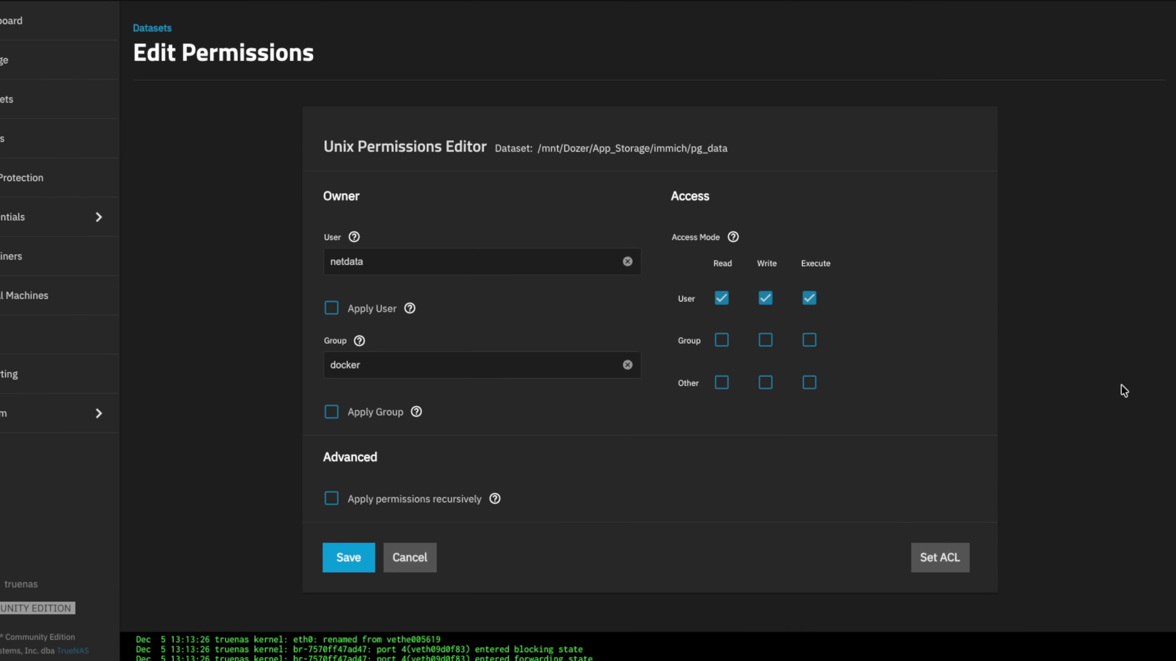
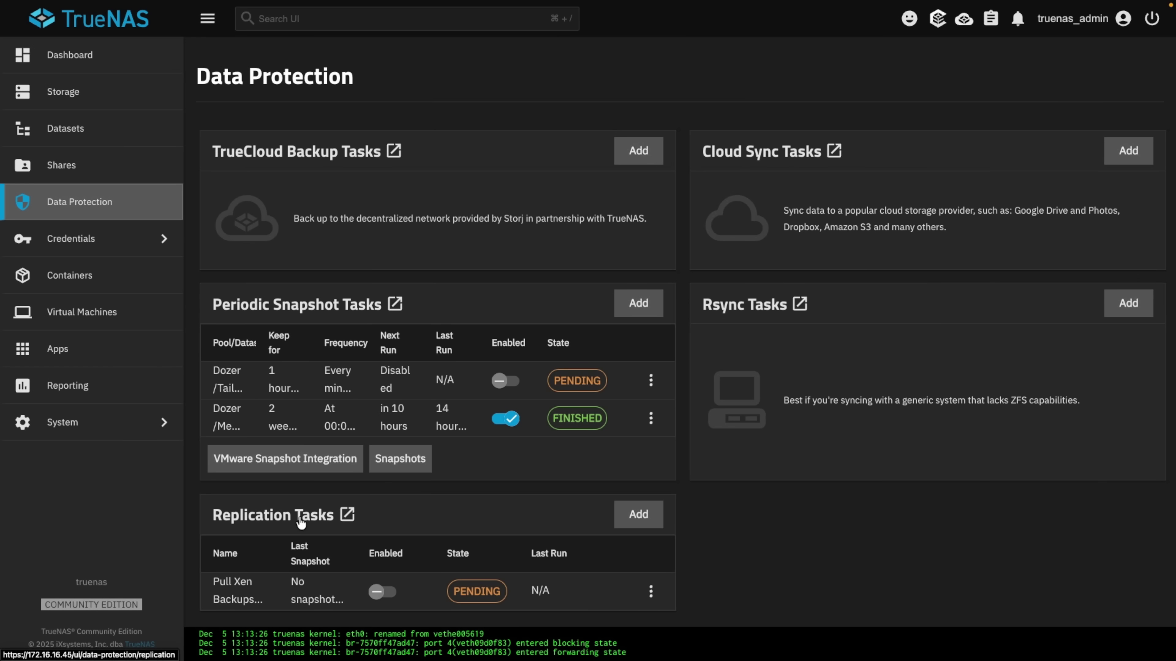
- Start a new periodic snapshot task for the Dozer/App_Storage/immich dataset with Recursive enabled
{"action": "left_click", "coordinate": [639, 304]}
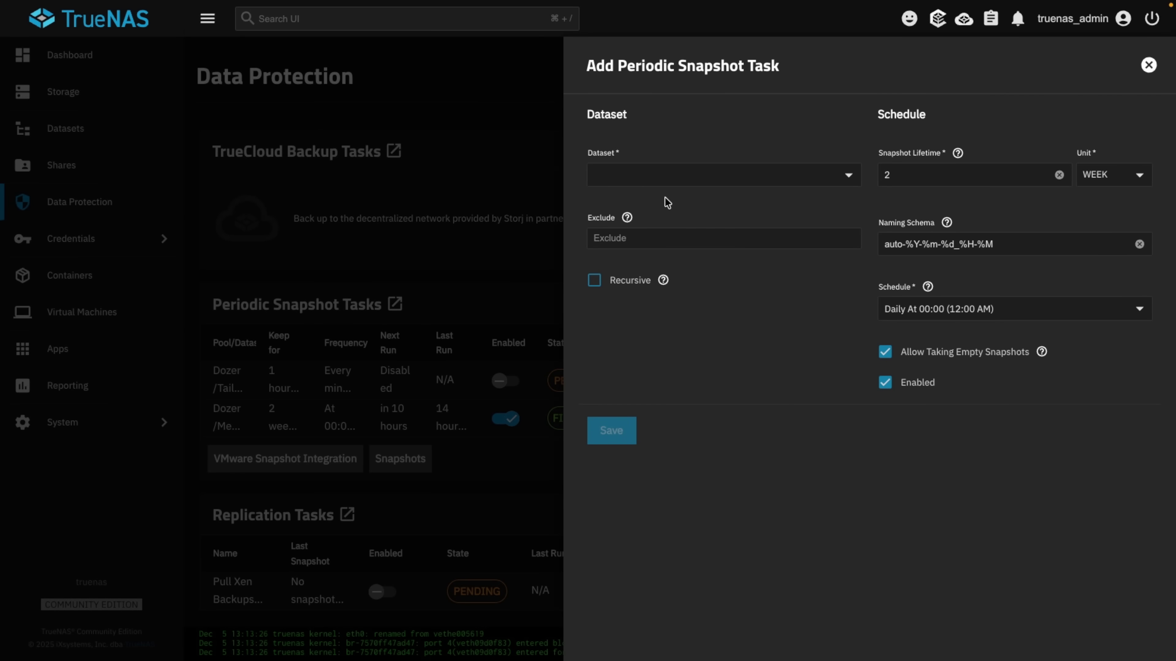
{"action": "left_click", "coordinate": [670, 184]}
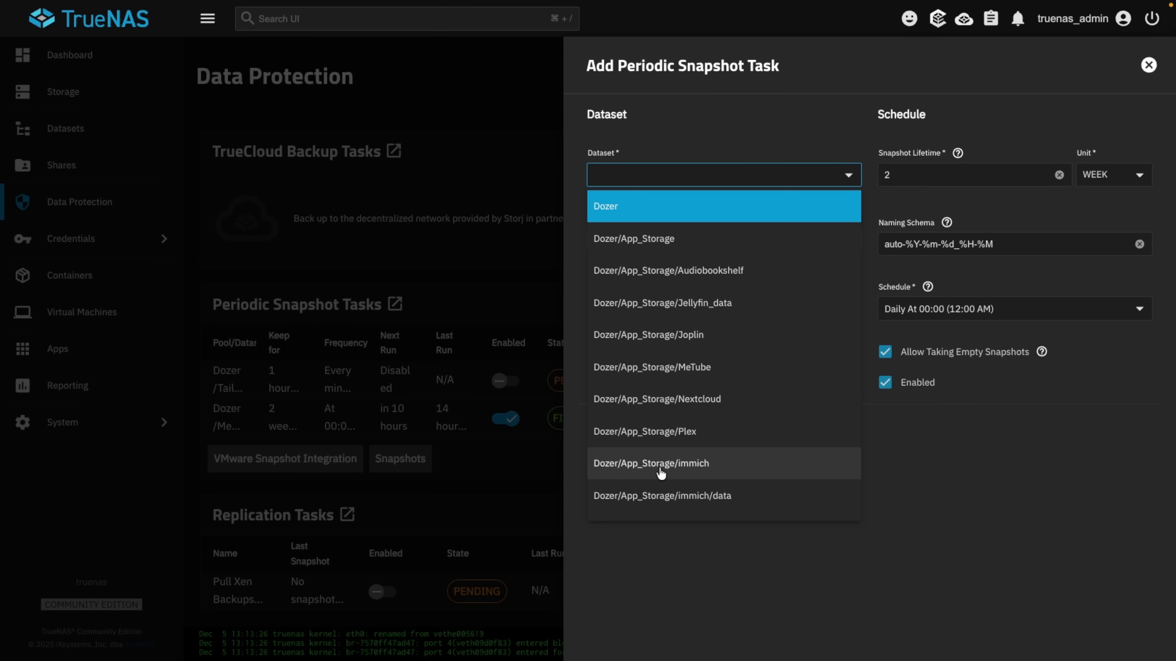
{"action": "left_click", "coordinate": [691, 467]}
{"action": "left_click", "coordinate": [617, 280]}
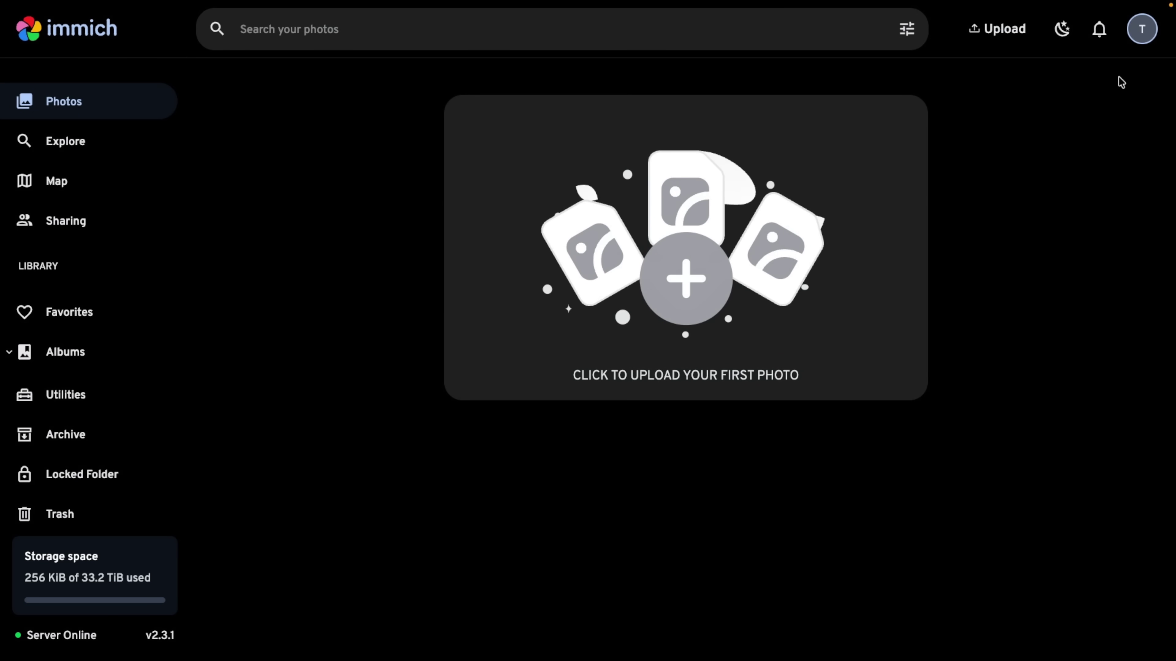
- Switch to Immich and review the available background jobs in its administration area
{"action": "left_click", "coordinate": [1137, 41]}
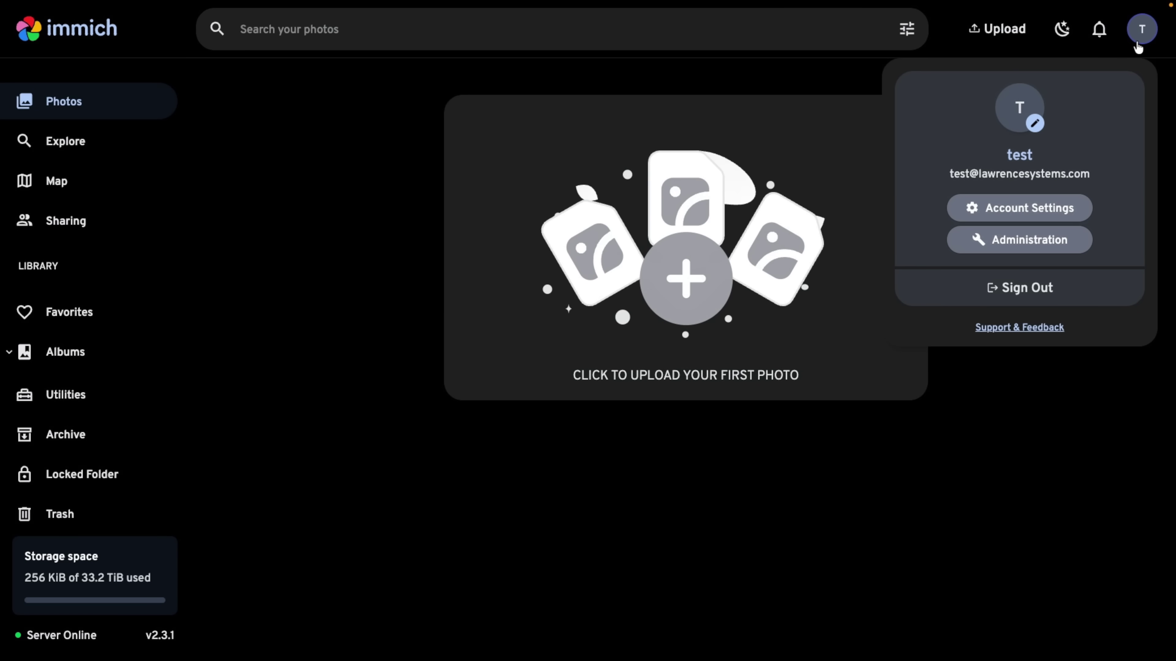
{"action": "left_click", "coordinate": [1034, 240]}
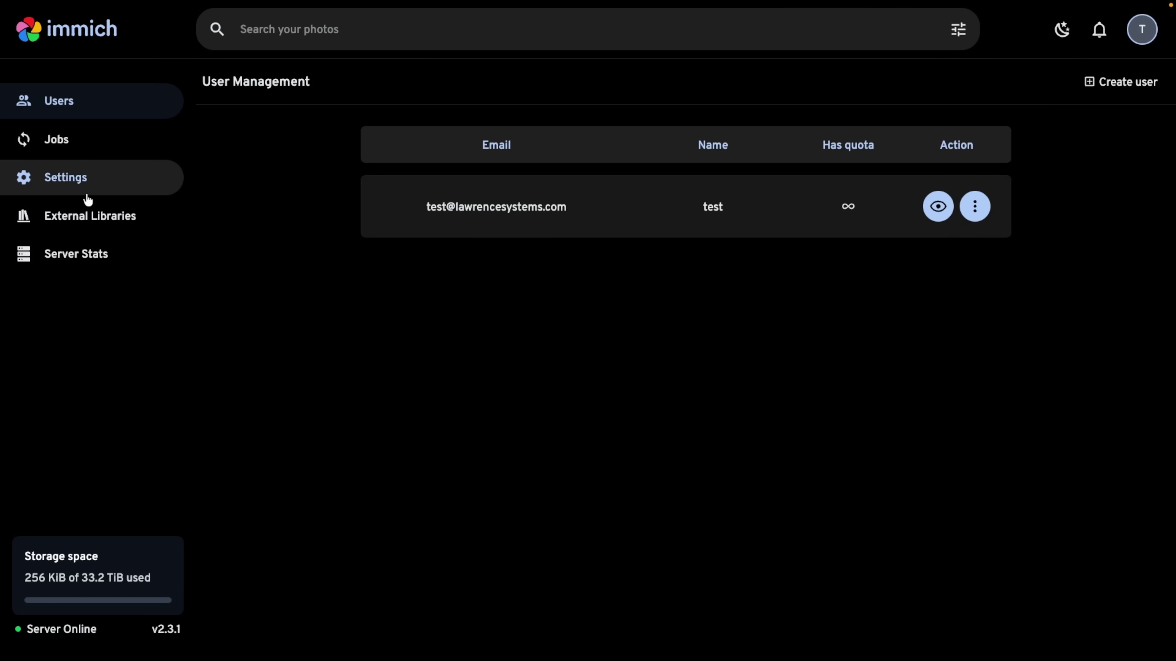
{"action": "left_click", "coordinate": [79, 142]}
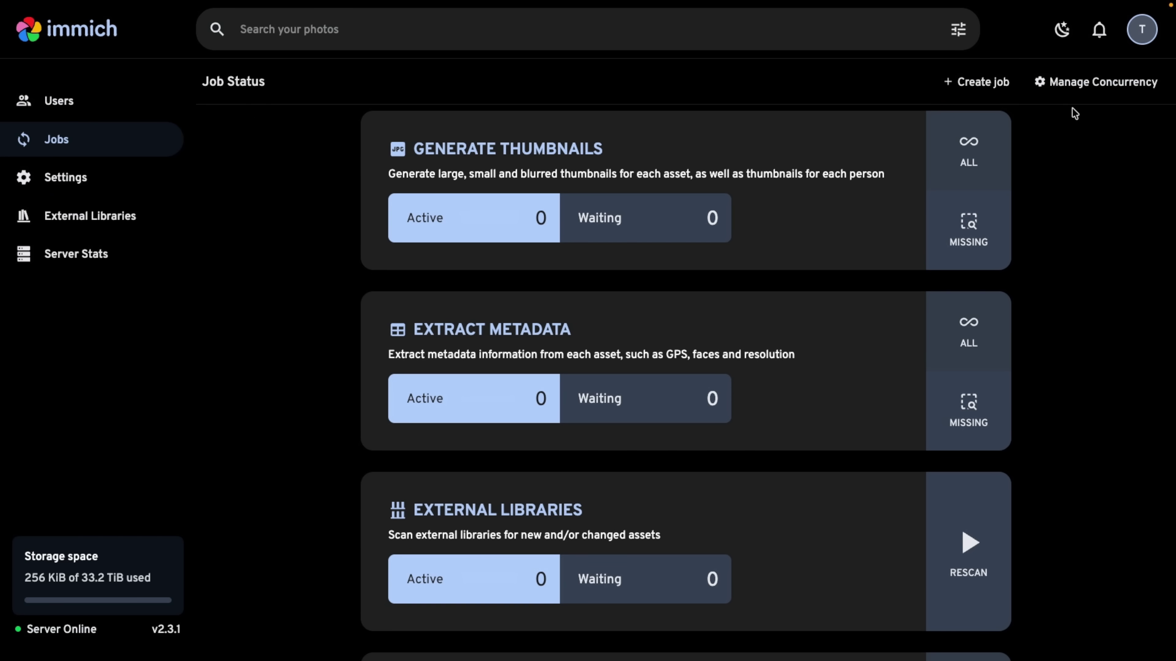
{"action": "scroll", "coordinate": [1067, 306], "scroll_direction": "down", "scroll_amount": 20}
{"action": "scroll", "coordinate": [1066, 310], "scroll_direction": "up", "scroll_amount": 20}
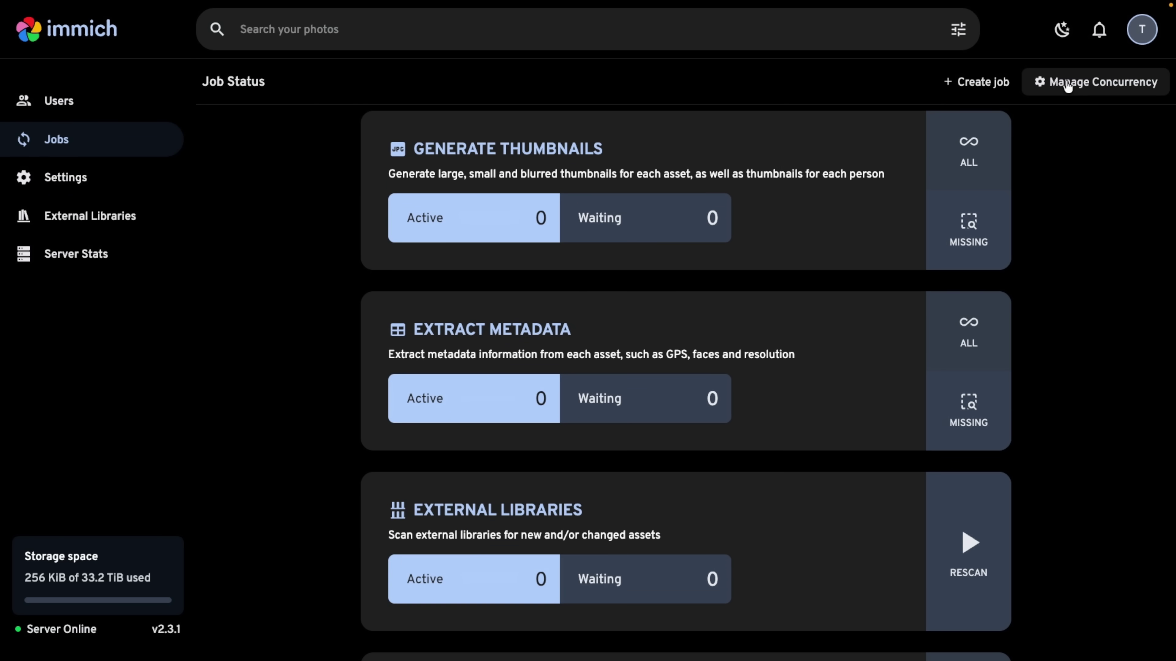
- In the job concurrency settings, set the thumbnail generation, metadata extraction and external libraries concurrency to 6 each
{"action": "left_click", "coordinate": [1067, 84]}
{"action": "scroll", "coordinate": [710, 360], "scroll_direction": "down", "scroll_amount": 2}
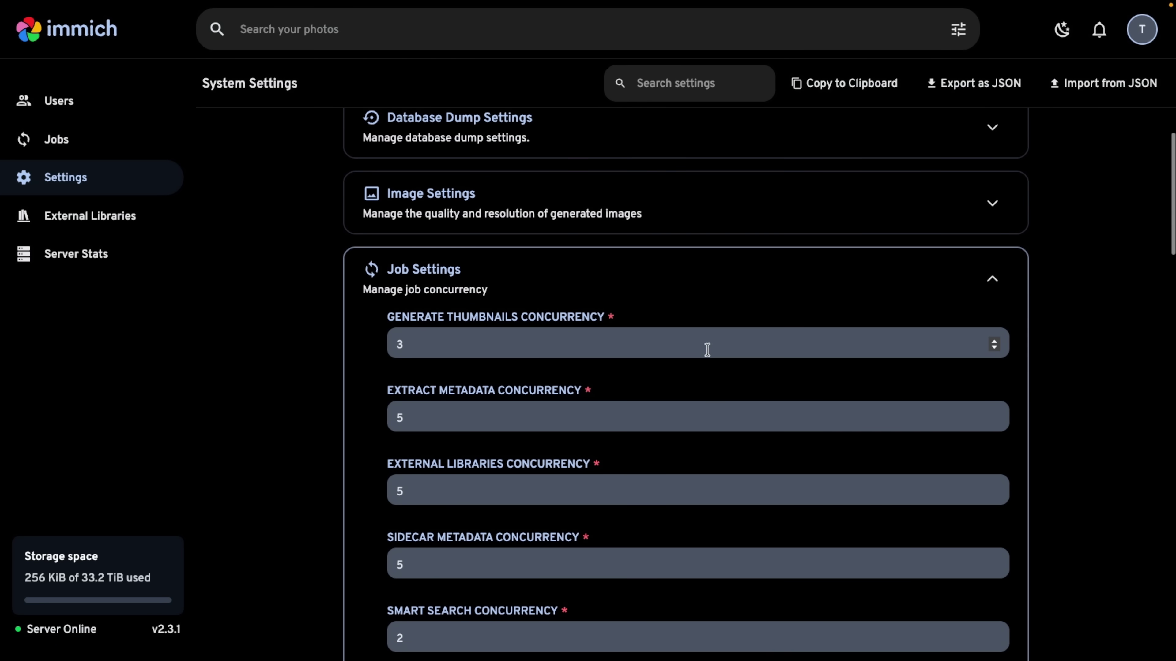
{"action": "left_click", "coordinate": [504, 348]}
{"action": "key", "text": "BackSpace"}
{"action": "type", "text": "6"}
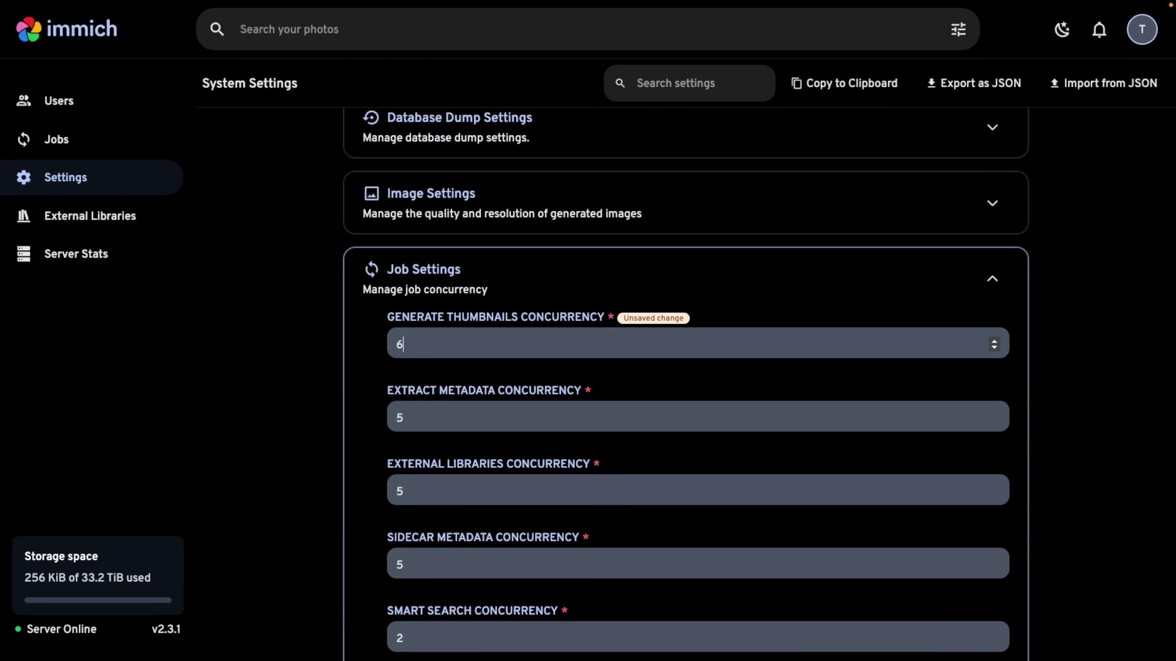
{"action": "left_click", "coordinate": [477, 418]}
{"action": "key", "text": "BackSpace"}
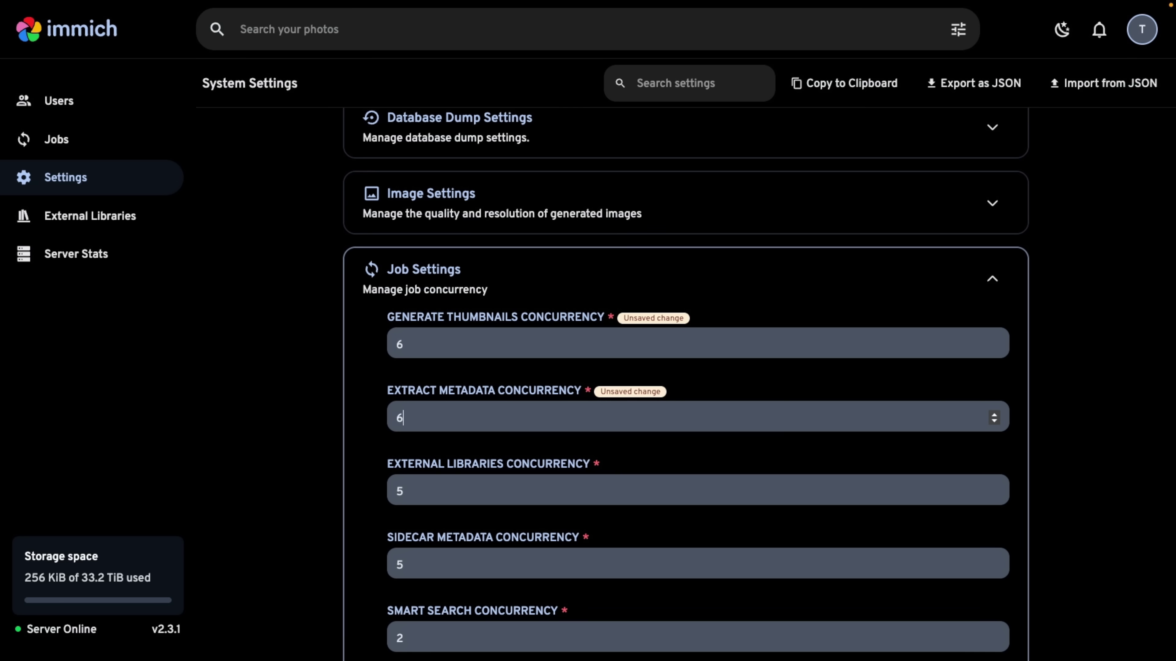
{"action": "left_click", "coordinate": [442, 490]}
{"action": "key", "text": "BackSpace"}
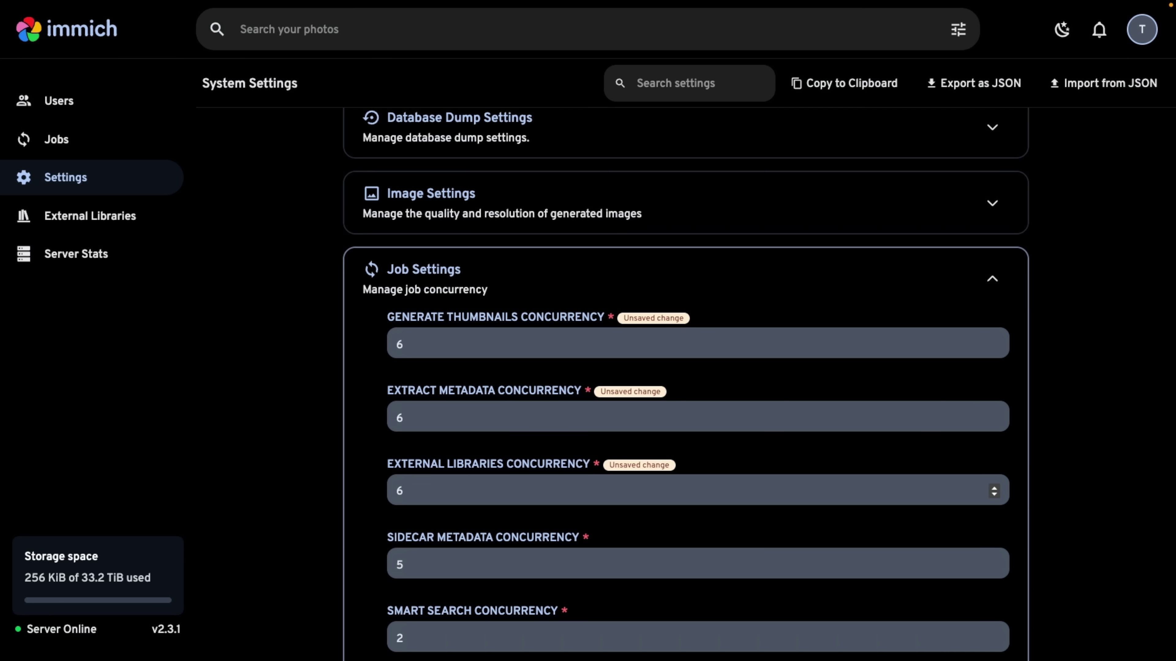
- Set the sidecar metadata, smart search and face detection concurrency to 6 each
{"action": "scroll", "coordinate": [532, 533], "scroll_direction": "down", "scroll_amount": 3}
{"action": "left_click", "coordinate": [473, 407]}
{"action": "key", "text": "BackSpace"}
{"action": "type", "text": "6"}
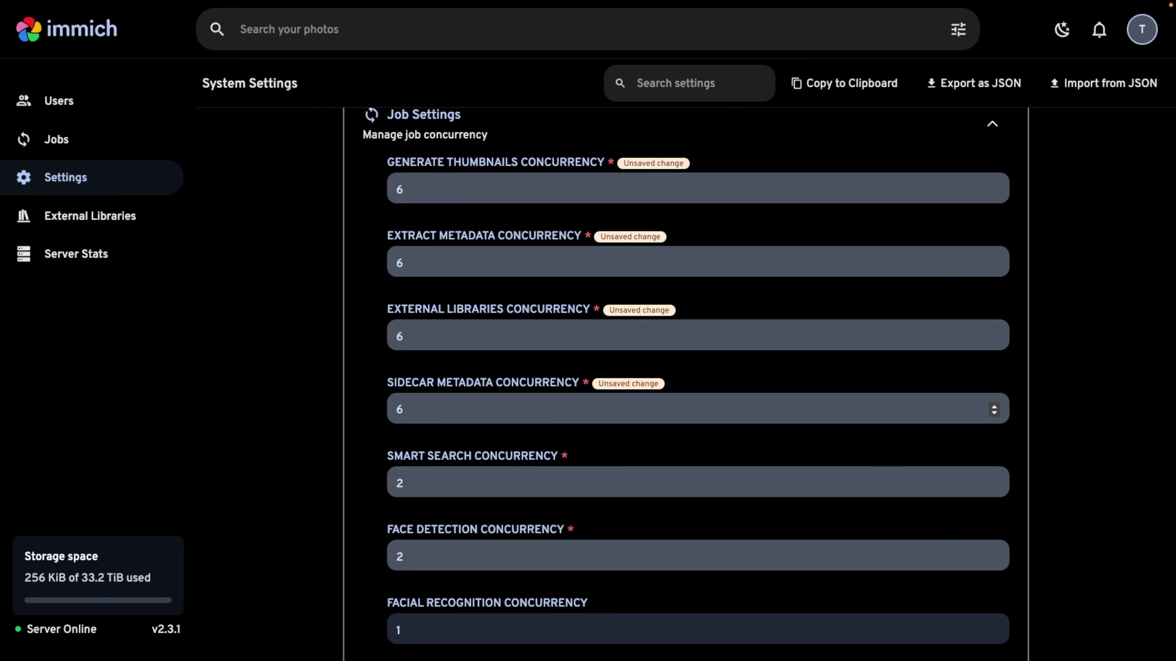
{"action": "left_click", "coordinate": [472, 481]}
{"action": "key", "text": "BackSpace"}
{"action": "type", "text": "6"}
{"action": "key", "text": "Tab"}
{"action": "type", "text": "6"}
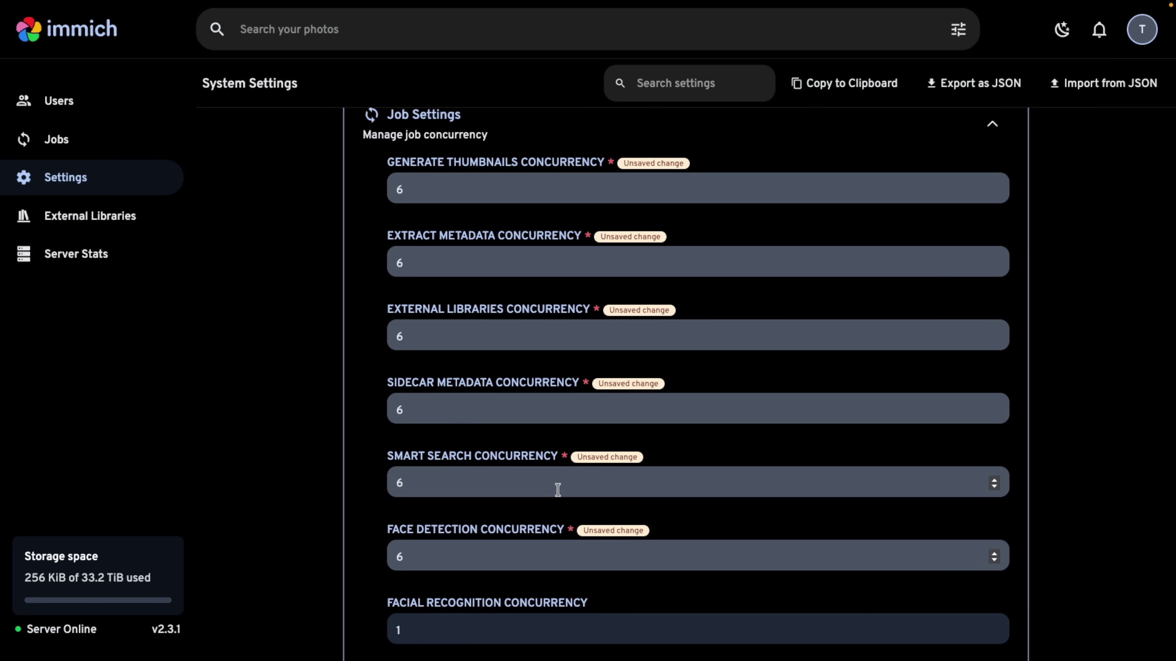
- Set the transcode videos and OCR concurrency to 6 each and save the job settings
{"action": "scroll", "coordinate": [610, 494], "scroll_direction": "down", "scroll_amount": 5}
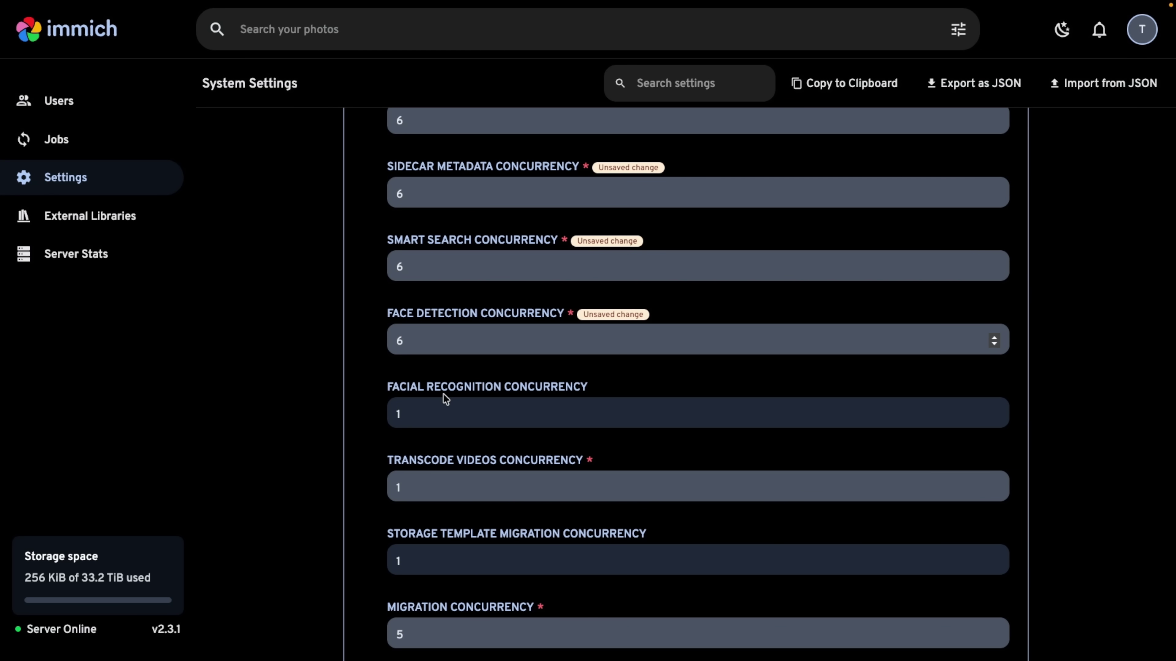
{"action": "mouse_move", "coordinate": [470, 423]}
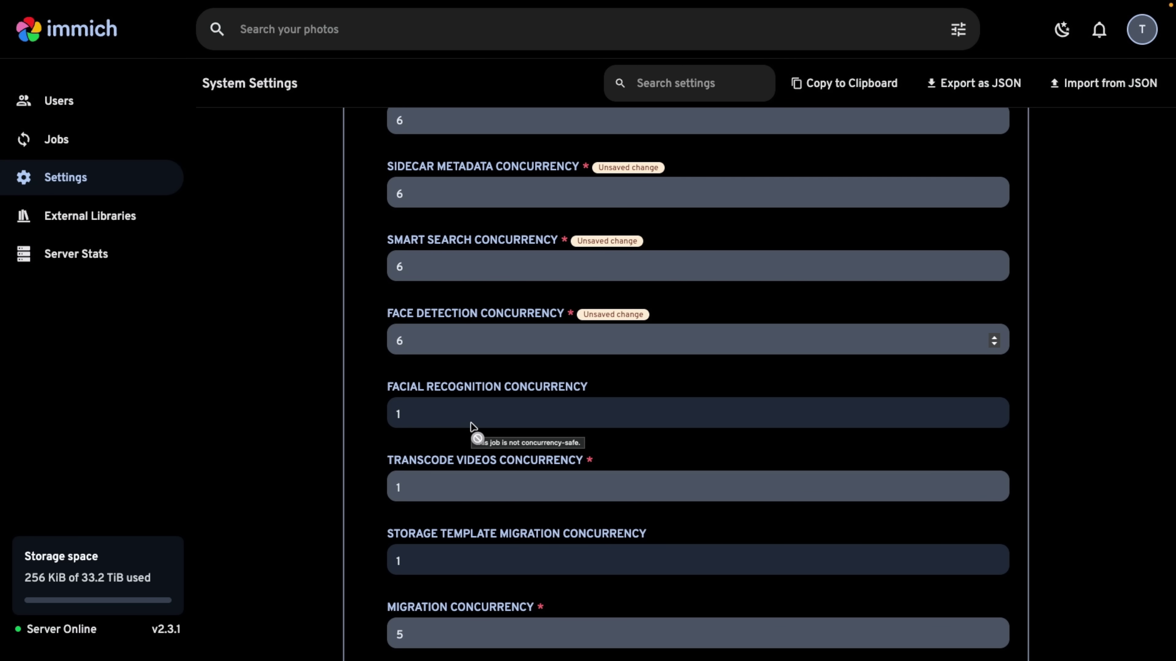
{"action": "left_click", "coordinate": [446, 483]}
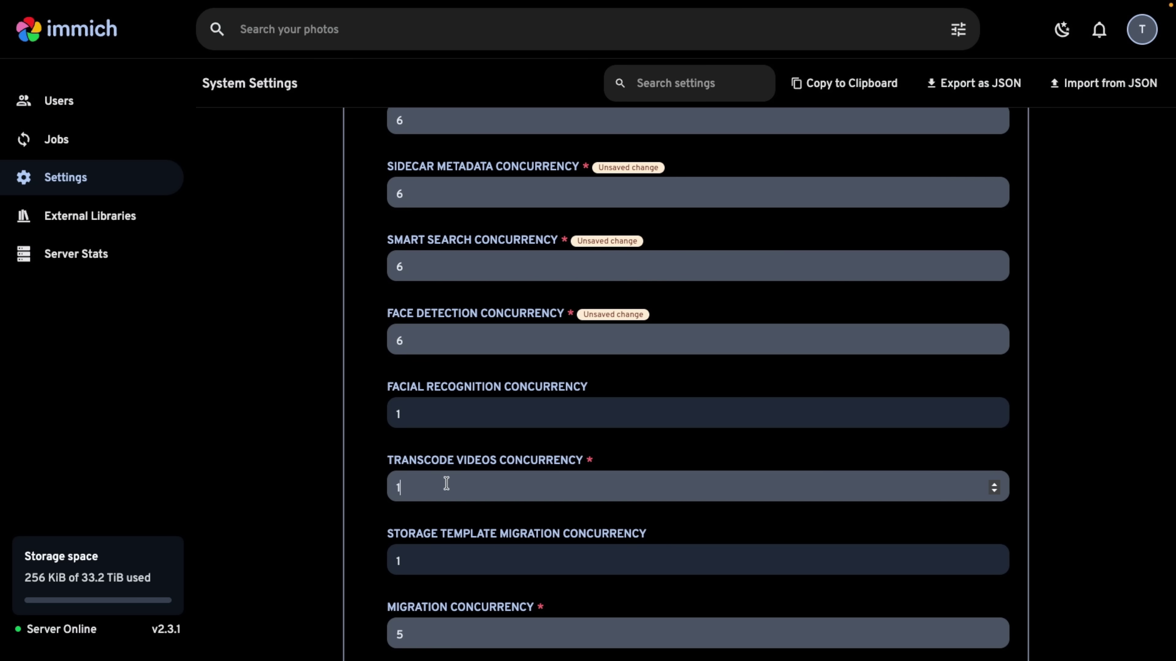
{"action": "type", "text": "6"}
{"action": "scroll", "coordinate": [548, 551], "scroll_direction": "down", "scroll_amount": 6}
{"action": "key", "text": "Tab"}
{"action": "key", "text": "Tab"}
{"action": "type", "text": "6"}
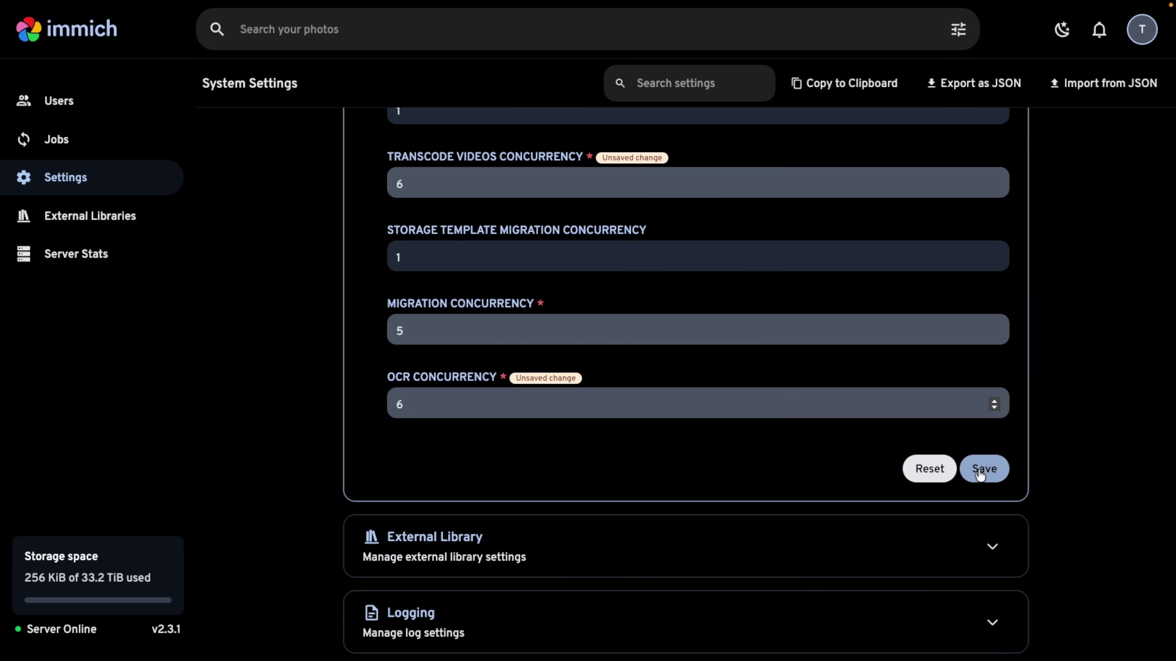
{"action": "left_click", "coordinate": [980, 471]}
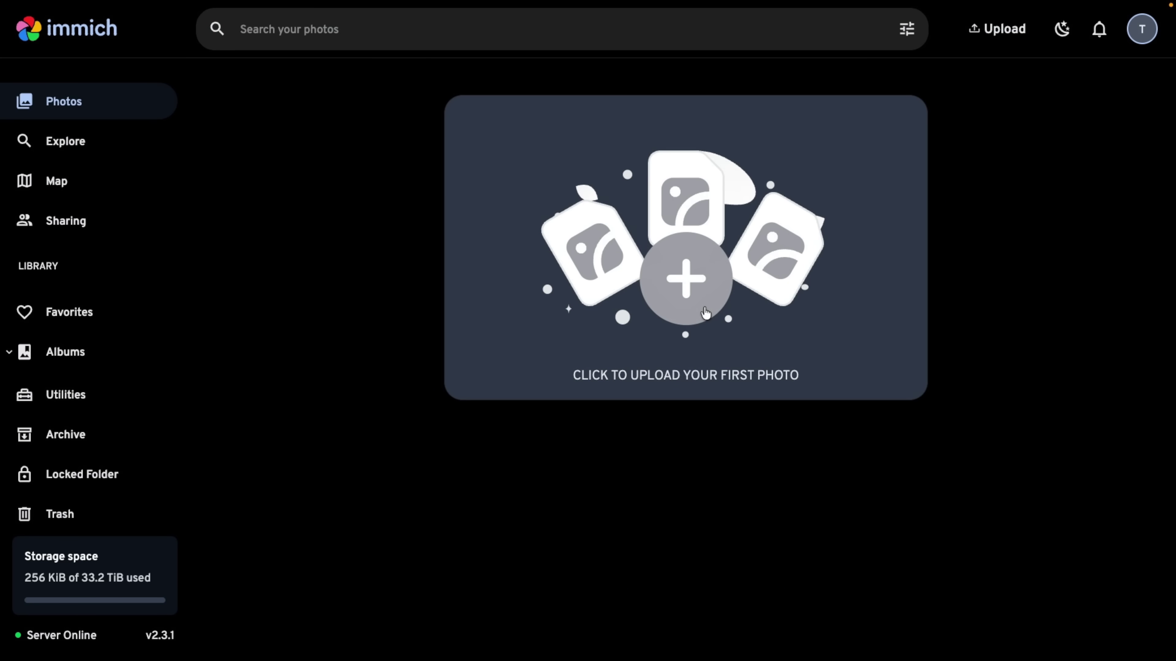
- Upload all the photos from the Letchworth NY Camping Trip folder in Downloads as the first photos in the library
{"action": "left_click", "coordinate": [705, 313]}
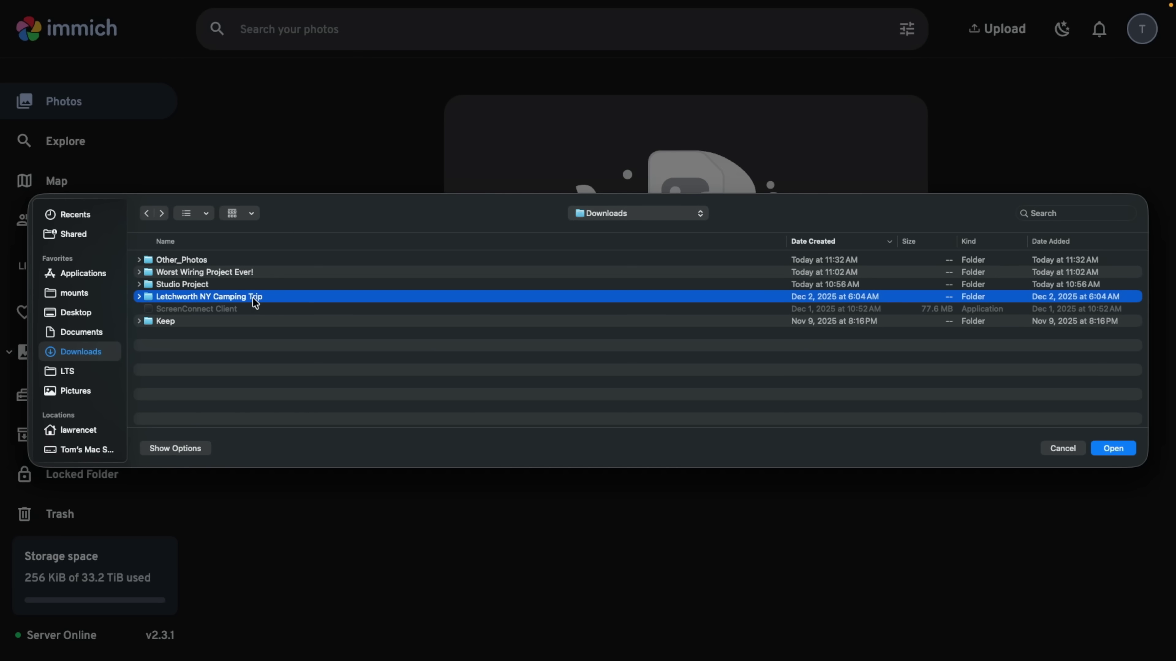
{"action": "double_click", "coordinate": [255, 297]}
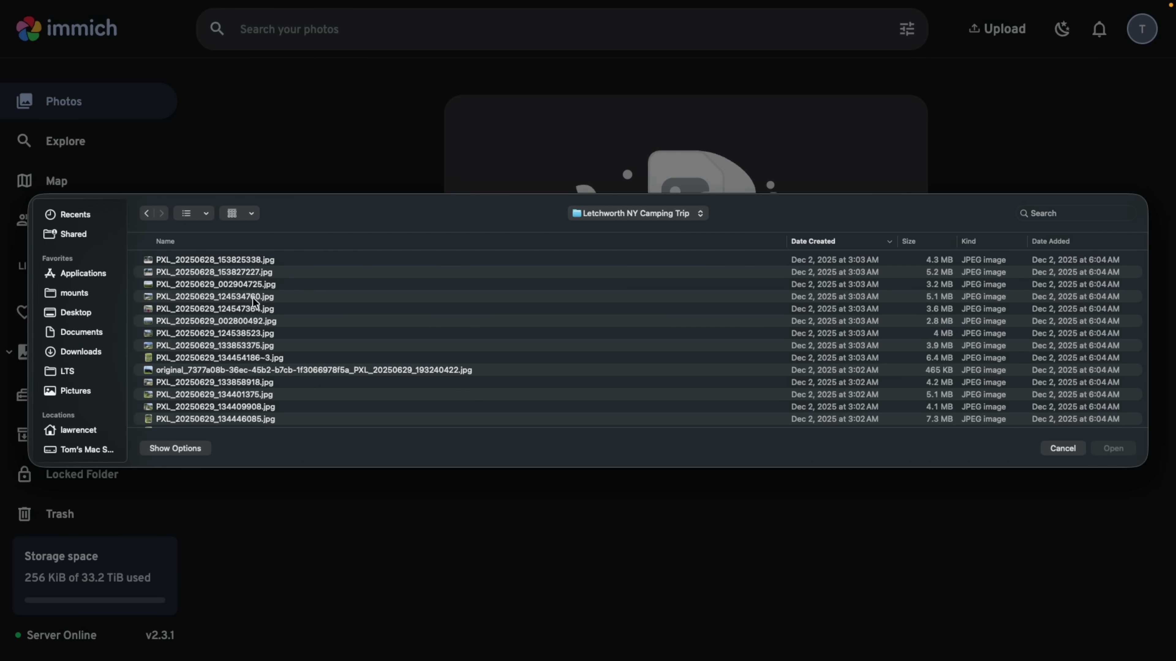
{"action": "key", "text": "super+a"}
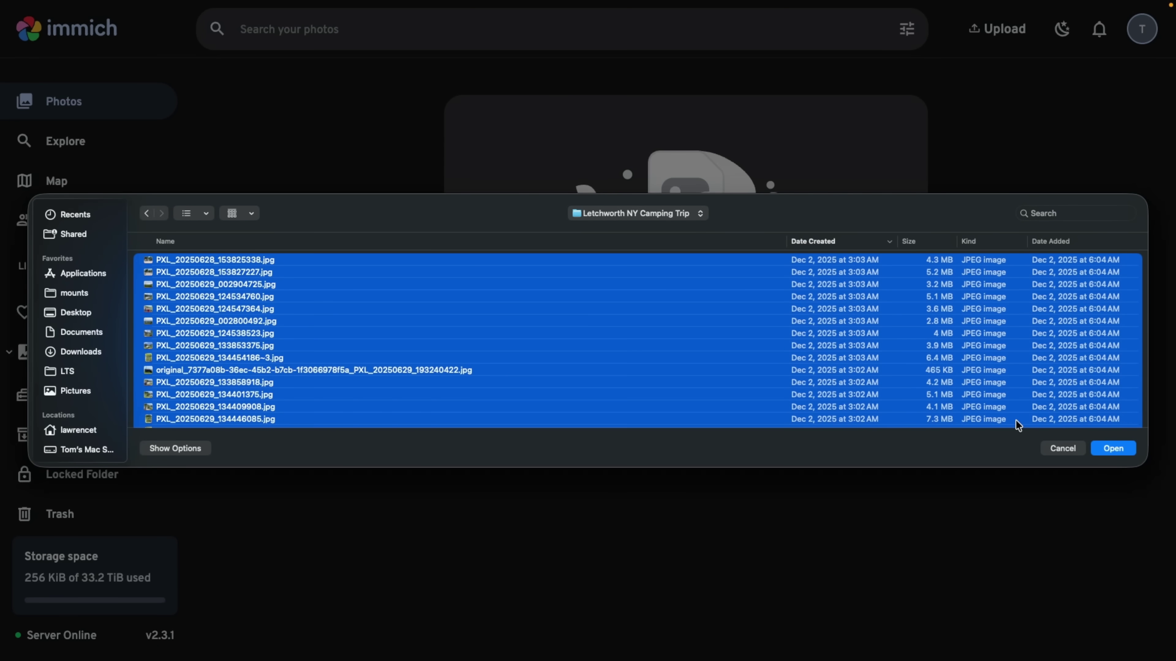
{"action": "left_click", "coordinate": [1112, 448]}
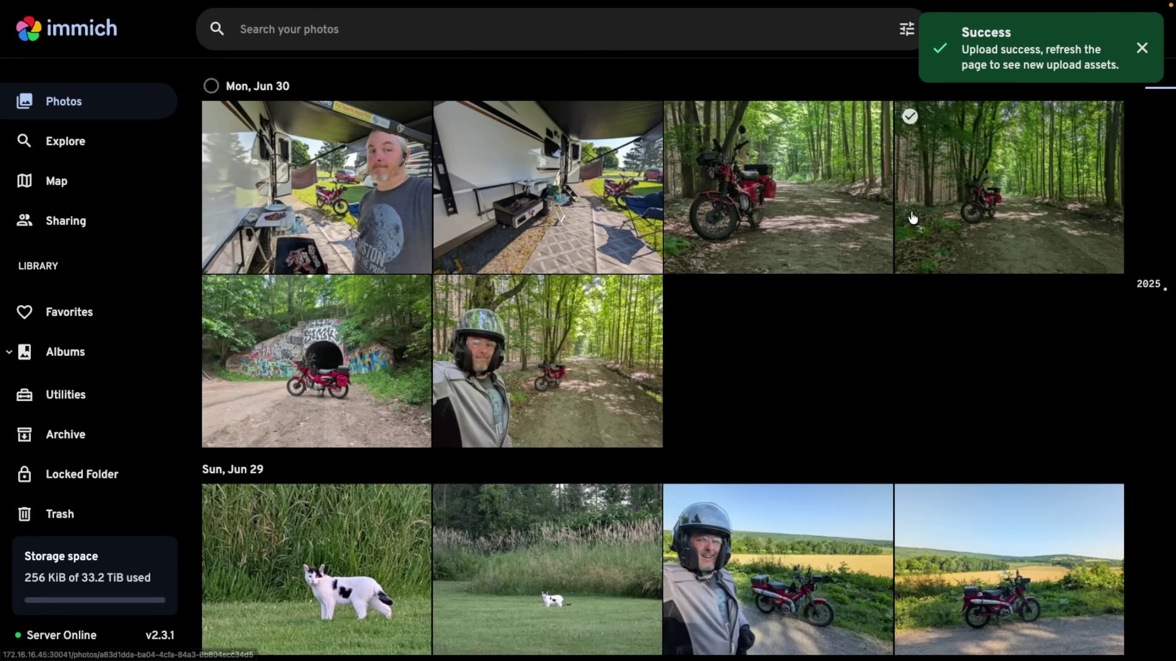
- Open the job status page in the administration area and check the thumbnail, metadata and smart search jobs for the uploaded photos
{"action": "left_click", "coordinate": [1138, 38]}
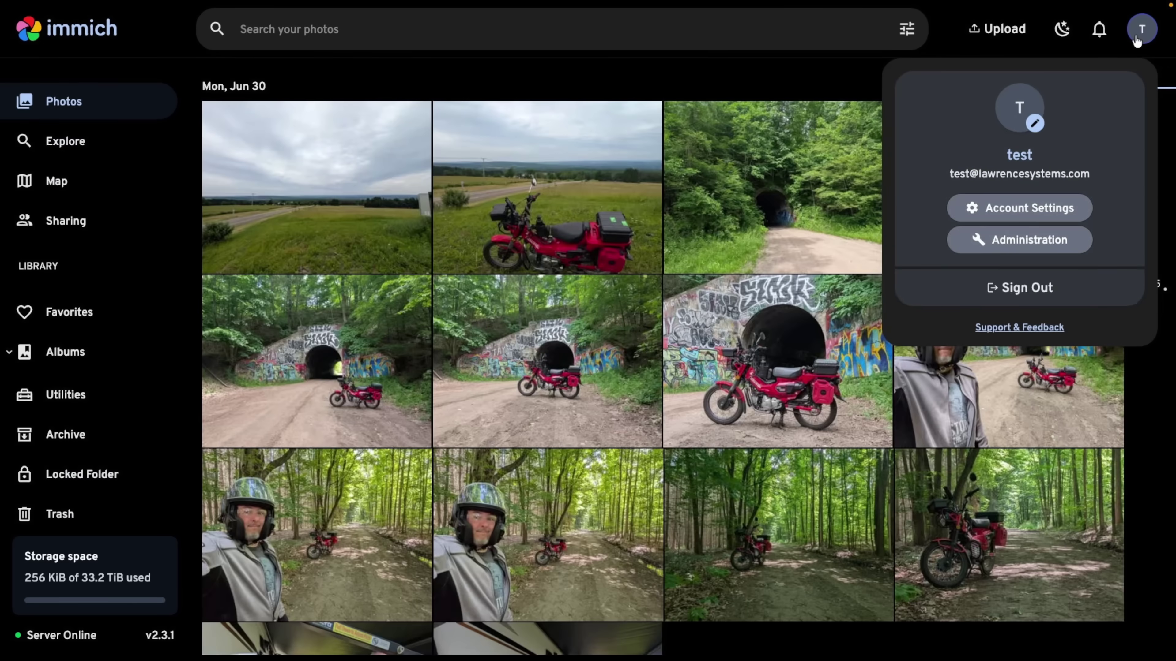
{"action": "left_click", "coordinate": [1038, 248]}
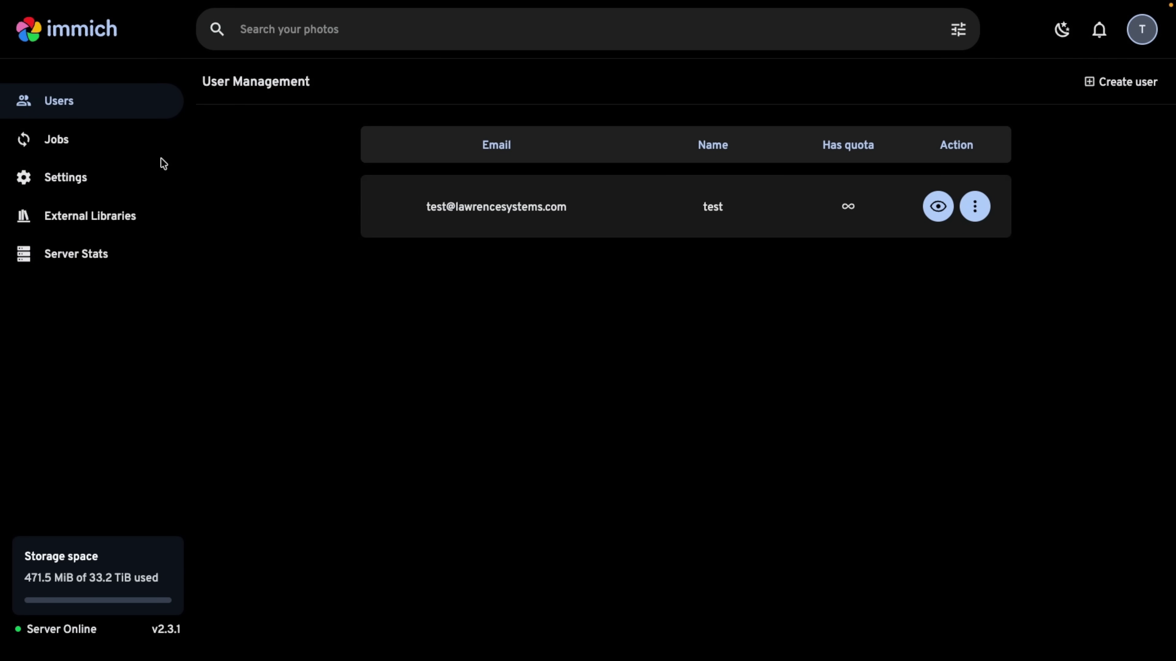
{"action": "left_click", "coordinate": [115, 142]}
{"action": "scroll", "coordinate": [793, 260], "scroll_direction": "down", "scroll_amount": 3}
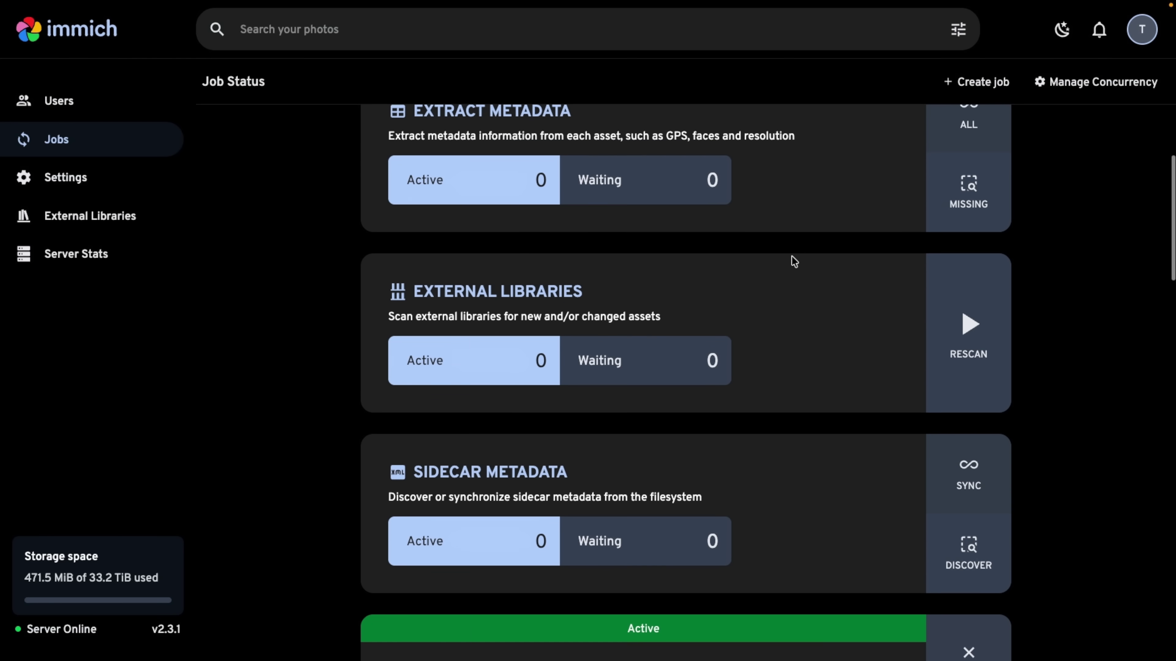
{"action": "scroll", "coordinate": [792, 258], "scroll_direction": "down", "scroll_amount": 10}
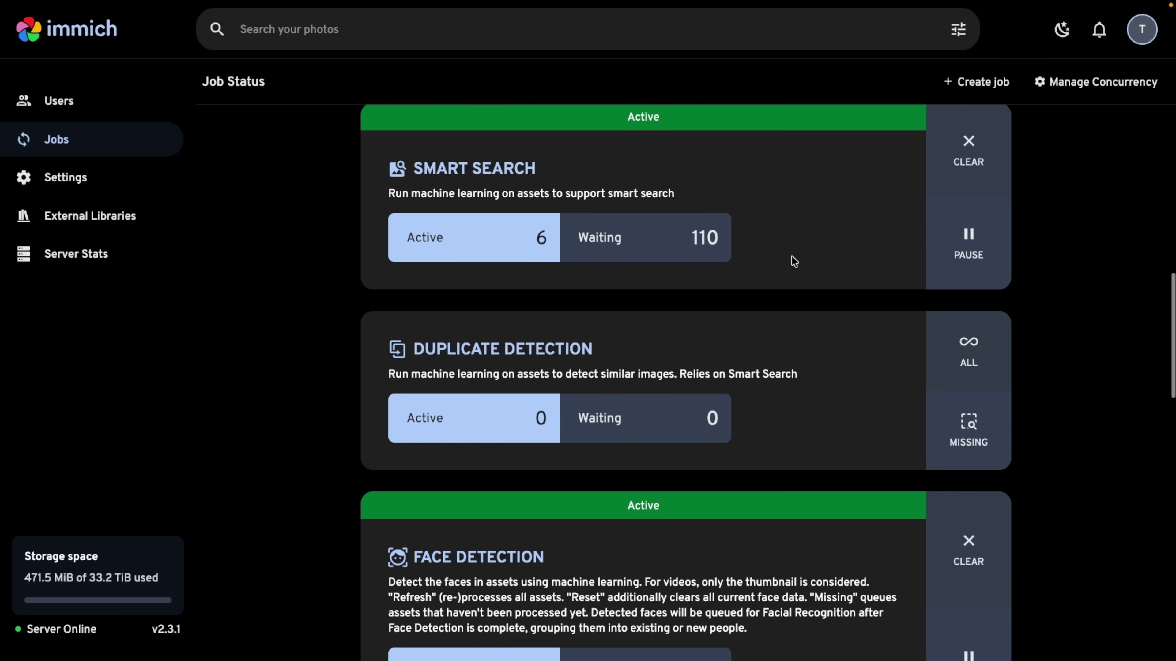
{"action": "scroll", "coordinate": [795, 262], "scroll_direction": "up", "scroll_amount": 1}
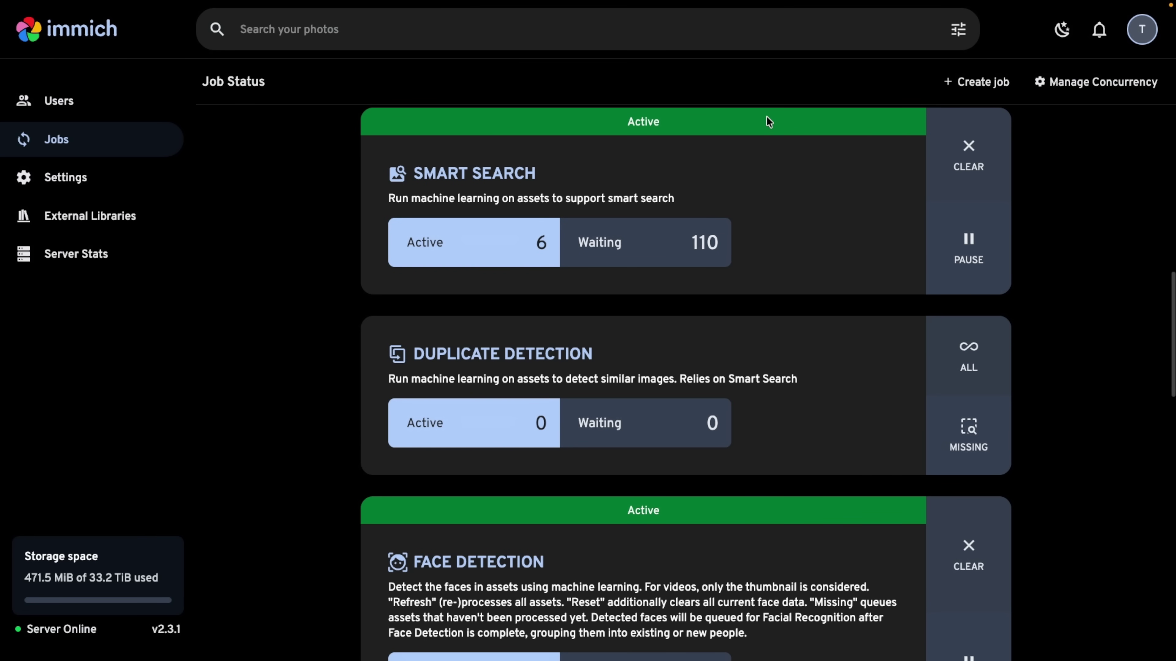
{"action": "scroll", "coordinate": [777, 252], "scroll_direction": "up", "scroll_amount": 10}
{"action": "scroll", "coordinate": [778, 252], "scroll_direction": "up", "scroll_amount": 2}
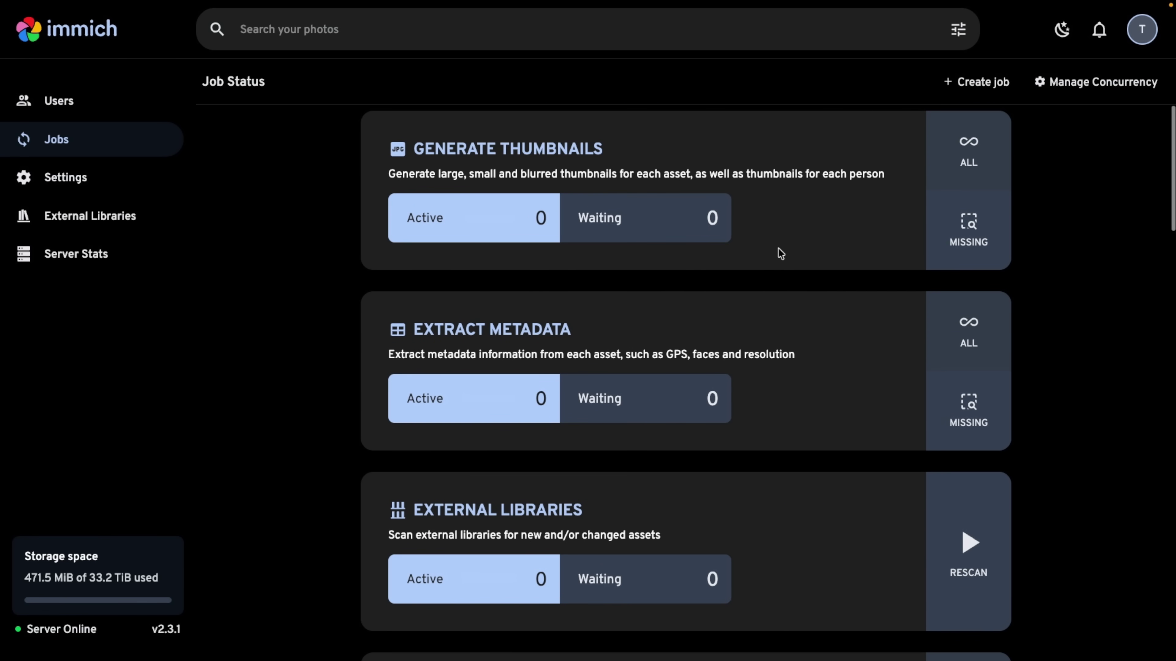
- Examine the progress of the smart search, duplicate detection, face detection, facial recognition and OCR jobs
{"action": "scroll", "coordinate": [780, 253], "scroll_direction": "down", "scroll_amount": 13}
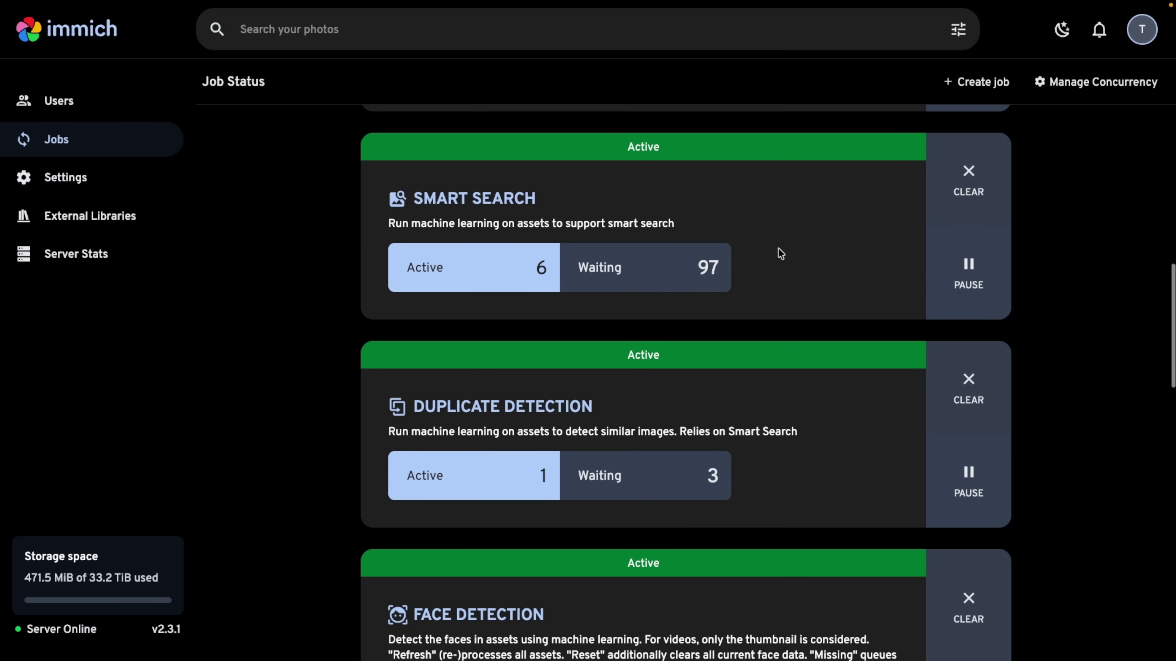
{"action": "scroll", "coordinate": [781, 254], "scroll_direction": "down", "scroll_amount": 1}
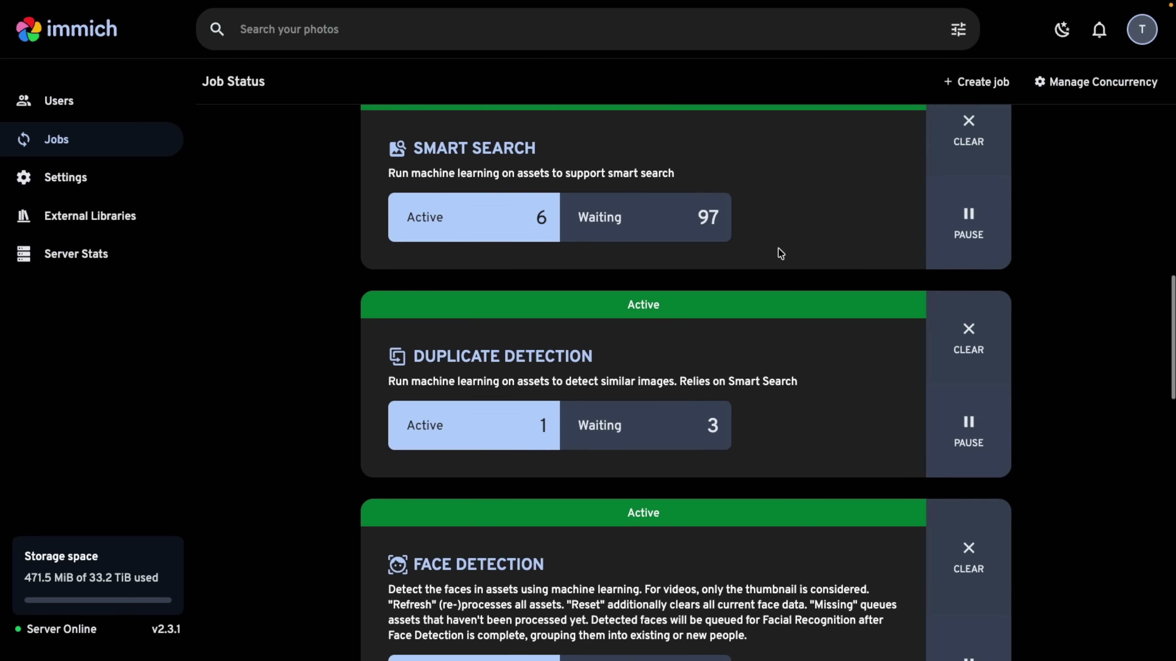
{"action": "scroll", "coordinate": [807, 250], "scroll_direction": "down", "scroll_amount": 5}
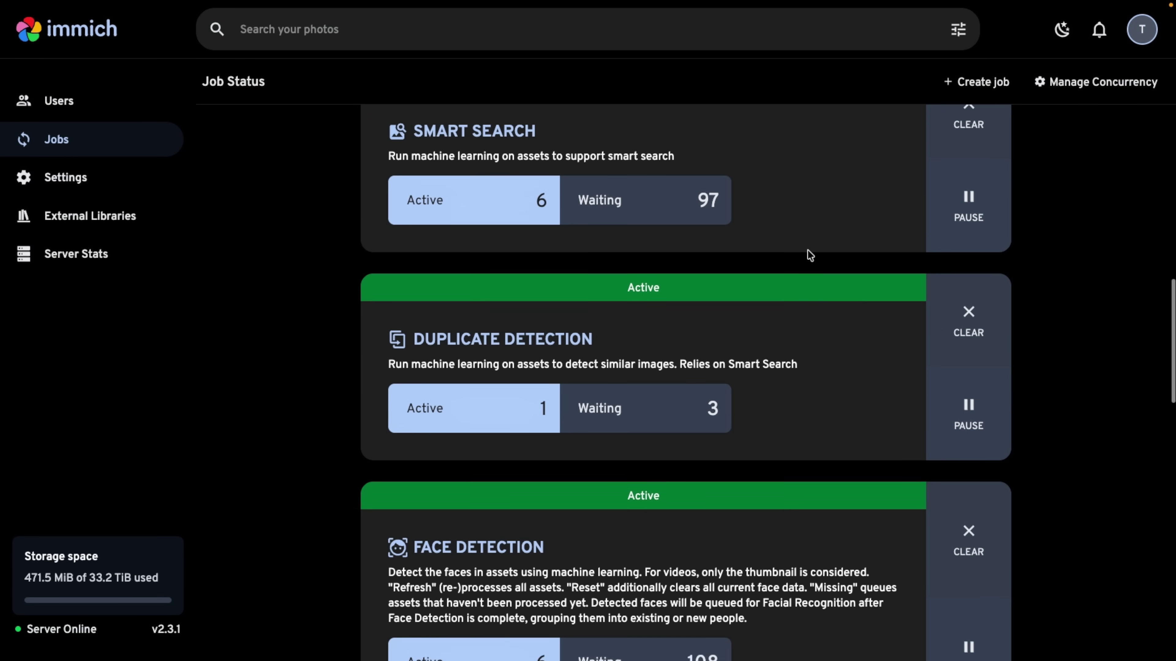
{"action": "scroll", "coordinate": [807, 250], "scroll_direction": "down", "scroll_amount": 7}
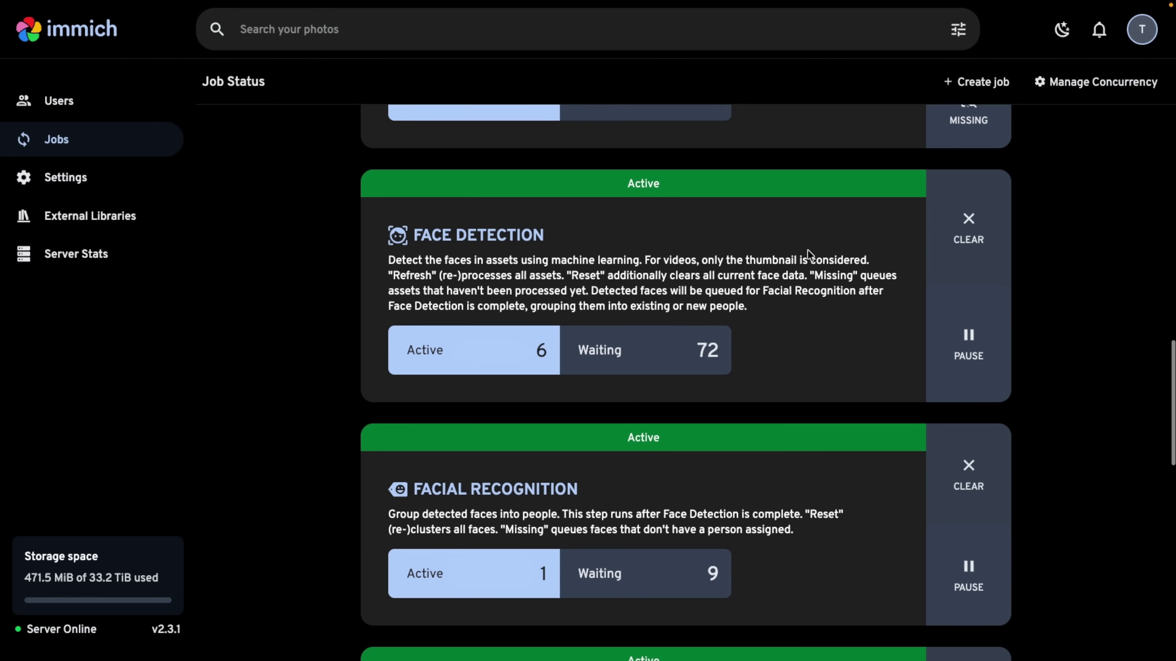
{"action": "scroll", "coordinate": [808, 250], "scroll_direction": "down", "scroll_amount": 5}
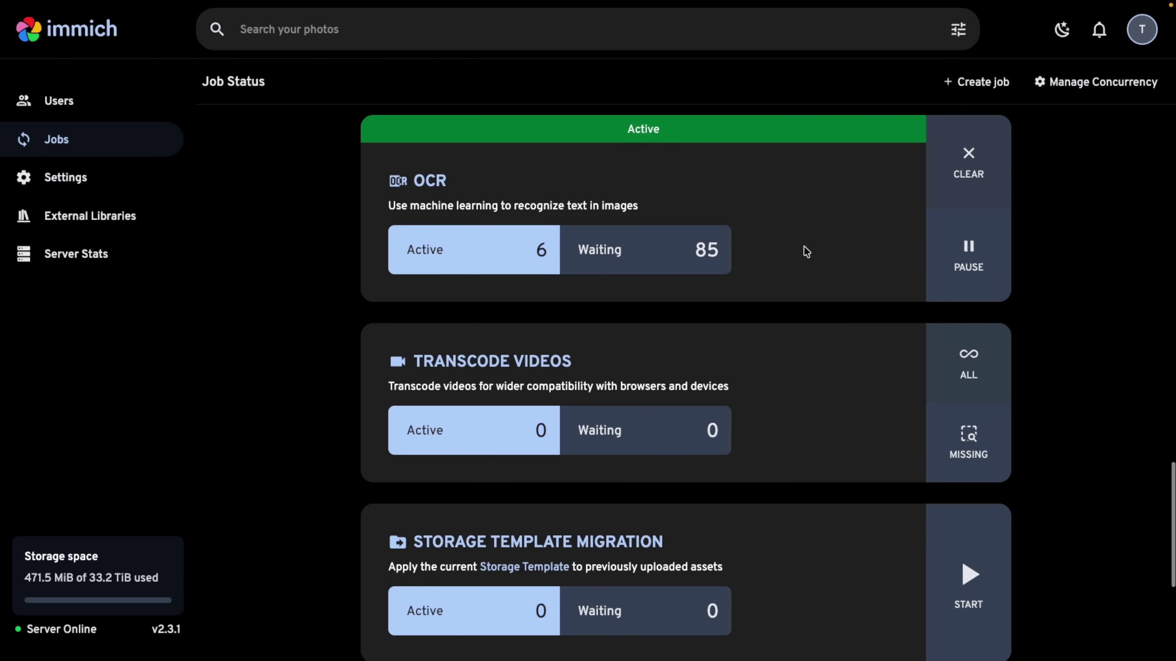
- Recheck the machine learning job queues as they process, from duplicate detection through OCR to the migration jobs
{"action": "scroll", "coordinate": [807, 251], "scroll_direction": "up", "scroll_amount": 7}
{"action": "scroll", "coordinate": [806, 252], "scroll_direction": "down", "scroll_amount": 6}
{"action": "scroll", "coordinate": [806, 251], "scroll_direction": "up", "scroll_amount": 8}
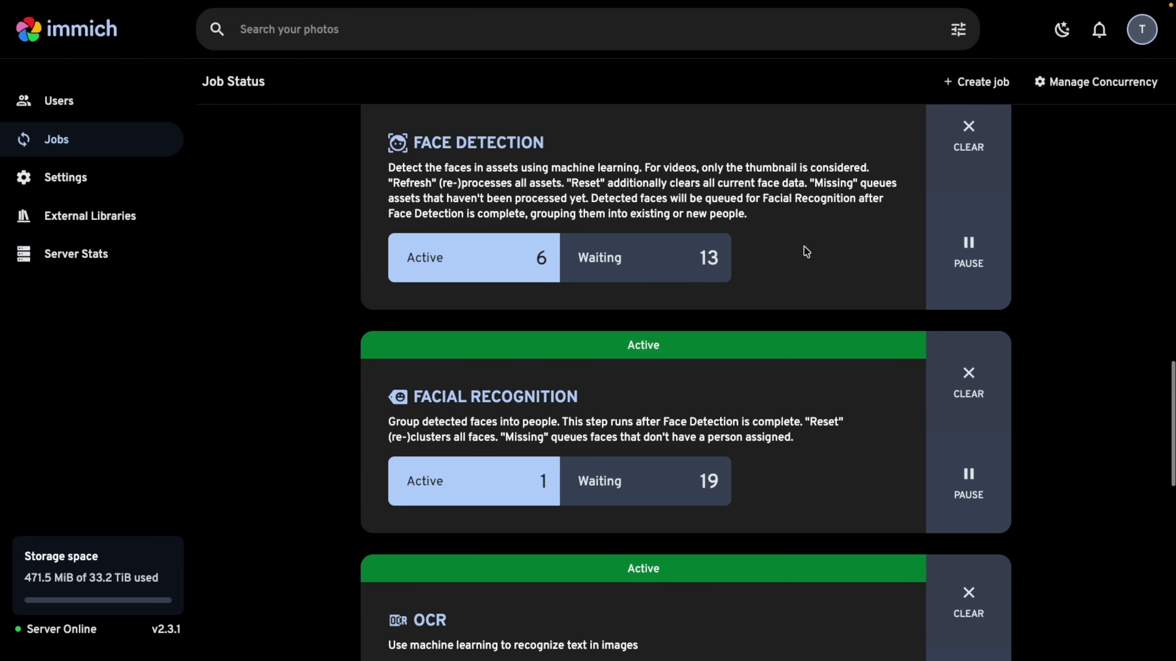
{"action": "scroll", "coordinate": [806, 251], "scroll_direction": "up", "scroll_amount": 4}
{"action": "scroll", "coordinate": [807, 252], "scroll_direction": "up", "scroll_amount": 6}
{"action": "scroll", "coordinate": [807, 252], "scroll_direction": "down", "scroll_amount": 6}
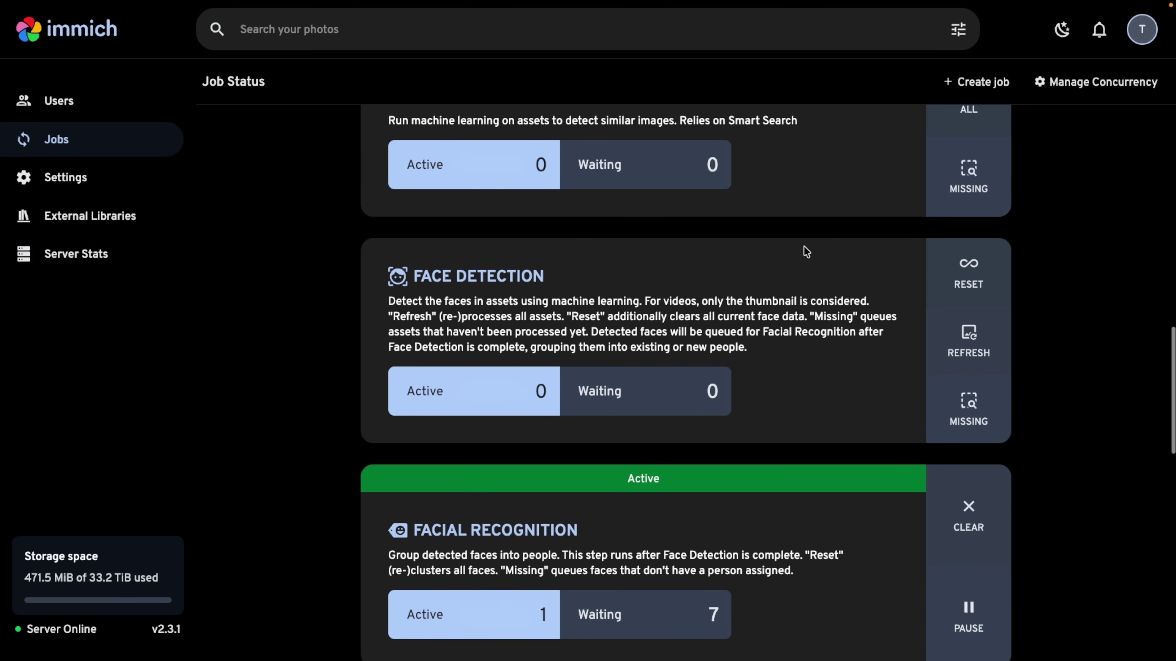
{"action": "scroll", "coordinate": [807, 251], "scroll_direction": "down", "scroll_amount": 8}
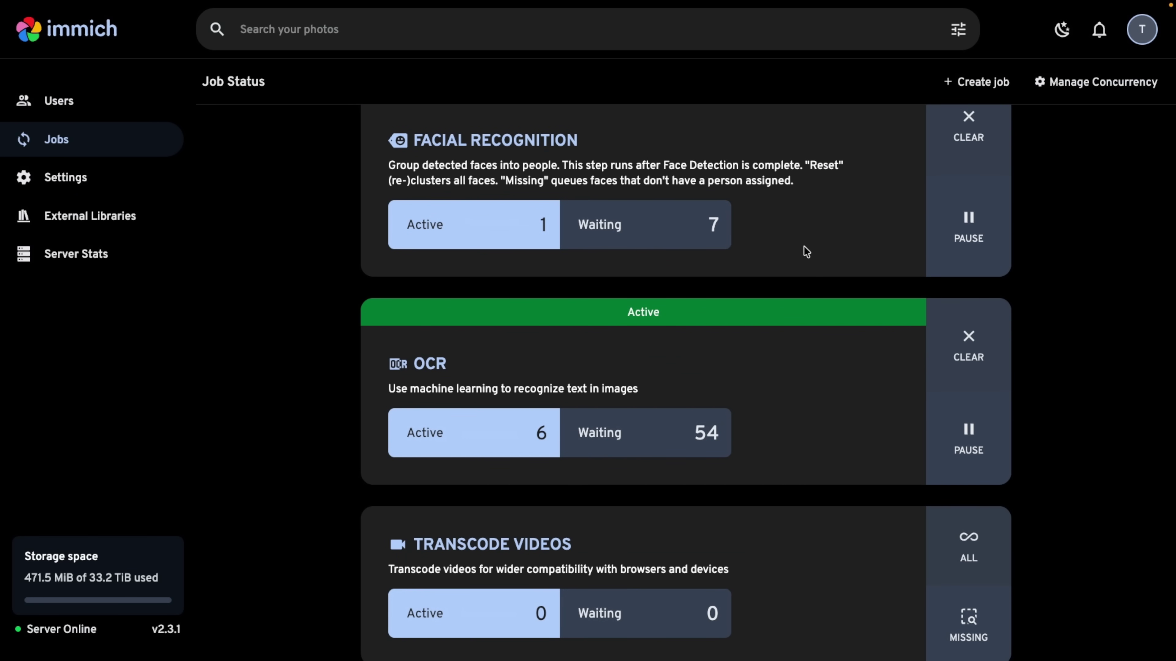
{"action": "scroll", "coordinate": [806, 252], "scroll_direction": "down", "scroll_amount": 3}
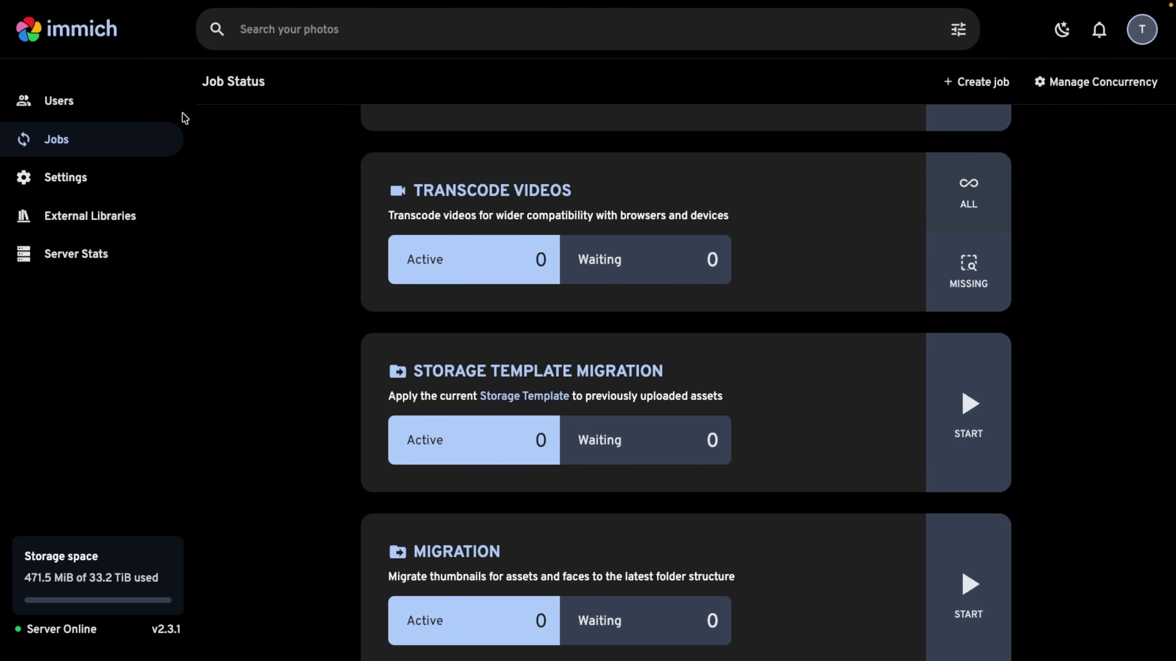
- Return to the photo timeline and look through the uploaded photos down to June 2025
{"action": "left_click", "coordinate": [55, 30]}
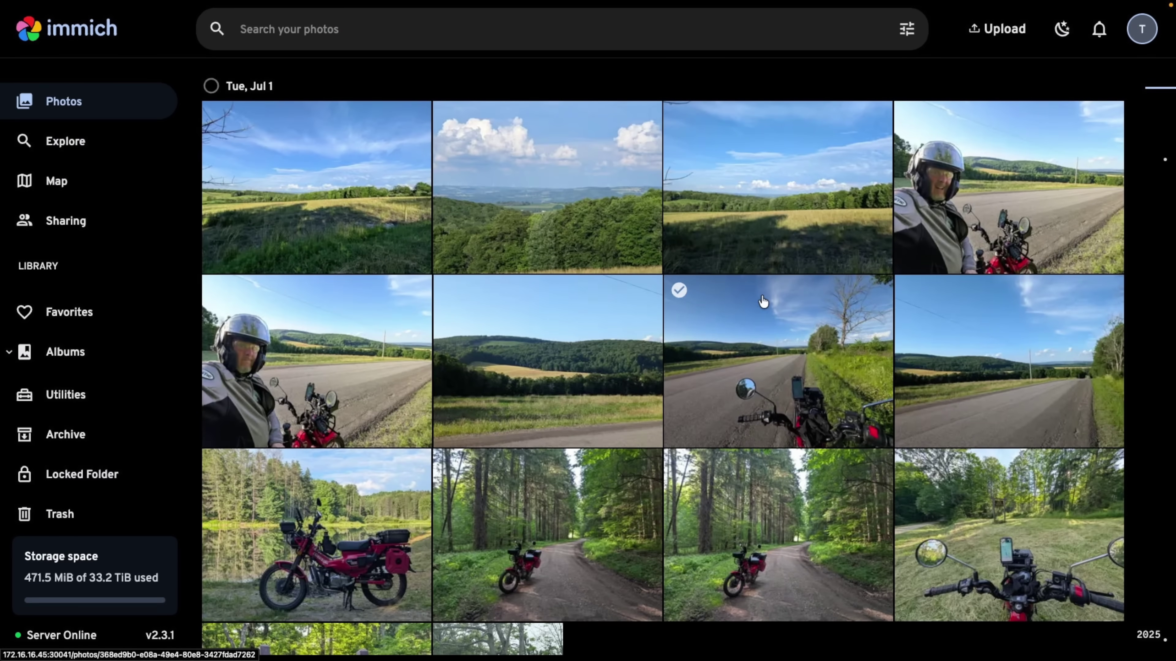
{"action": "scroll", "coordinate": [763, 301], "scroll_direction": "down", "scroll_amount": 20}
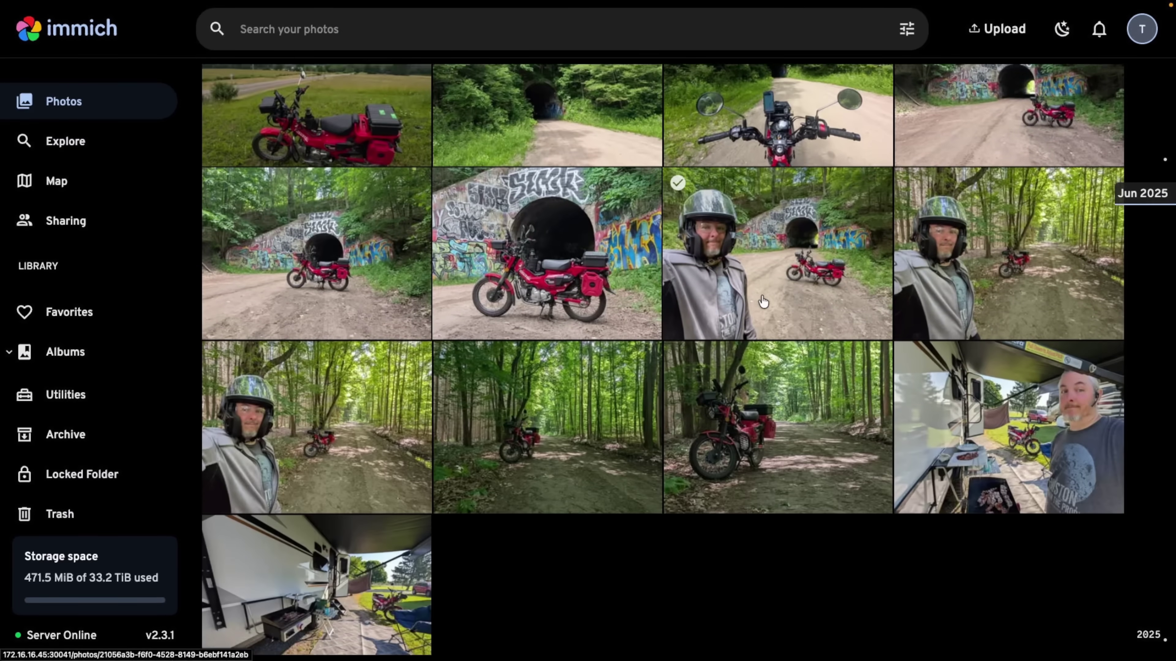
{"action": "scroll", "coordinate": [762, 301], "scroll_direction": "down", "scroll_amount": 2}
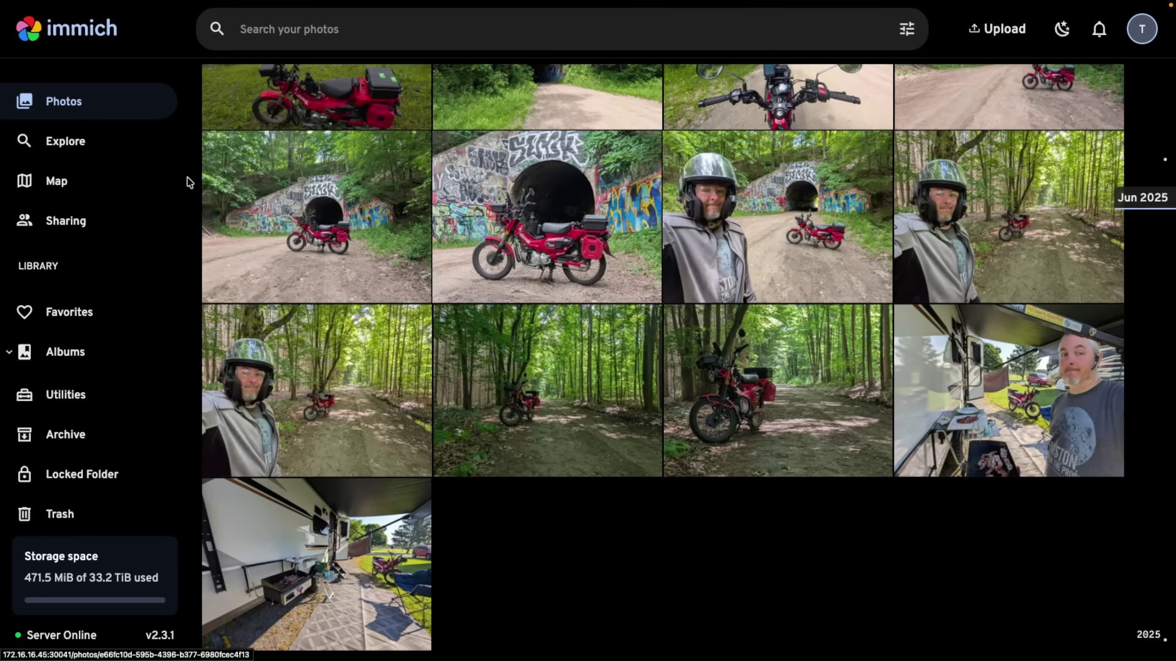
- Explore the library by people and places, view the photos taken in Canaseraga, and return to the overview
{"action": "left_click", "coordinate": [89, 143]}
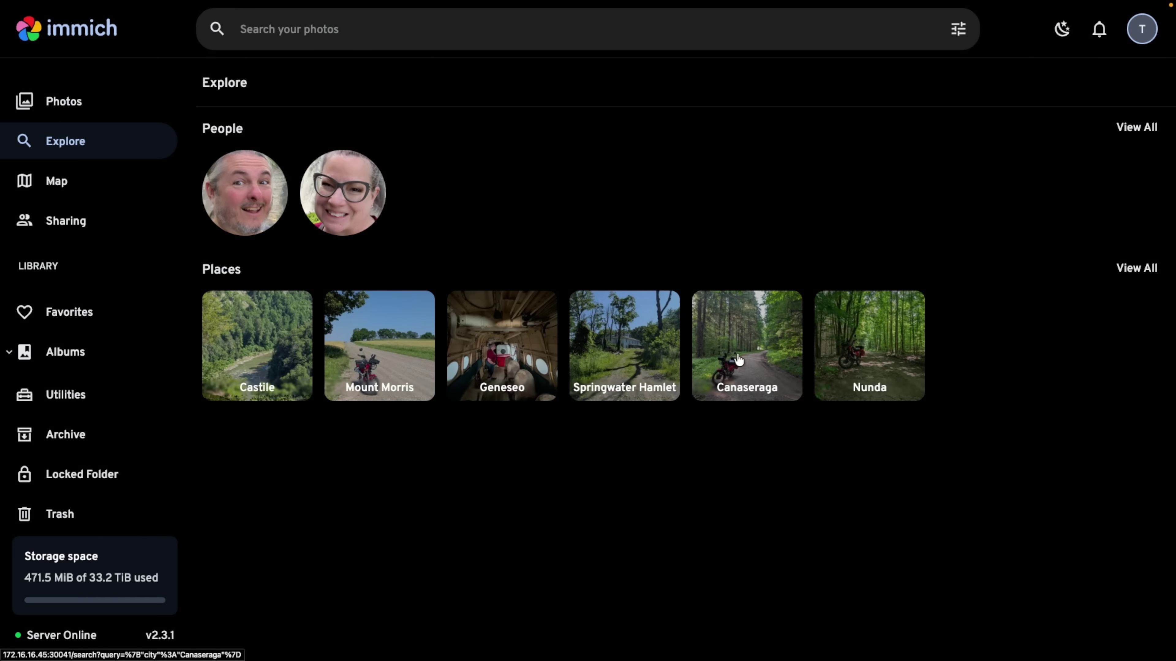
{"action": "left_click", "coordinate": [765, 354]}
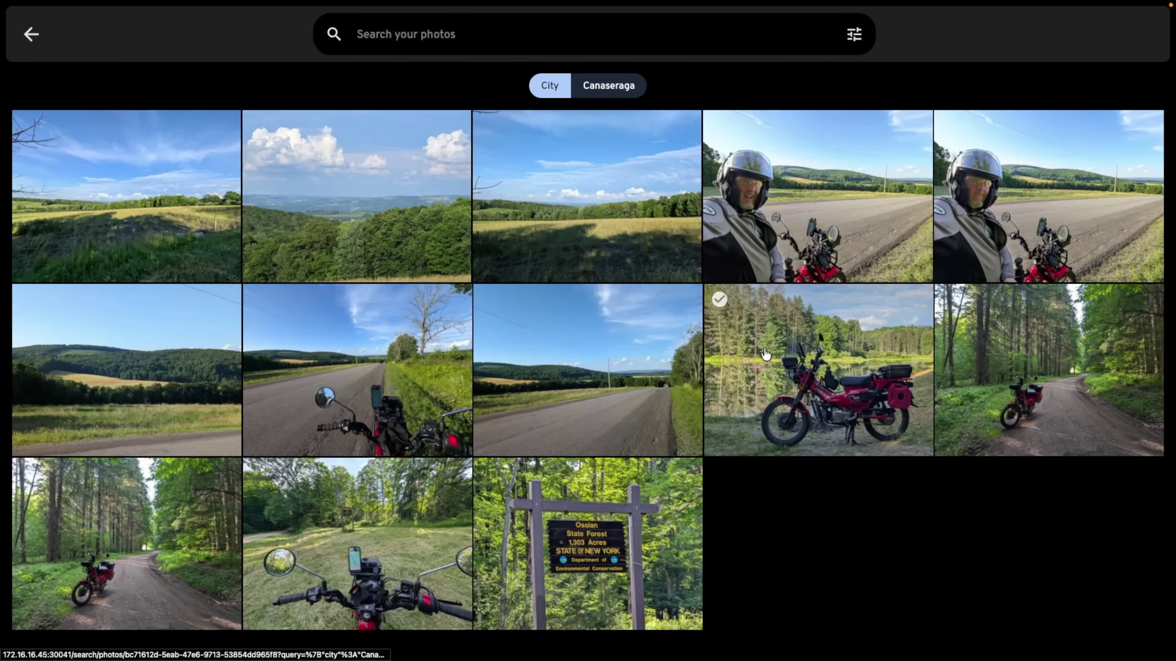
{"action": "left_click", "coordinate": [25, 45]}
- Open the photo map and examine the photo clusters in western New York around Geneseo and Dansville
{"action": "left_click", "coordinate": [123, 186]}
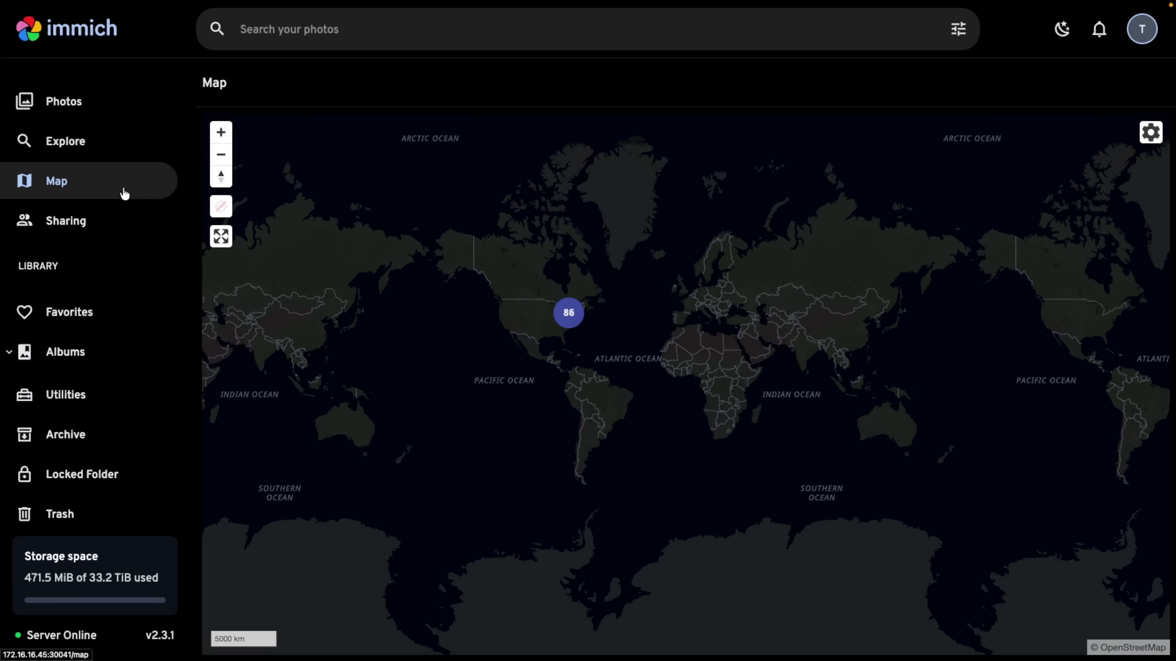
{"action": "scroll", "coordinate": [596, 341], "scroll_direction": "up", "scroll_amount": 5}
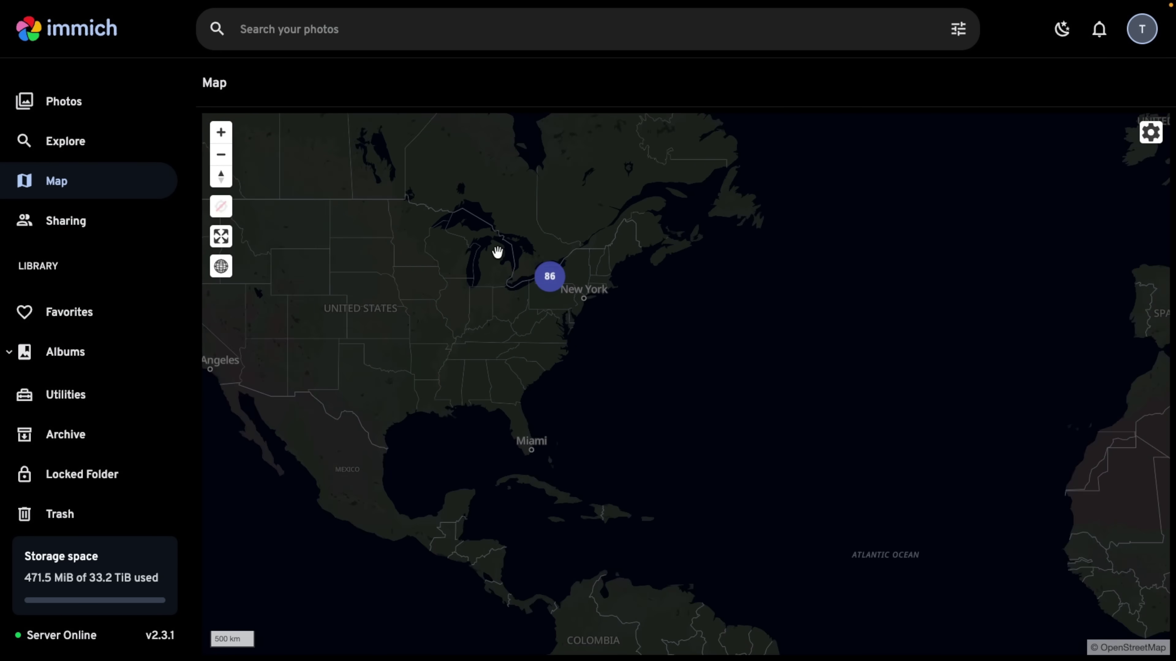
{"action": "scroll", "coordinate": [613, 289], "scroll_direction": "up", "scroll_amount": 2}
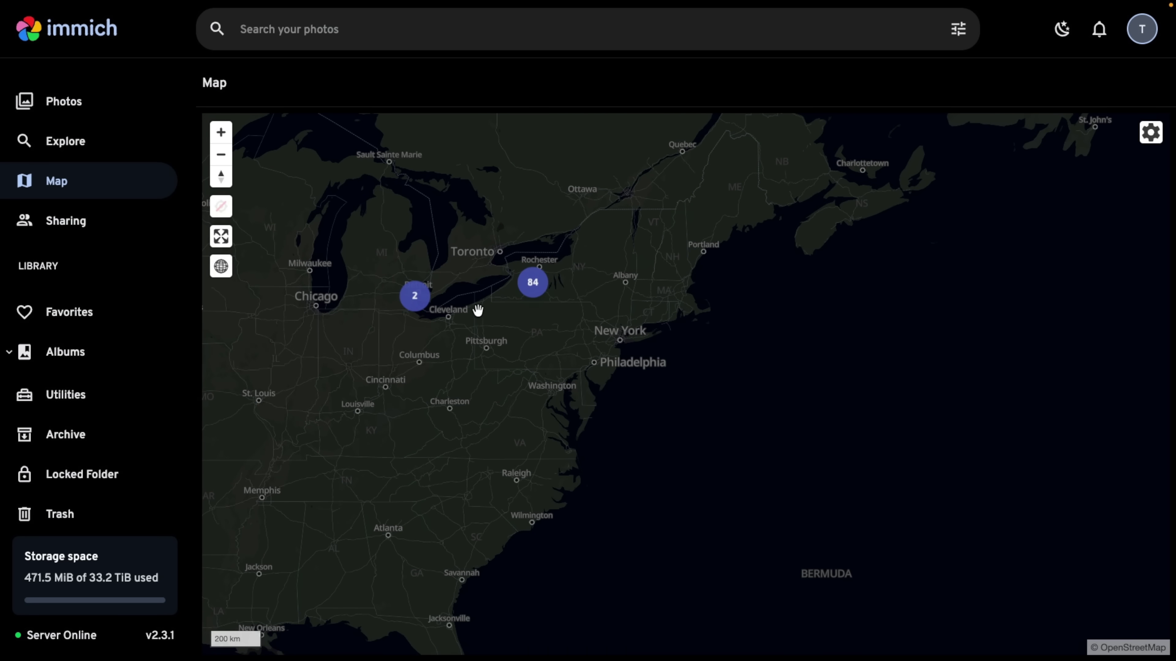
{"action": "scroll", "coordinate": [543, 285], "scroll_direction": "up", "scroll_amount": 3}
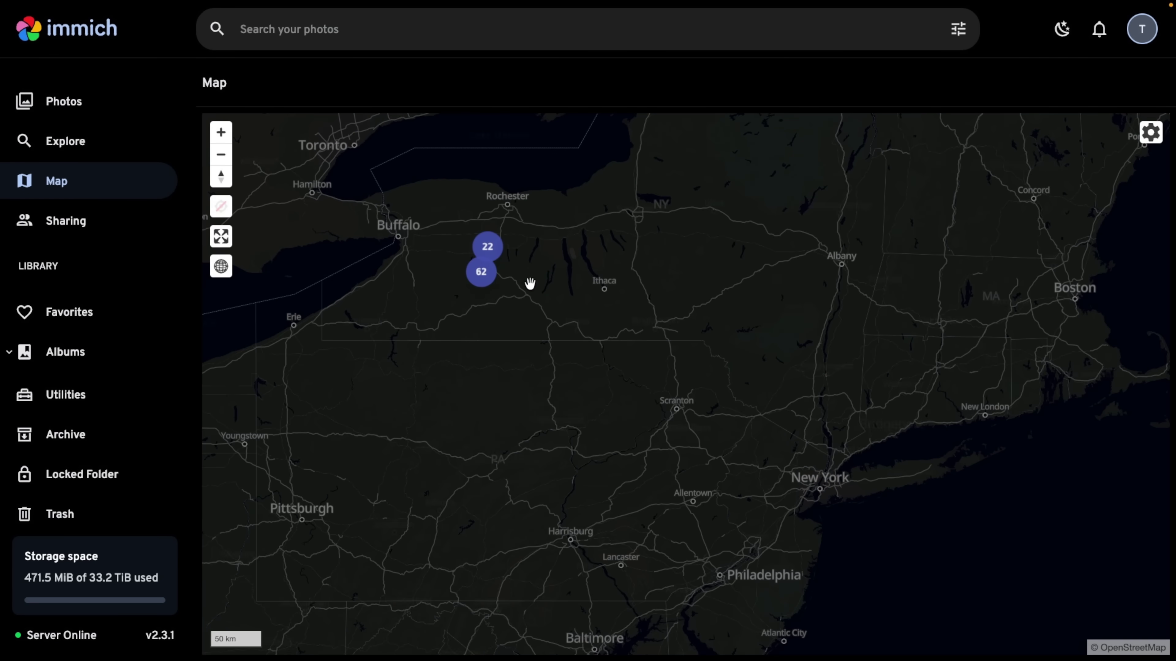
{"action": "scroll", "coordinate": [538, 260], "scroll_direction": "up", "scroll_amount": 4}
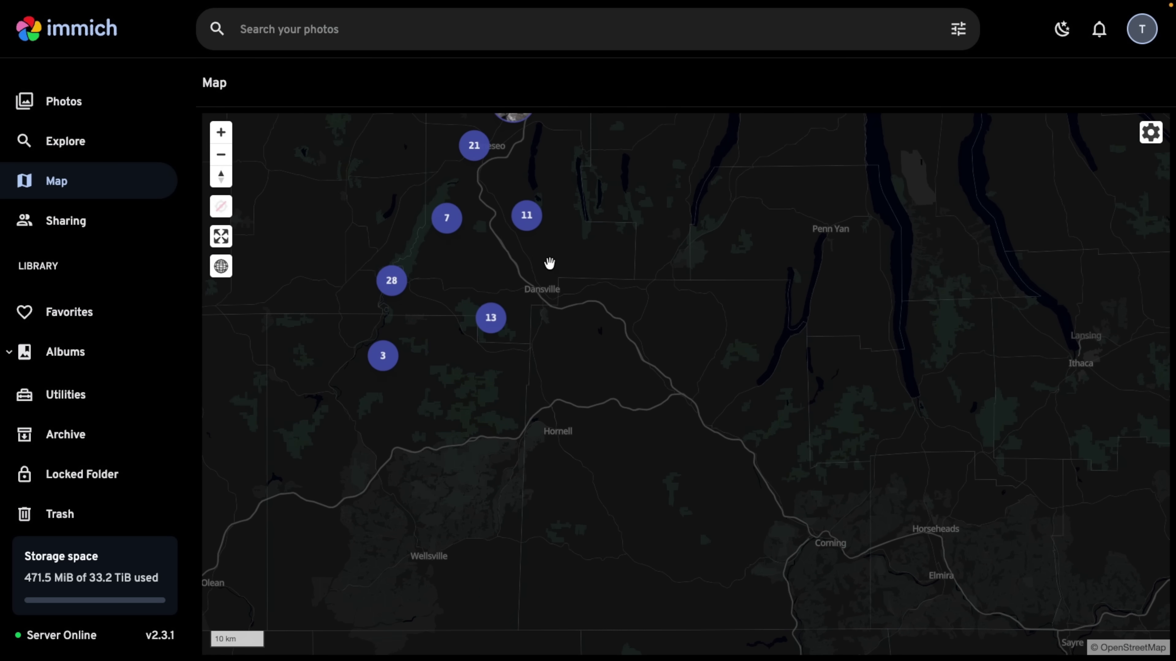
{"action": "left_click_drag", "start_coordinate": [504, 272], "coordinate": [556, 365]}
{"action": "scroll", "coordinate": [557, 294], "scroll_direction": "up", "scroll_amount": 2}
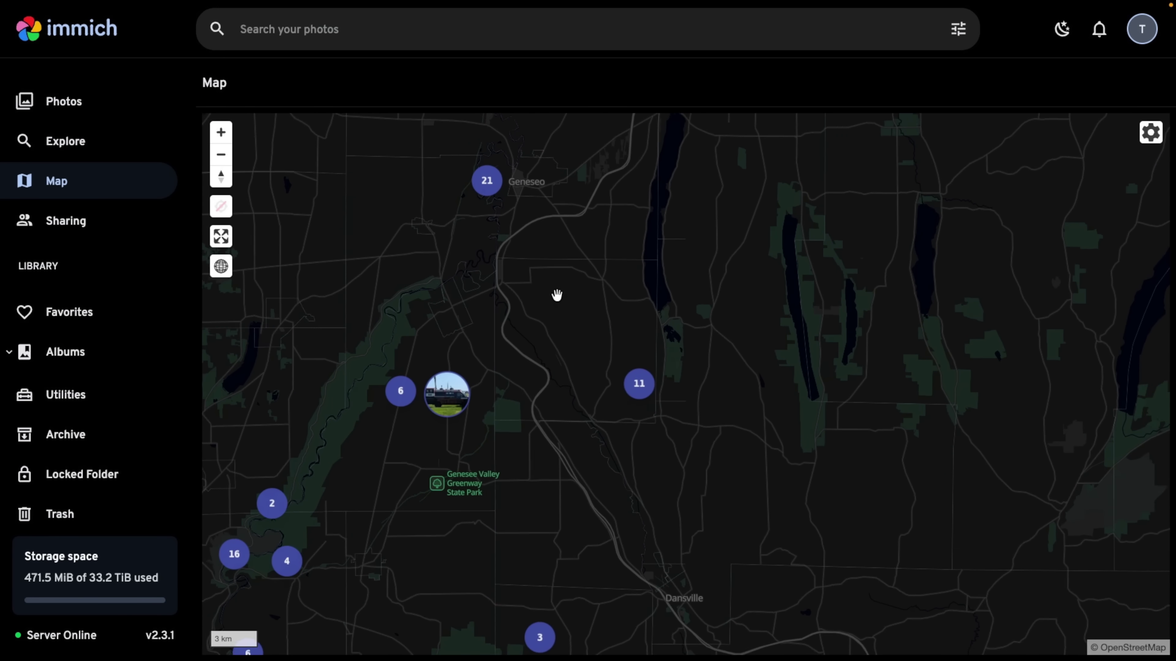
- Examine the photo map between Geneseo, Conesus Lake and Dansville, and open the 11-photo cluster just south of Conesus Lake
{"action": "left_click_drag", "start_coordinate": [532, 249], "coordinate": [572, 462]}
{"action": "scroll", "coordinate": [584, 434], "scroll_direction": "up", "scroll_amount": 2}
{"action": "scroll", "coordinate": [584, 434], "scroll_direction": "up", "scroll_amount": 3}
{"action": "left_click_drag", "start_coordinate": [617, 321], "coordinate": [575, 337]}
{"action": "left_click_drag", "start_coordinate": [651, 506], "coordinate": [617, 315]}
{"action": "left_click_drag", "start_coordinate": [640, 518], "coordinate": [632, 334]}
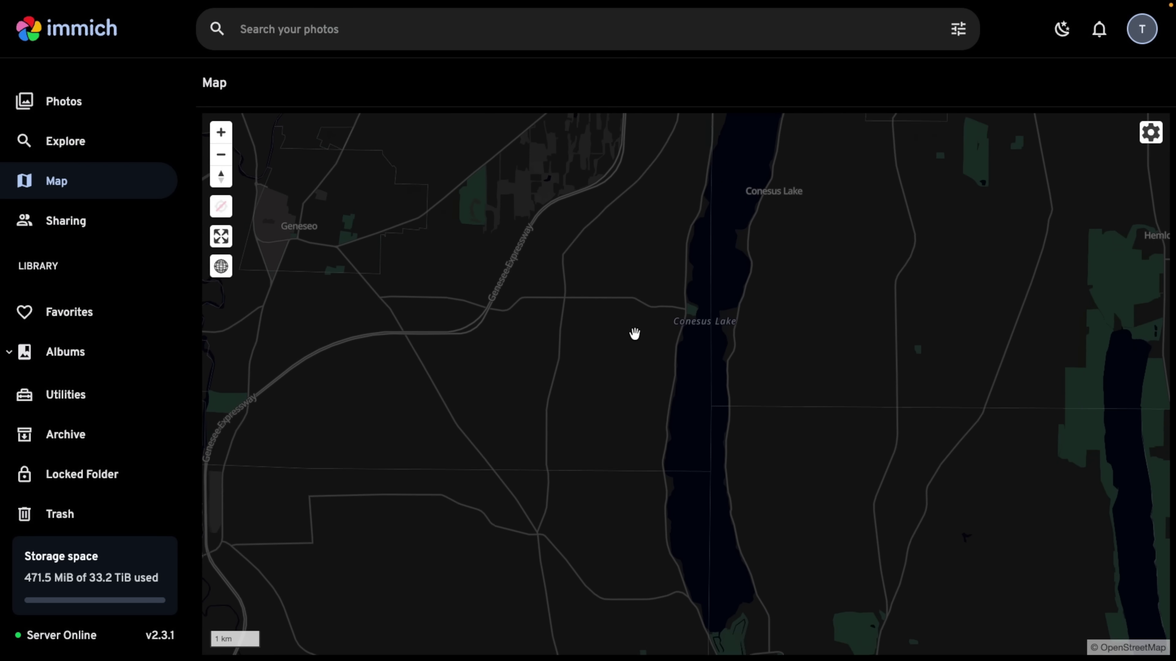
{"action": "scroll", "coordinate": [630, 500], "scroll_direction": "down", "scroll_amount": 5}
{"action": "left_click_drag", "start_coordinate": [630, 498], "coordinate": [622, 357]}
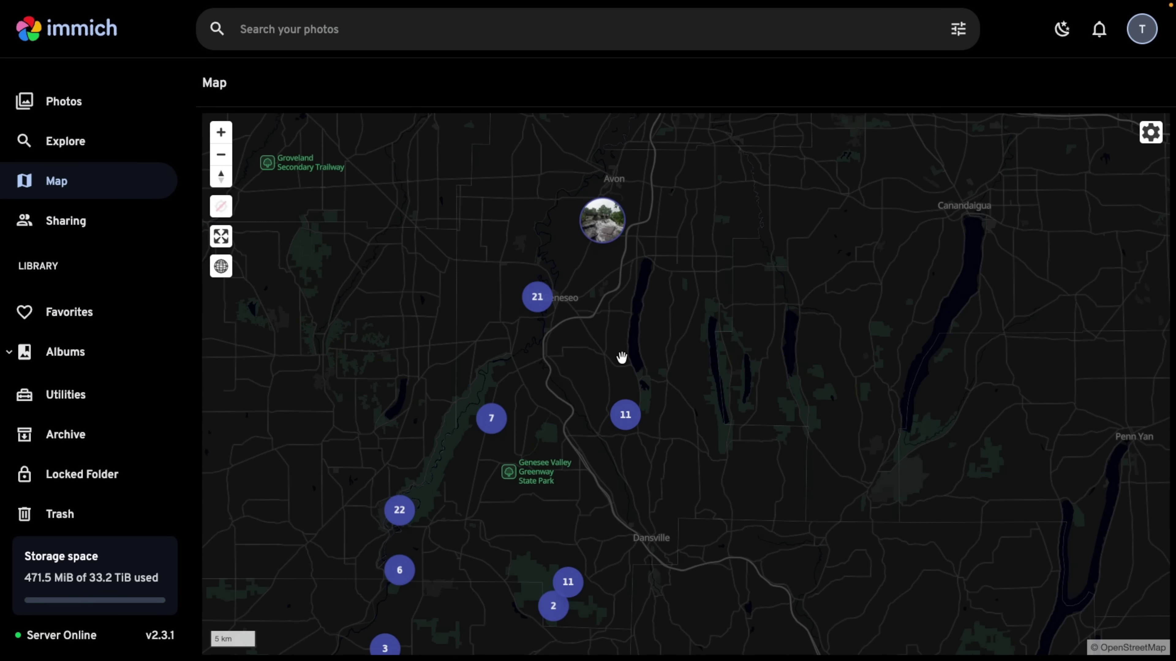
{"action": "scroll", "coordinate": [633, 419], "scroll_direction": "up", "scroll_amount": 2}
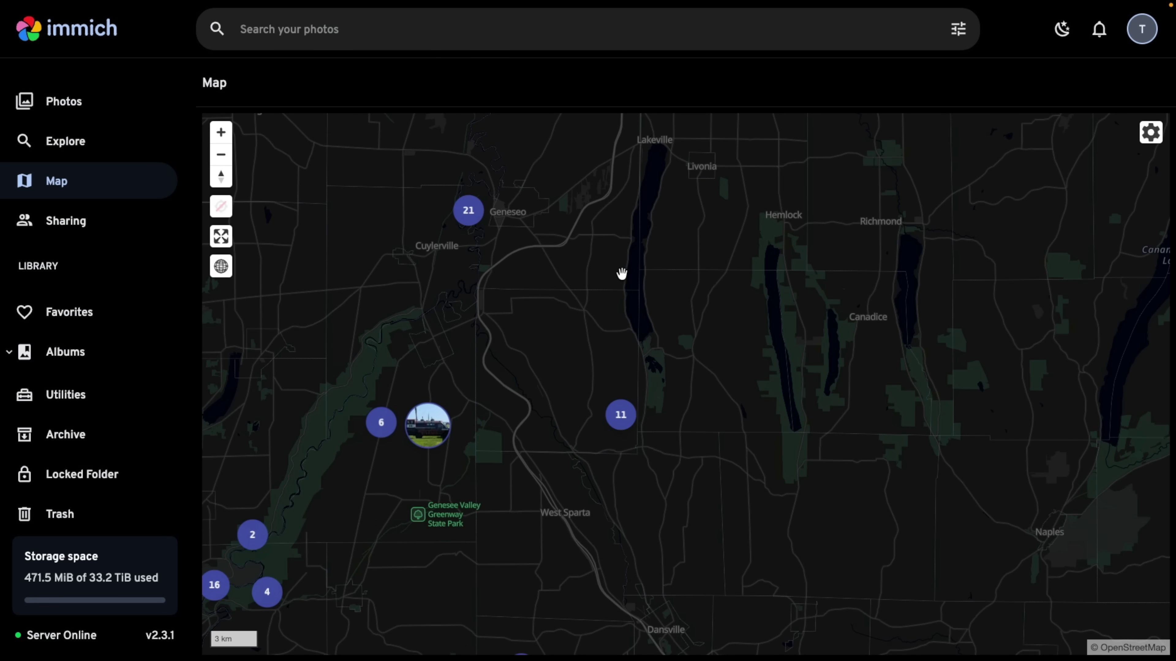
{"action": "left_click", "coordinate": [620, 414]}
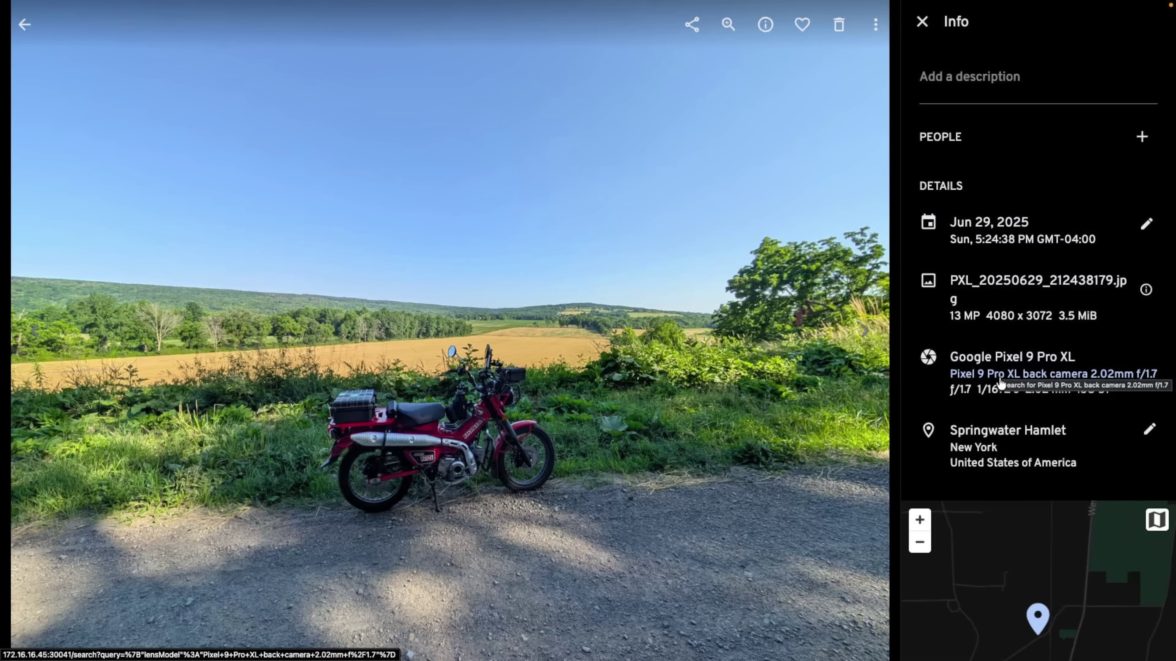
- Find all photos taken with the Pixel 9 Pro XL back camera 2.02mm f/1.7 lens, look through them, and return to the timeline
{"action": "left_click", "coordinate": [1092, 372]}
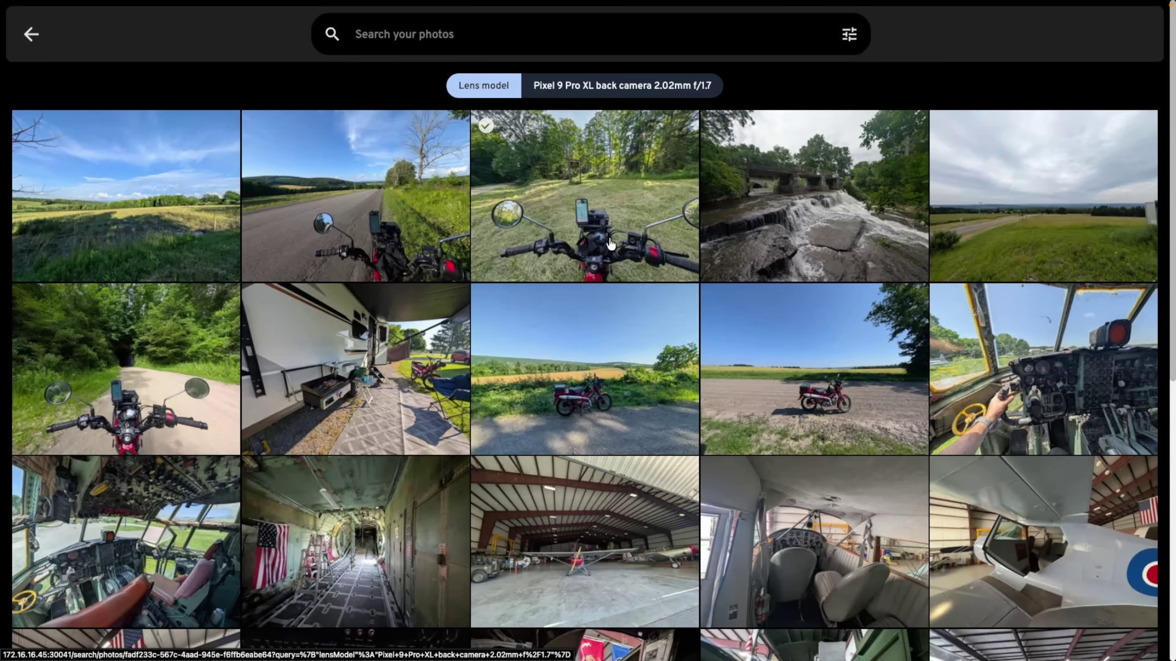
{"action": "scroll", "coordinate": [654, 308], "scroll_direction": "down", "scroll_amount": 8}
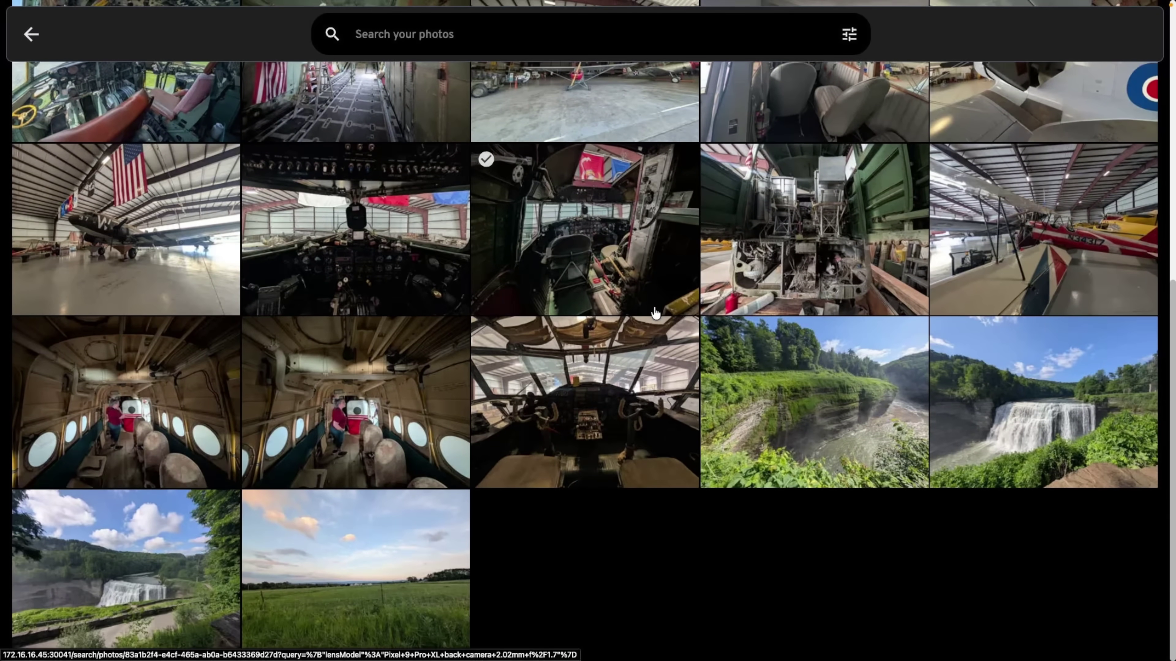
{"action": "scroll", "coordinate": [655, 313], "scroll_direction": "up", "scroll_amount": 8}
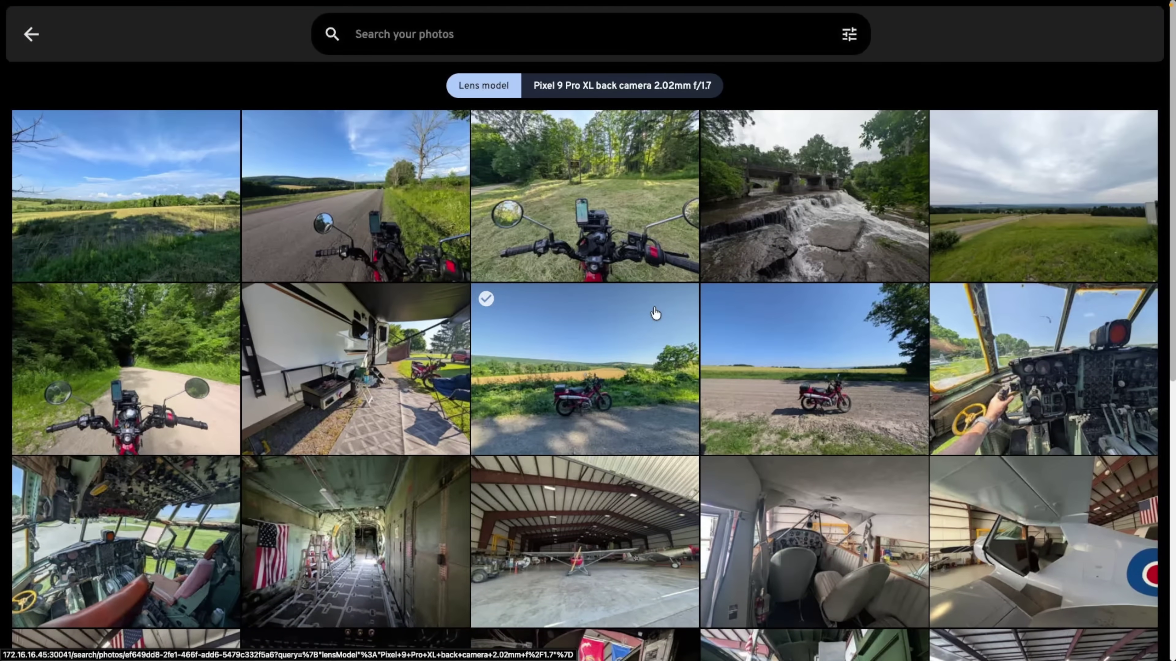
{"action": "key", "text": "Escape"}
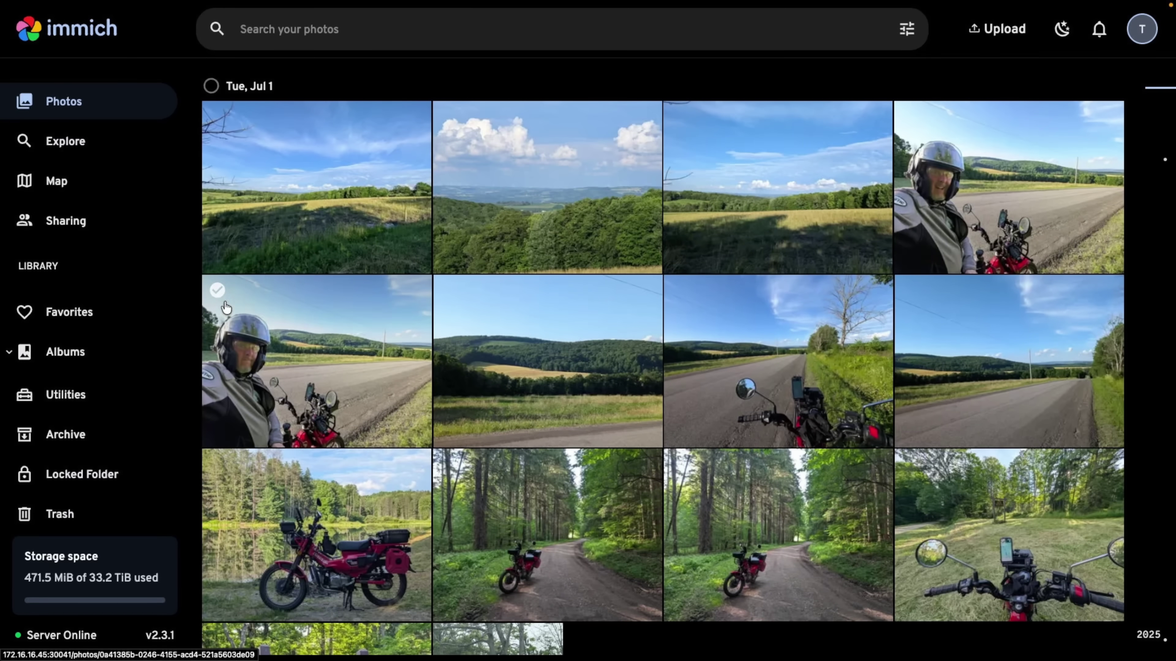
- Create a new empty album in the albums overview
{"action": "left_click", "coordinate": [116, 359]}
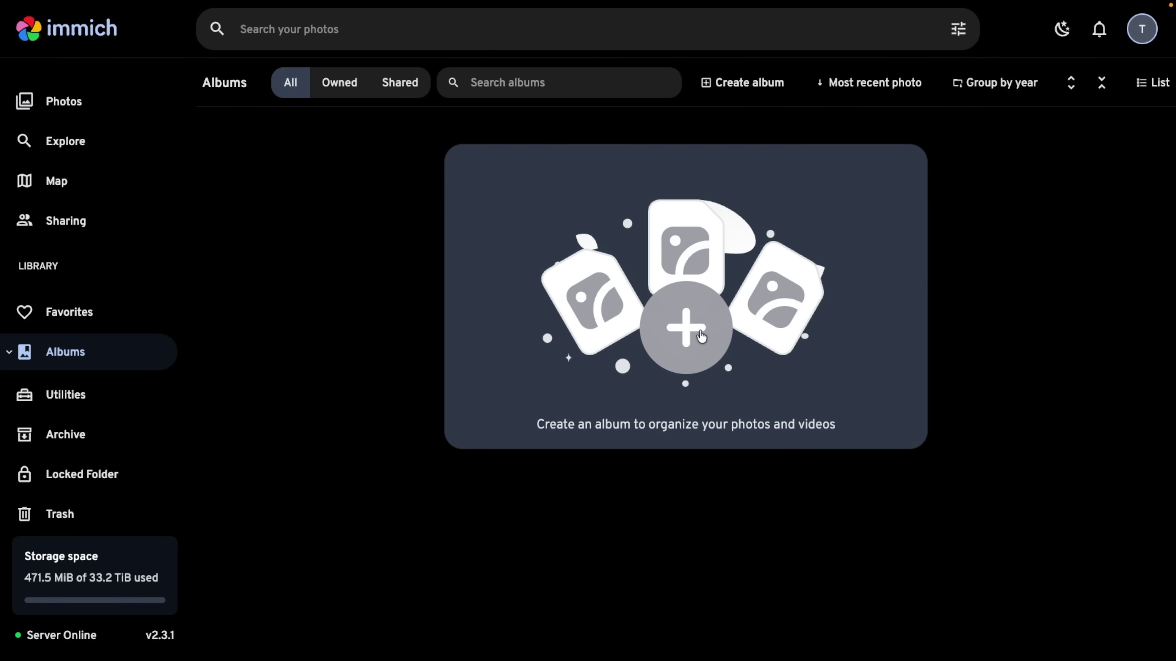
{"action": "left_click", "coordinate": [701, 337]}
{"action": "left_click", "coordinate": [631, 473]}
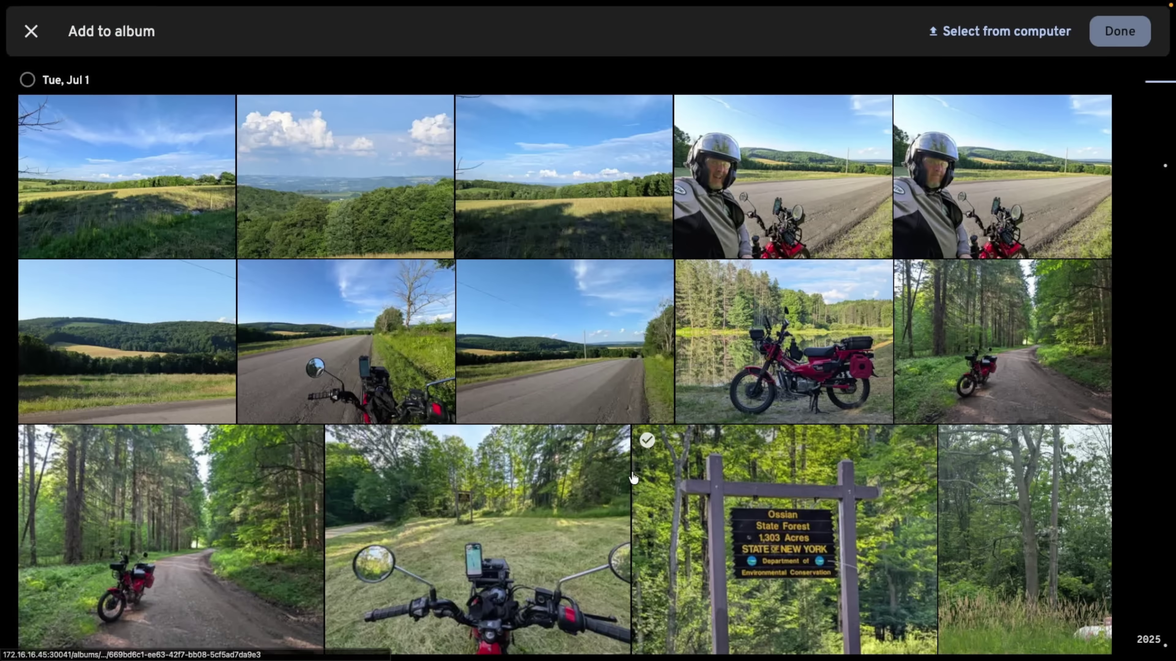
{"action": "scroll", "coordinate": [509, 331], "scroll_direction": "down", "scroll_amount": 20}
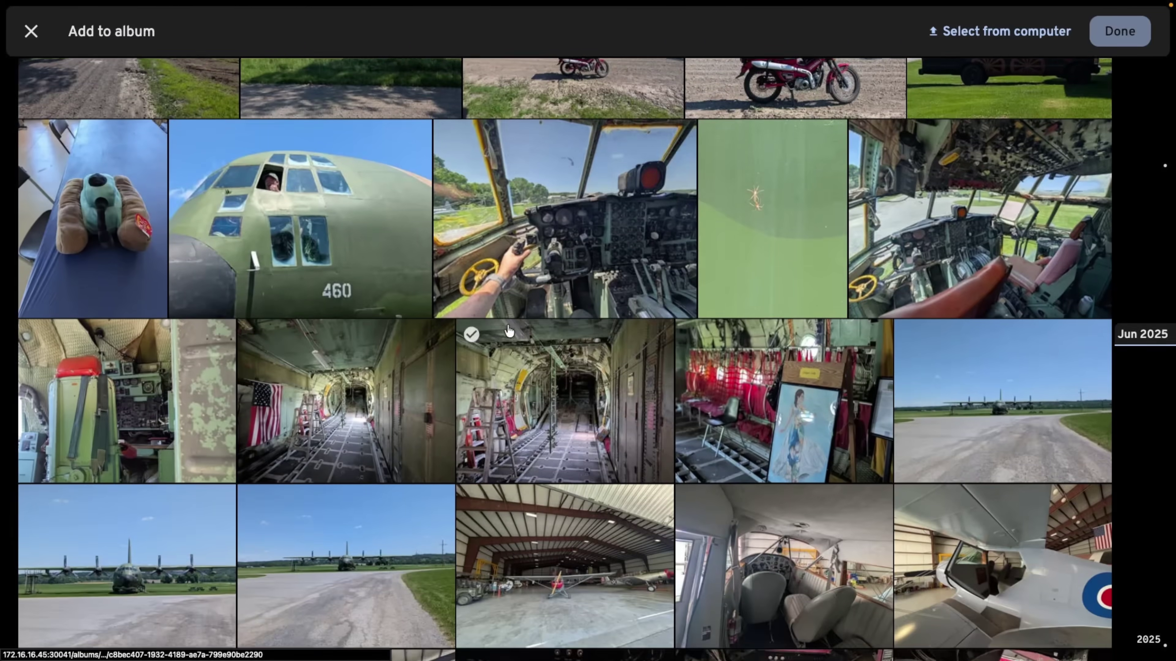
{"action": "scroll", "coordinate": [508, 324], "scroll_direction": "up", "scroll_amount": 20}
{"action": "left_click", "coordinate": [31, 30]}
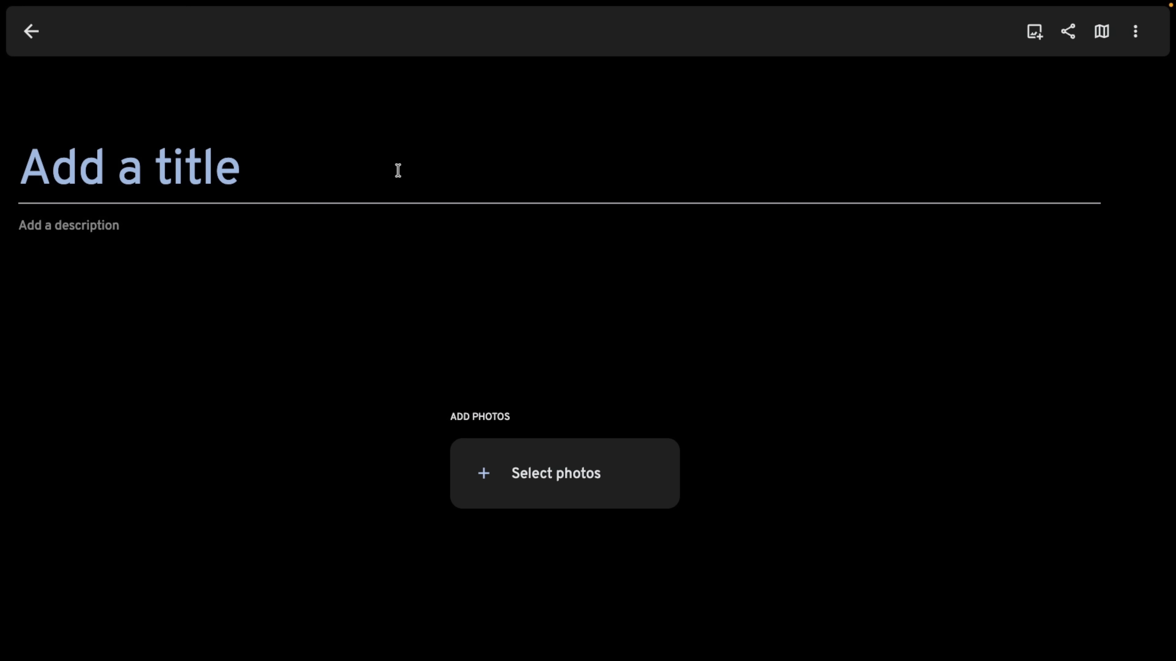
- Title the new album "Studio Project"
{"action": "left_click", "coordinate": [398, 171]}
{"action": "type", "text": "studio"}
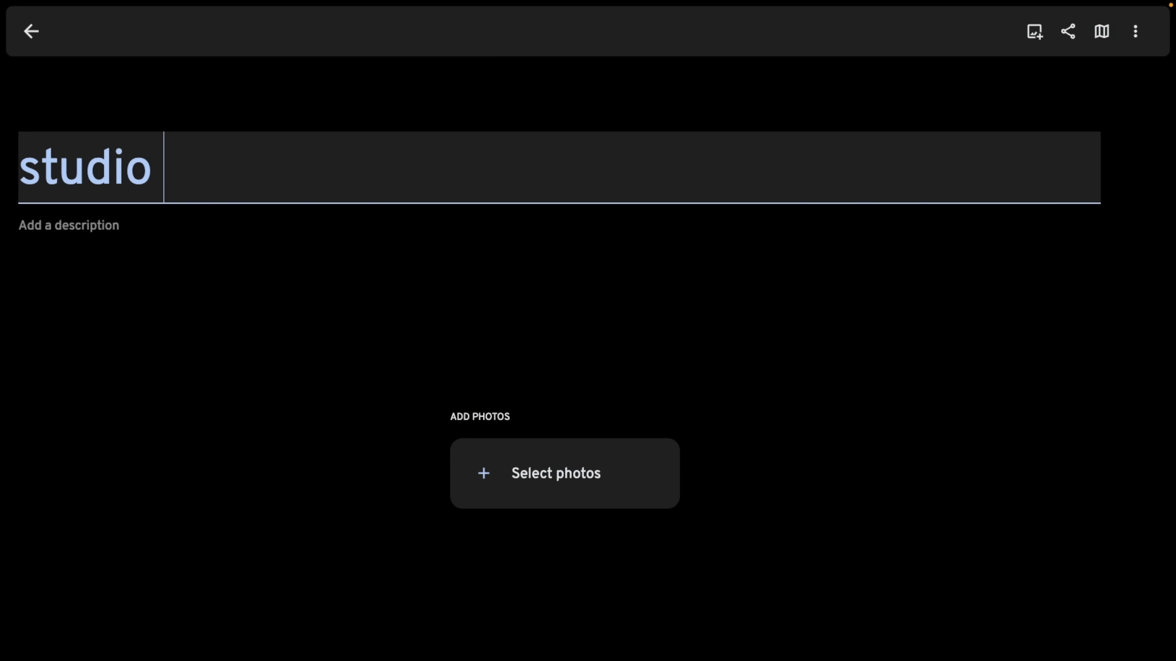
{"action": "key", "text": "ctrl+BackSpace"}
{"action": "type", "text": "Studio Project"}
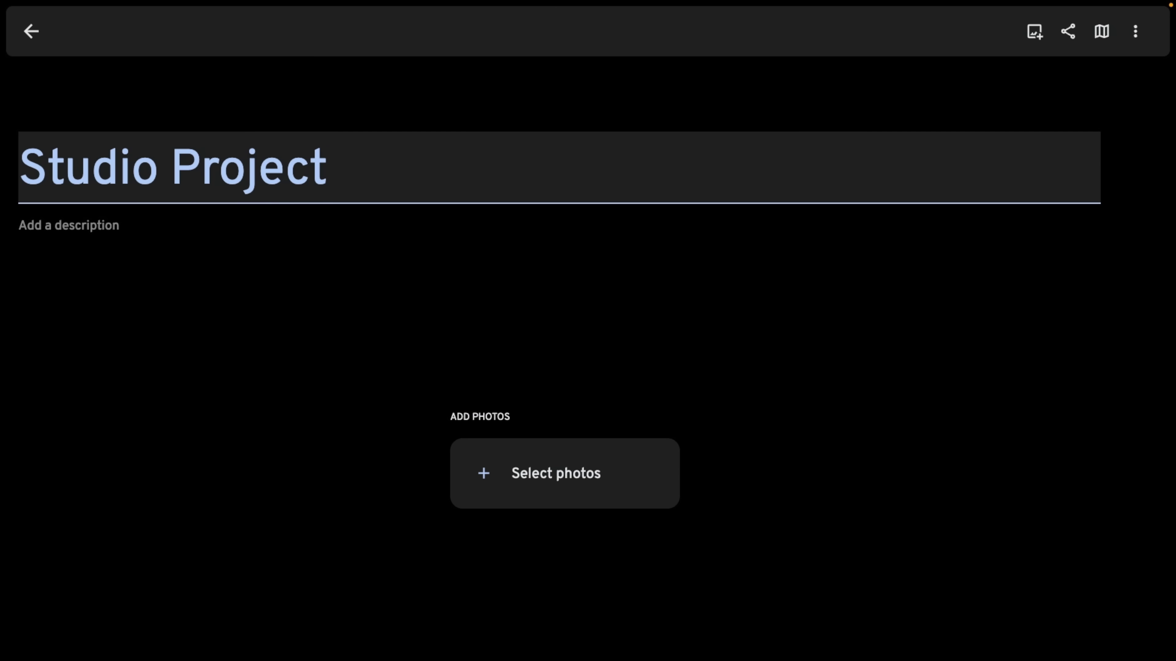
{"action": "left_click", "coordinate": [890, 277]}
- Upload all files in the Studio Project folder of Downloads from the computer into the album
{"action": "left_click", "coordinate": [565, 472]}
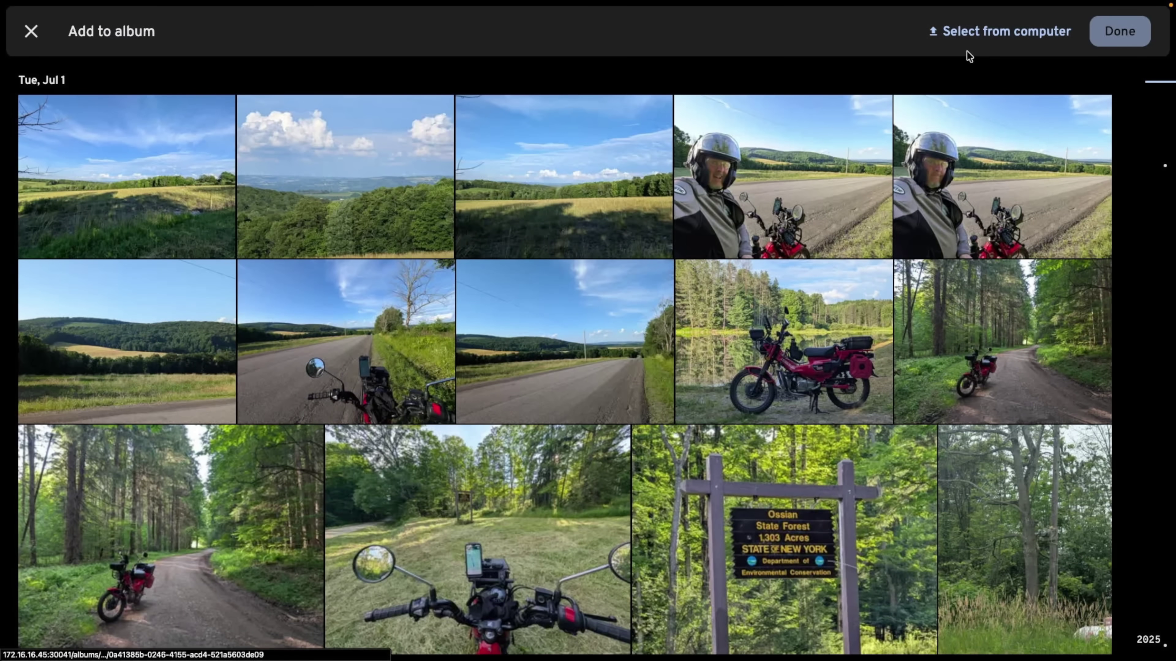
{"action": "left_click", "coordinate": [966, 38]}
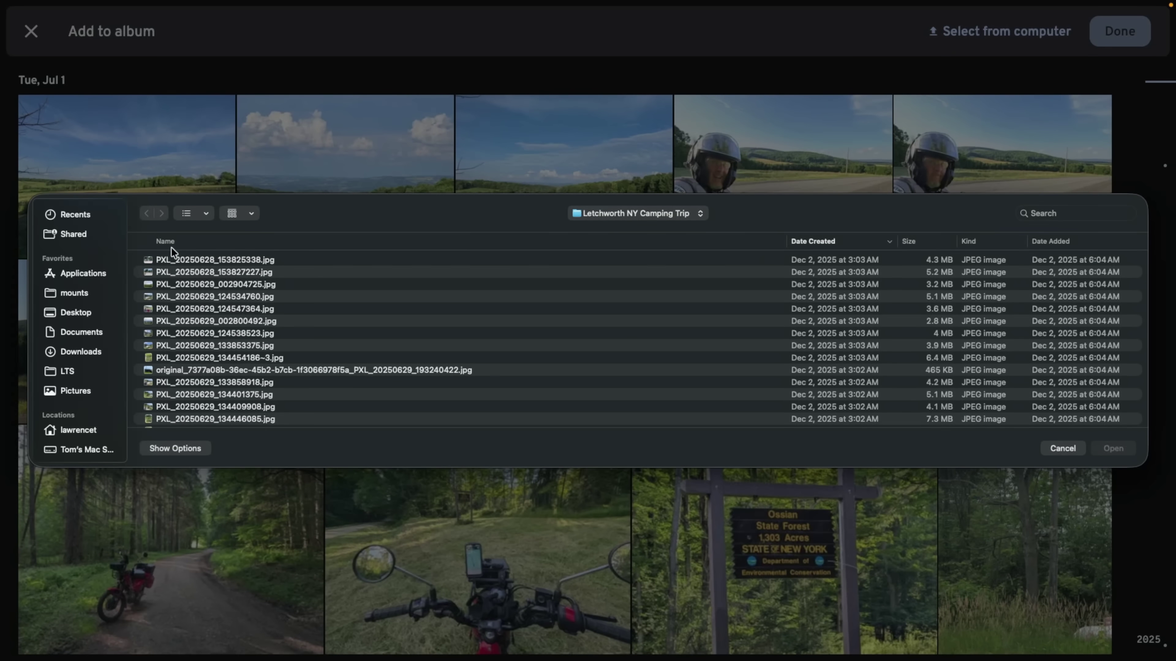
{"action": "left_click", "coordinate": [80, 352]}
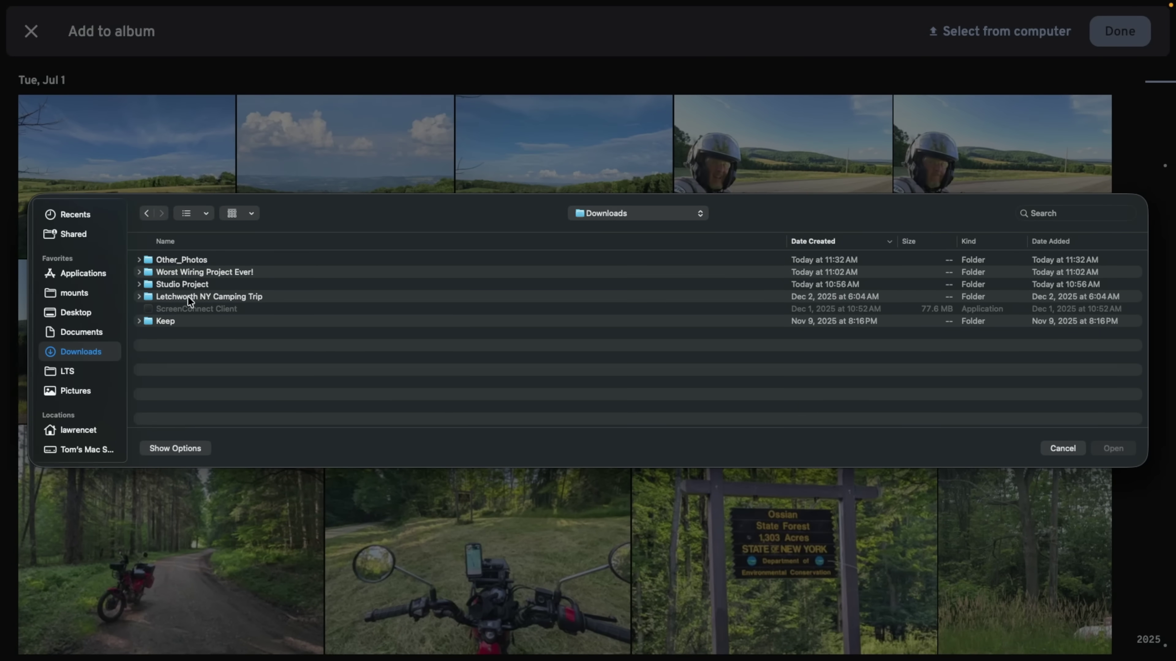
{"action": "double_click", "coordinate": [188, 285]}
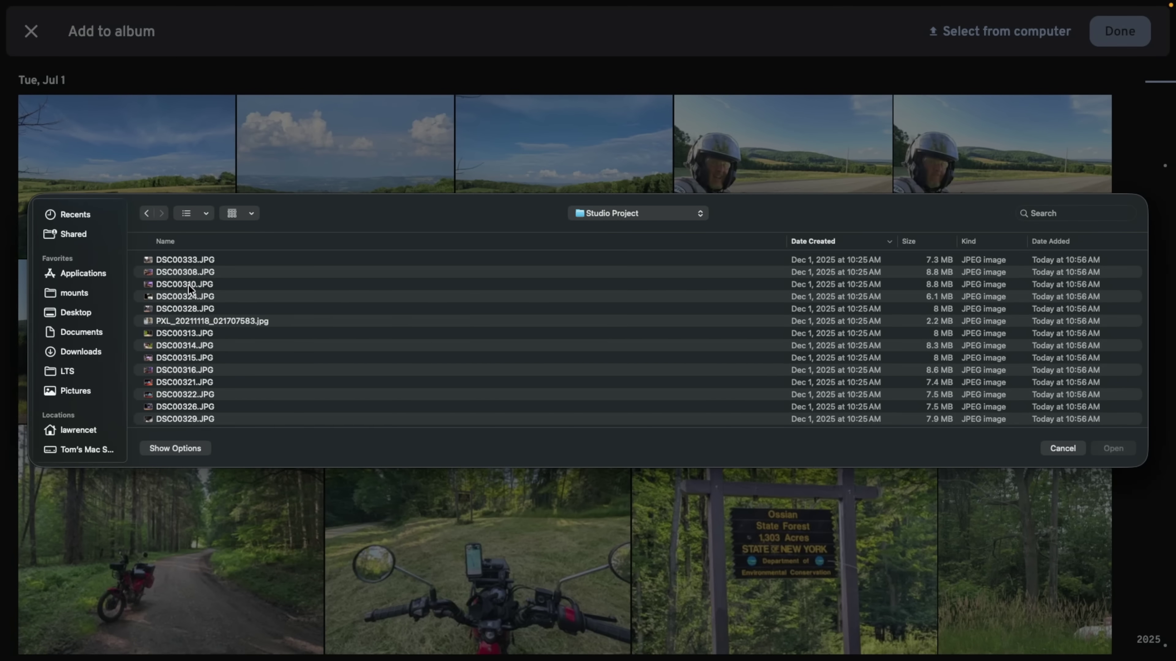
{"action": "key", "text": "super+a"}
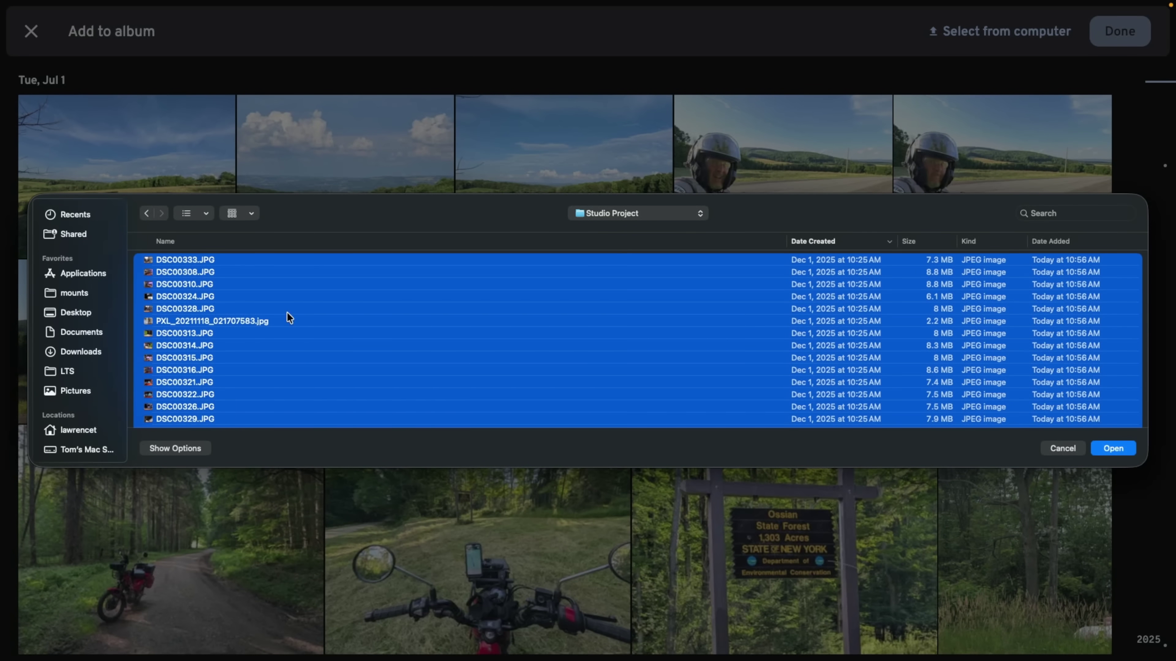
{"action": "left_click", "coordinate": [1108, 448]}
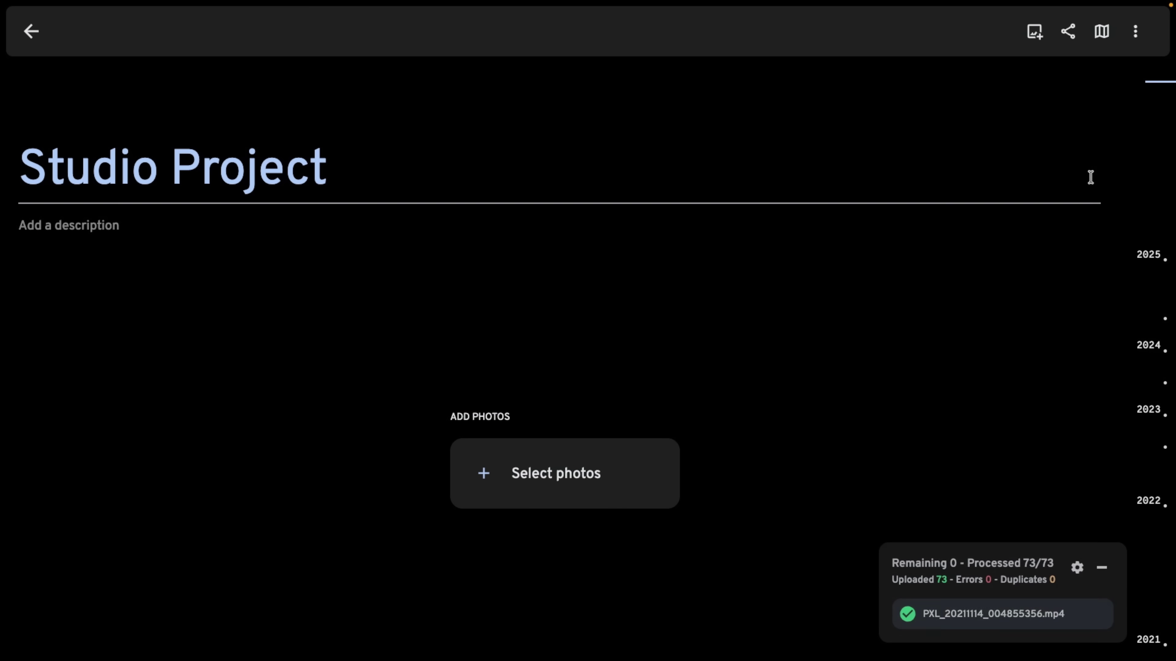
- Leave the album, reopen Studio Project from the albums overview, and look through its photos down to November 2021
{"action": "left_click", "coordinate": [28, 35]}
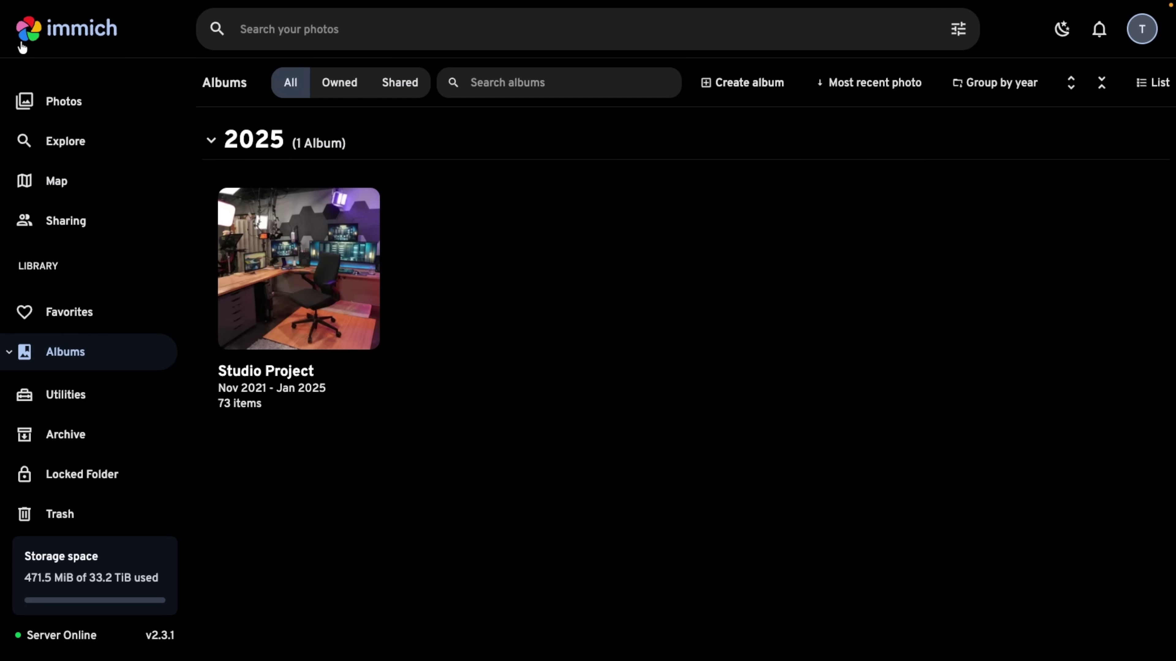
{"action": "left_click", "coordinate": [28, 102]}
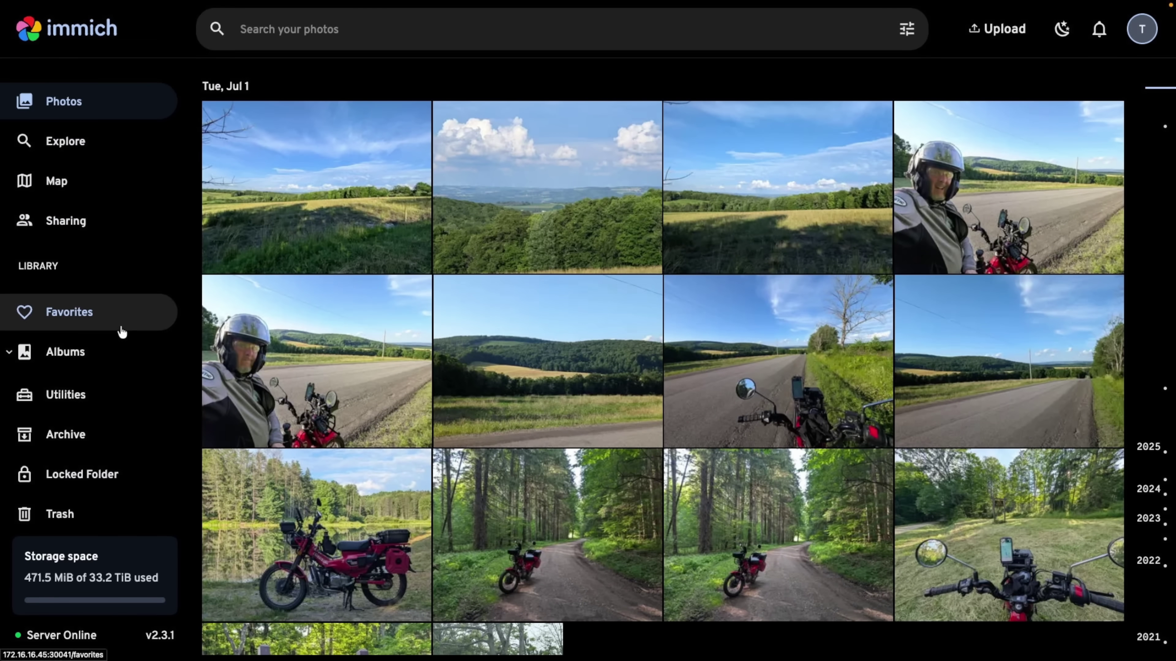
{"action": "left_click", "coordinate": [111, 354]}
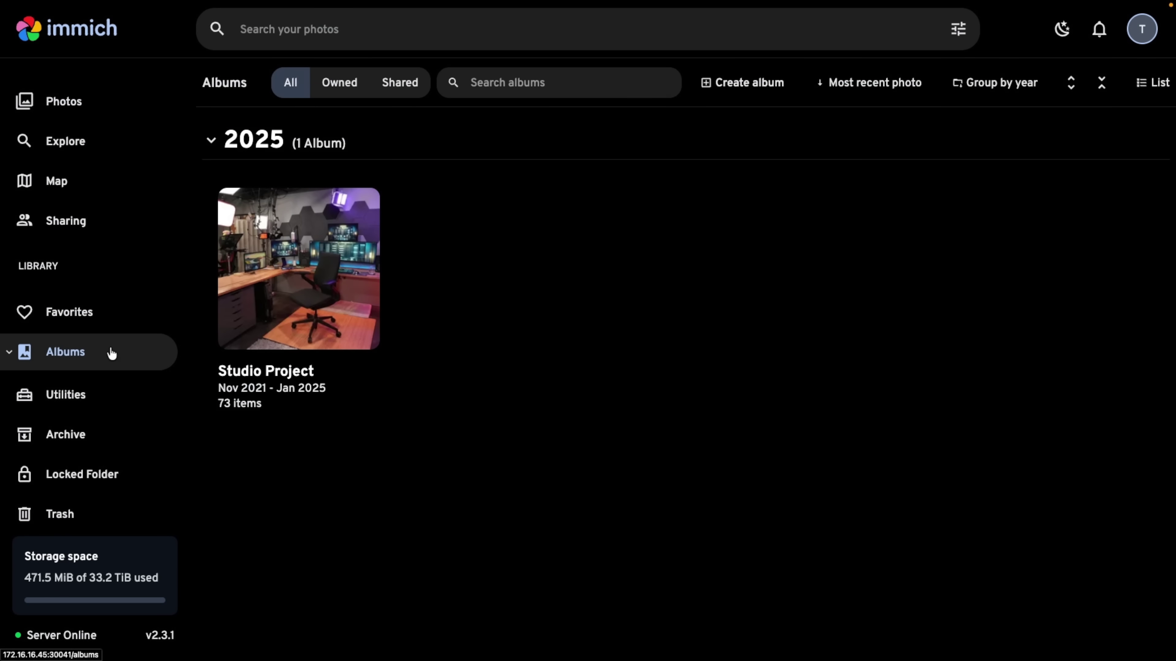
{"action": "left_click", "coordinate": [317, 385]}
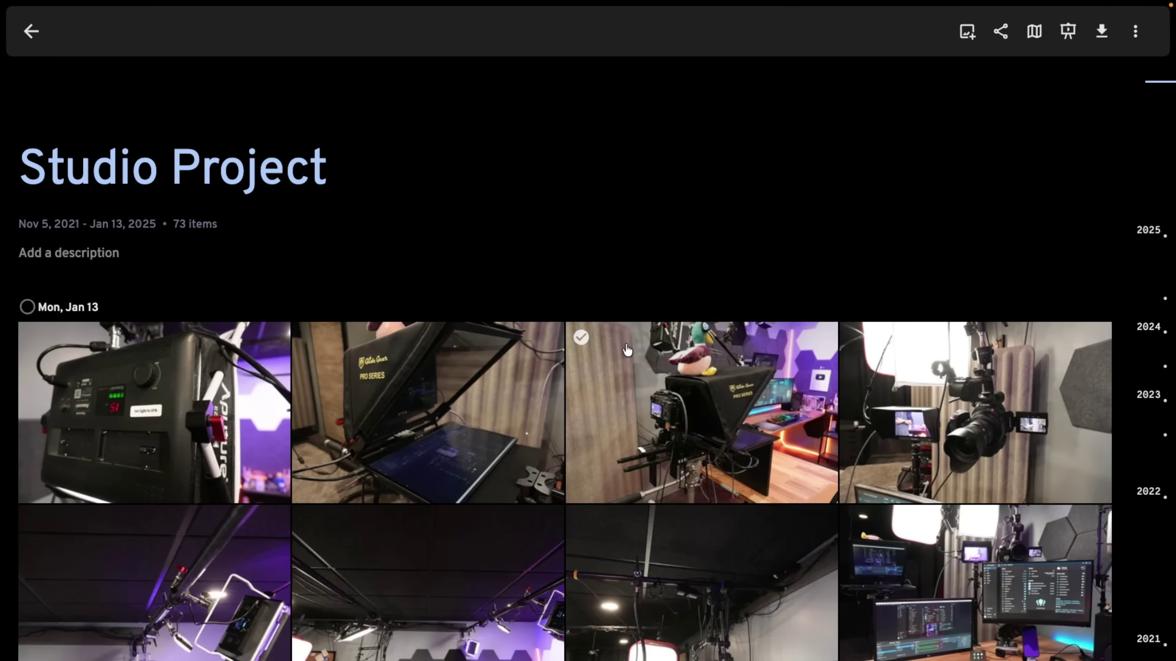
{"action": "scroll", "coordinate": [626, 345], "scroll_direction": "down", "scroll_amount": 10}
{"action": "scroll", "coordinate": [626, 345], "scroll_direction": "down", "scroll_amount": 15}
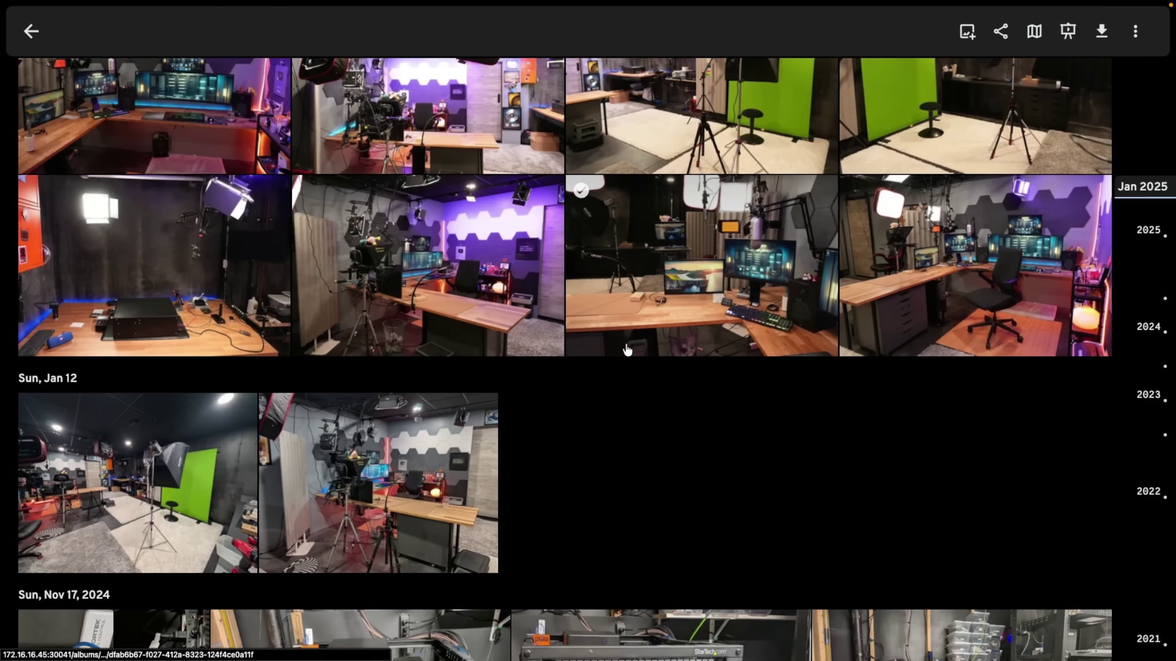
{"action": "scroll", "coordinate": [628, 348], "scroll_direction": "down", "scroll_amount": 15}
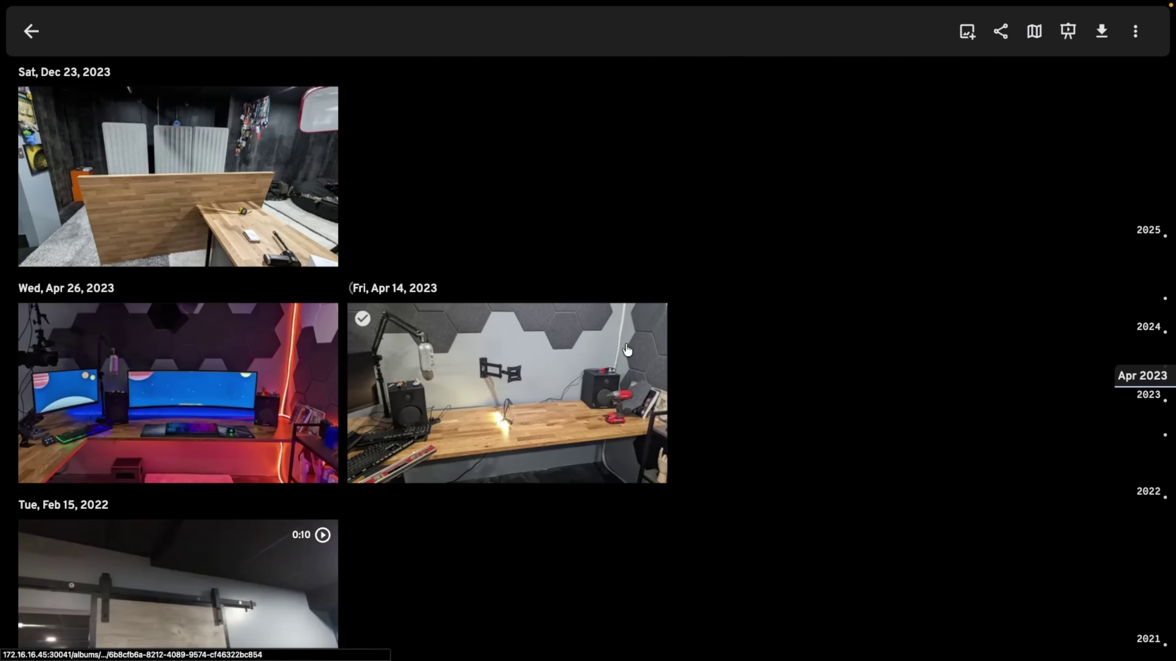
{"action": "scroll", "coordinate": [627, 349], "scroll_direction": "down", "scroll_amount": 15}
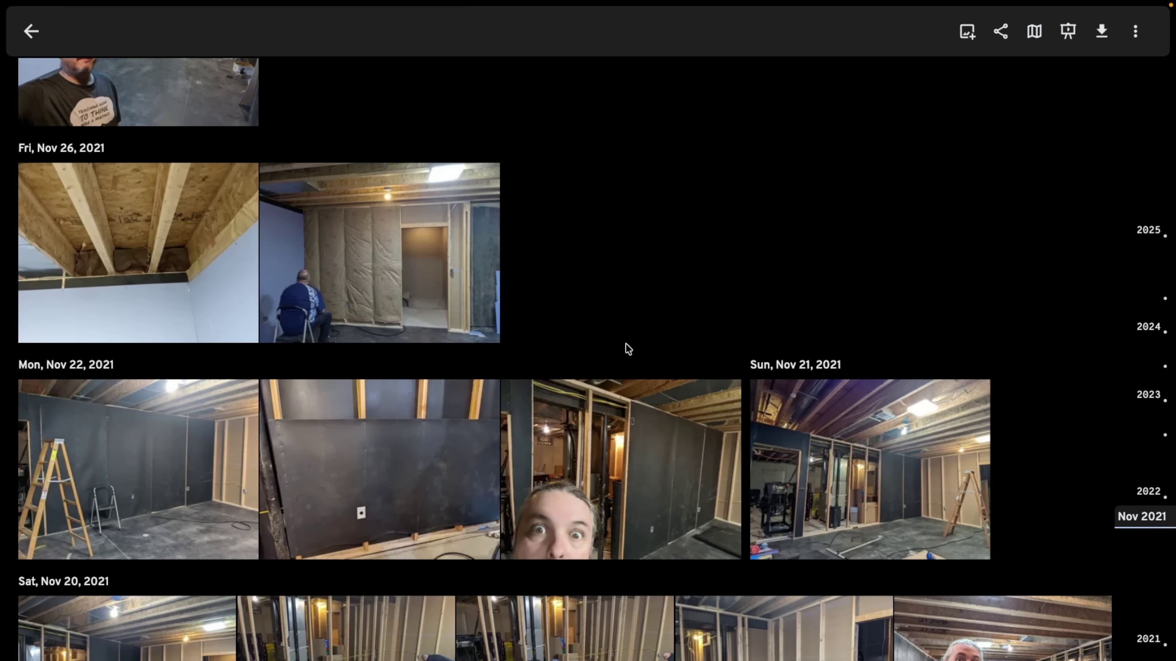
{"action": "scroll", "coordinate": [627, 350], "scroll_direction": "down", "scroll_amount": 10}
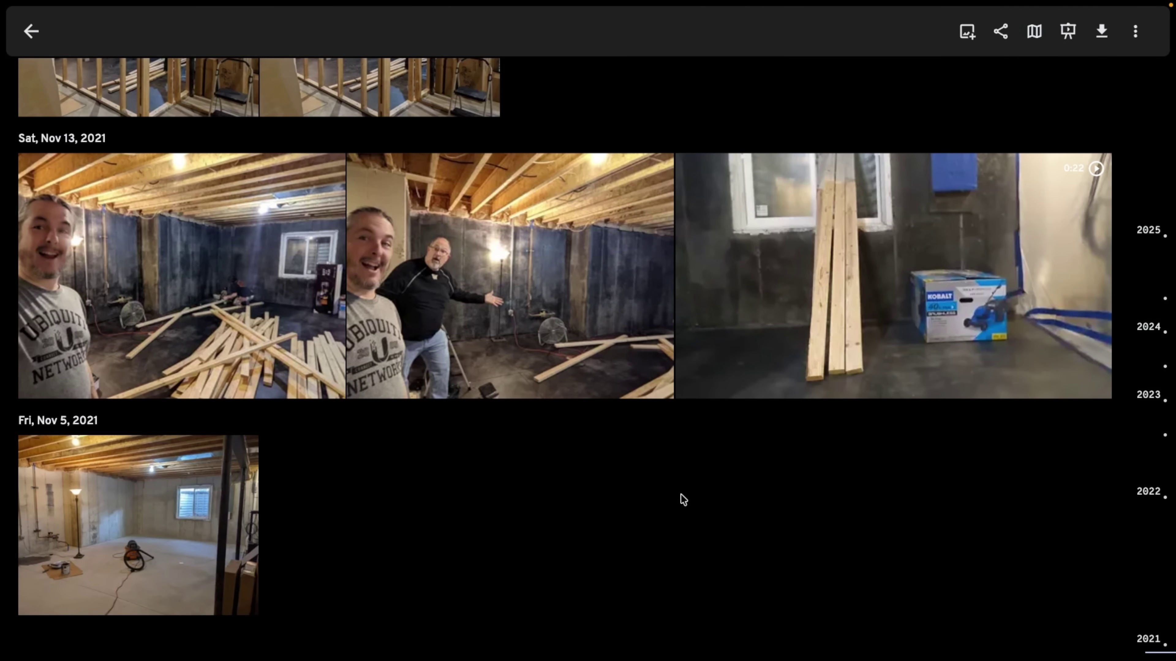
- Preview the album's November 13, 2021 video, play it with its details shown, and return to the photo timeline
{"action": "mouse_move", "coordinate": [806, 380]}
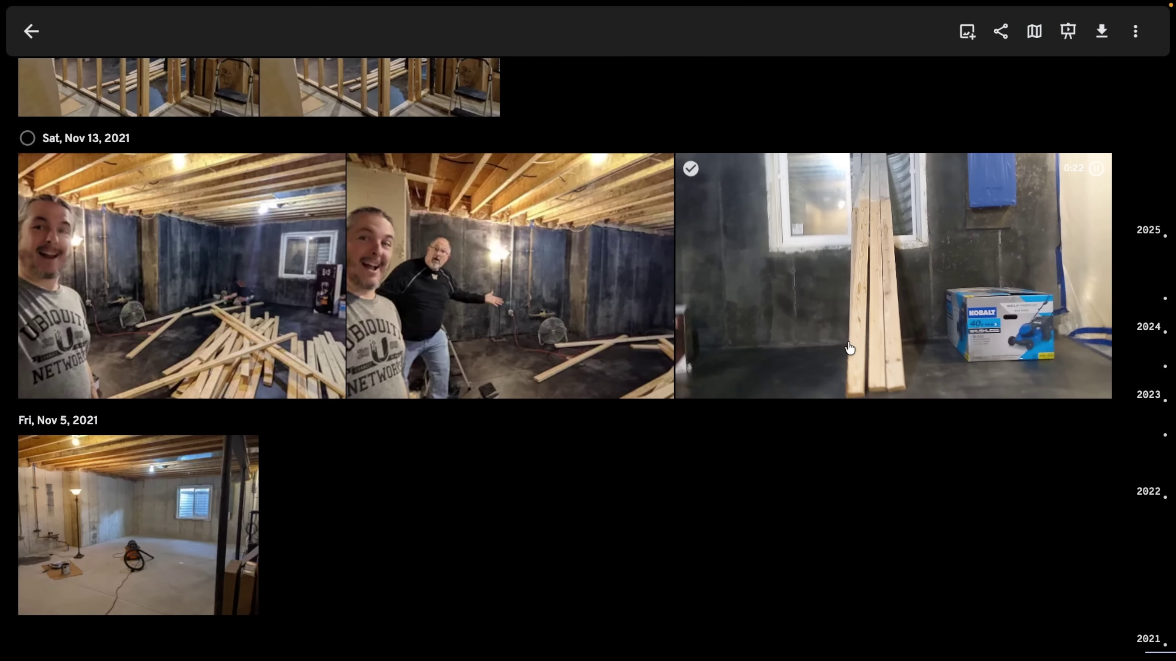
{"action": "scroll", "coordinate": [702, 416], "scroll_direction": "up", "scroll_amount": 5}
{"action": "scroll", "coordinate": [926, 477], "scroll_direction": "down", "scroll_amount": 4}
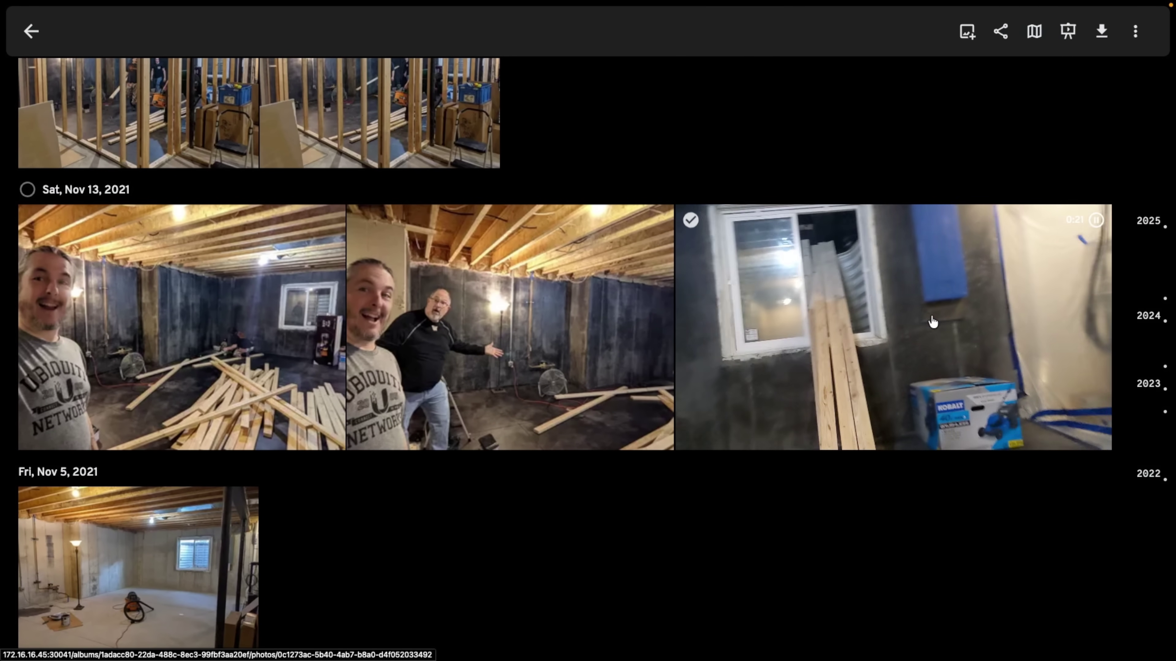
{"action": "left_click", "coordinate": [931, 320]}
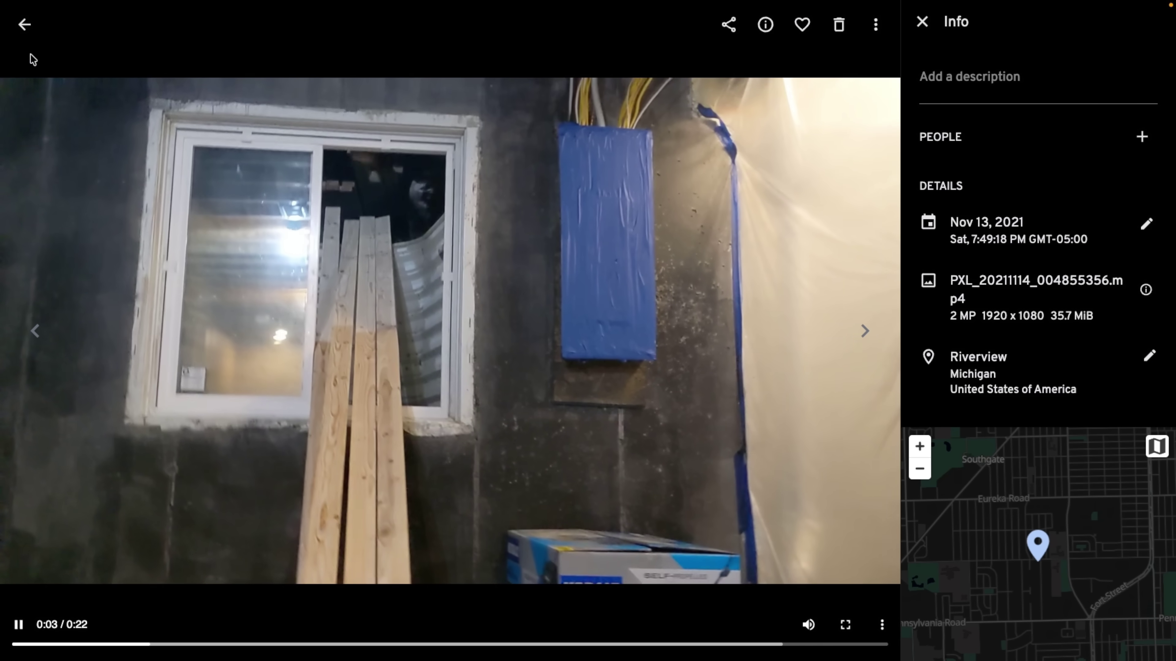
{"action": "left_click", "coordinate": [23, 25]}
{"action": "left_click", "coordinate": [25, 32]}
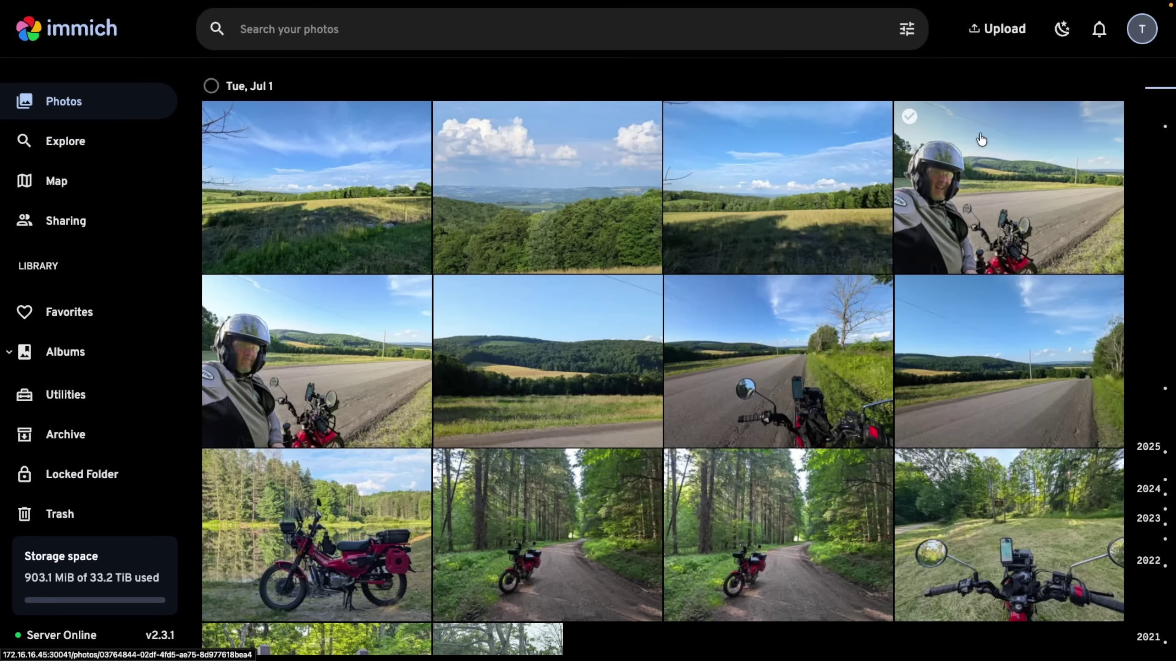
- Go to the server administration area and open its external library management page
{"action": "left_click", "coordinate": [1145, 36]}
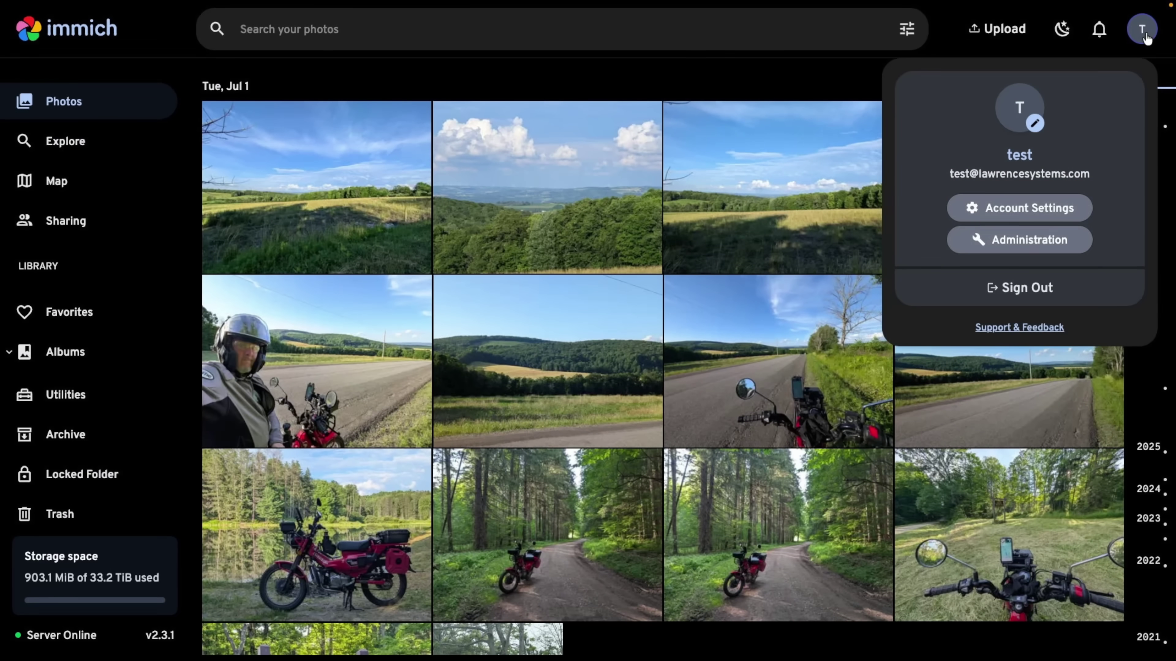
{"action": "left_click", "coordinate": [1035, 250]}
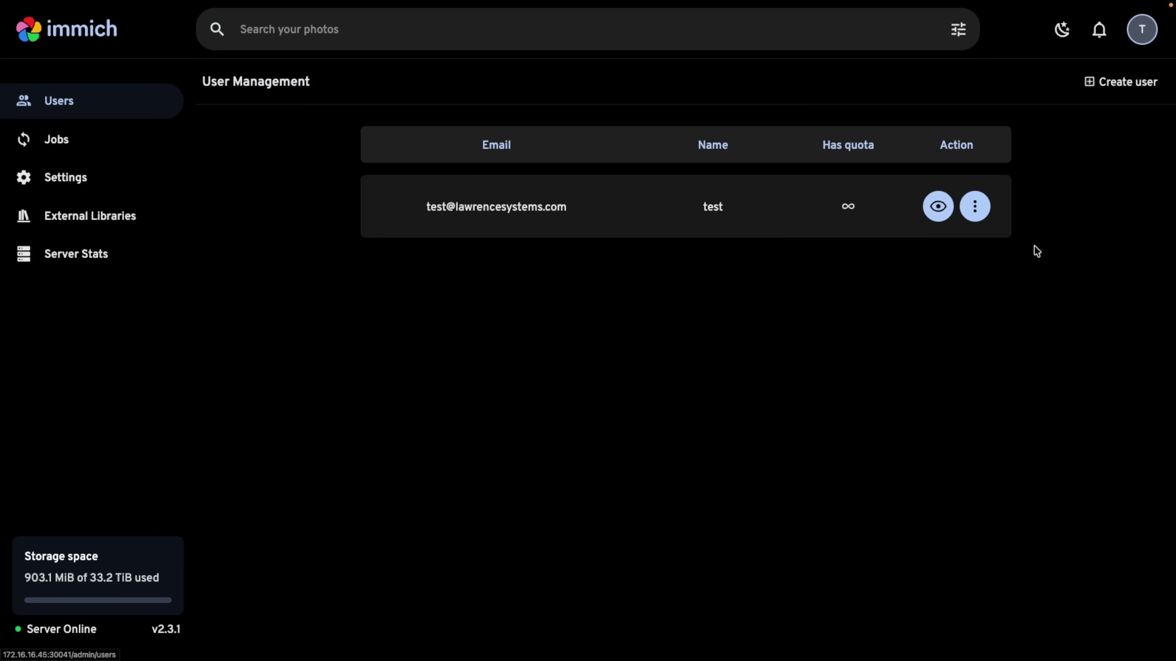
{"action": "left_click", "coordinate": [120, 226]}
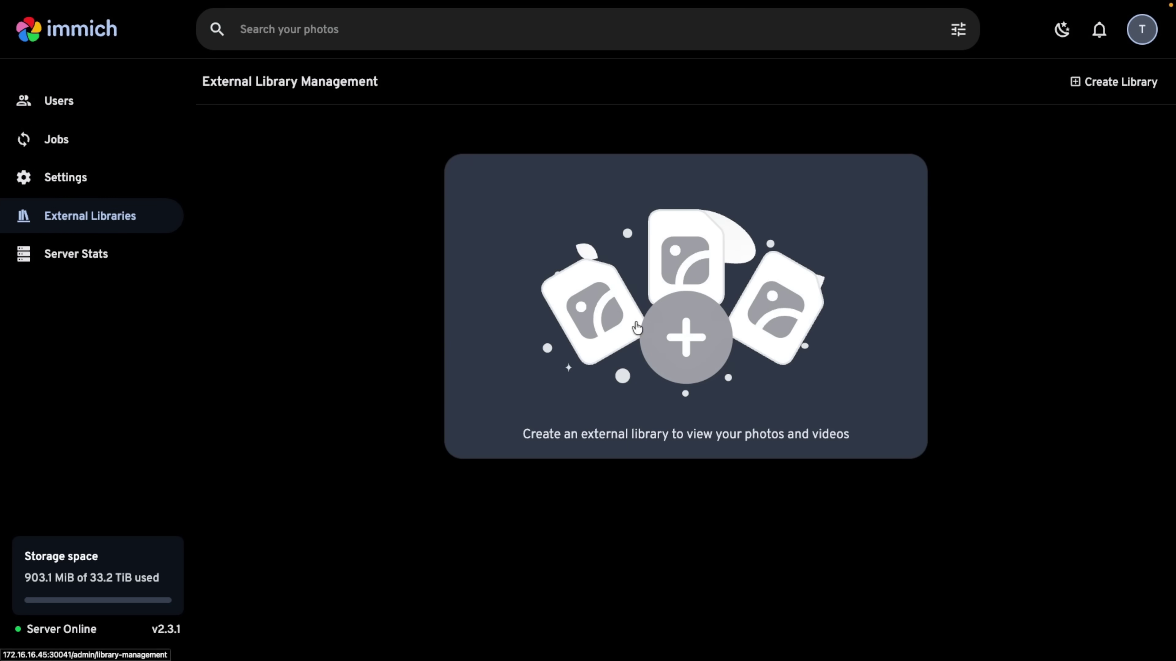
- Create a new external library owned by the test user, then open its folder-adding dialog and cancel it
{"action": "left_click", "coordinate": [688, 353]}
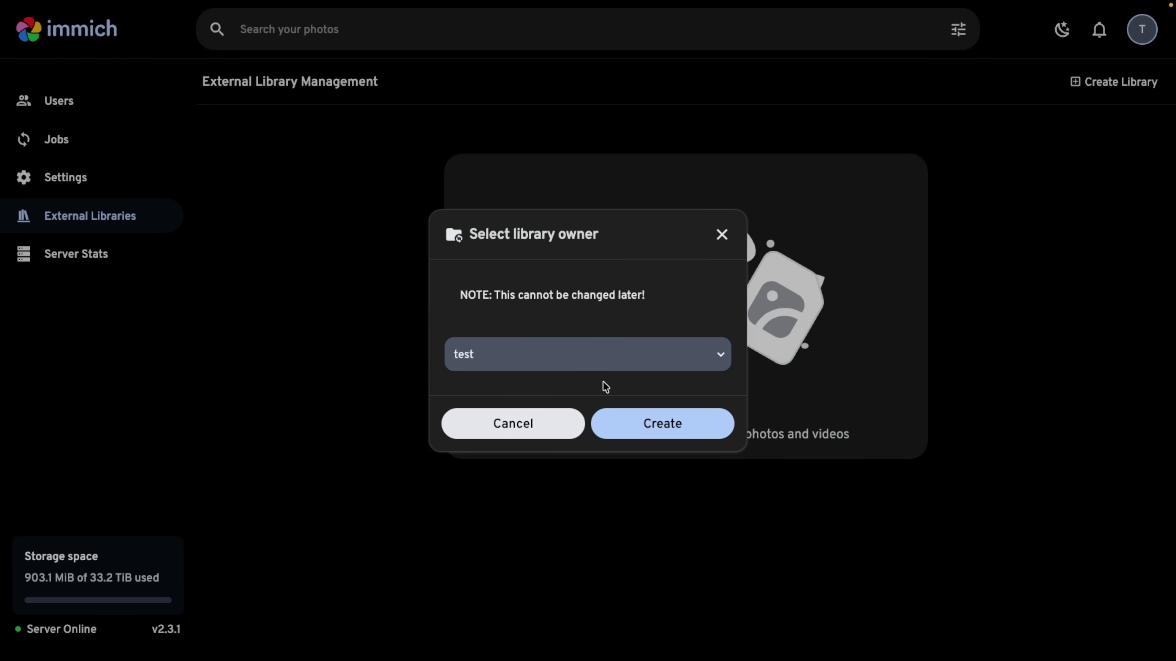
{"action": "left_click", "coordinate": [675, 437]}
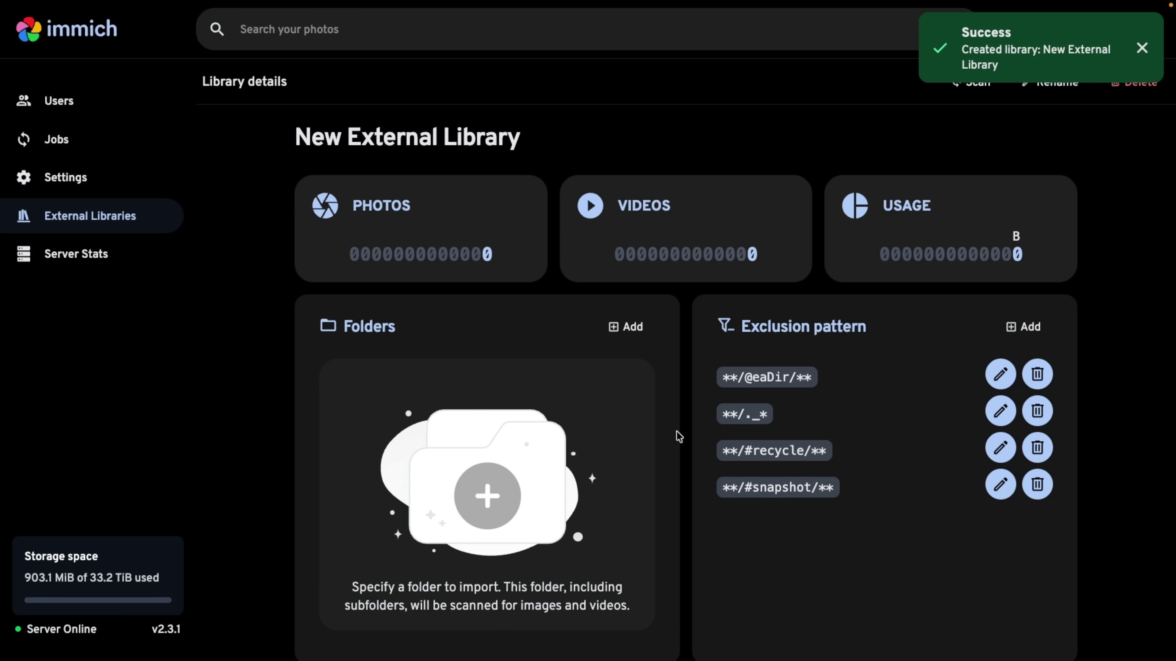
{"action": "left_click", "coordinate": [620, 326]}
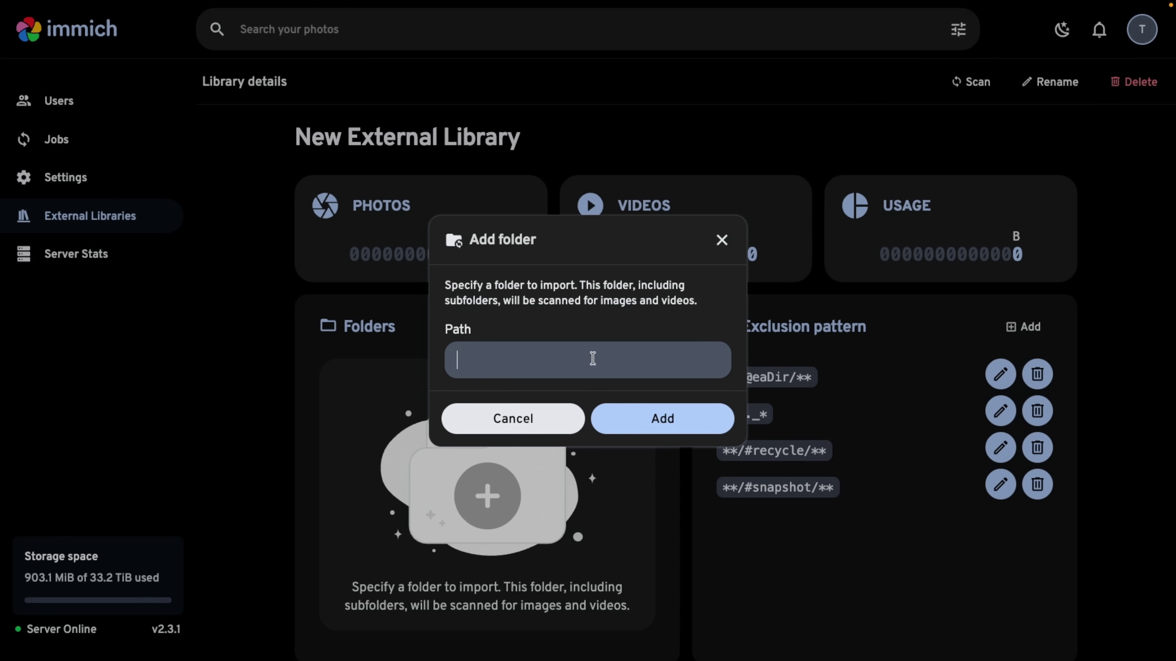
{"action": "left_click", "coordinate": [518, 420]}
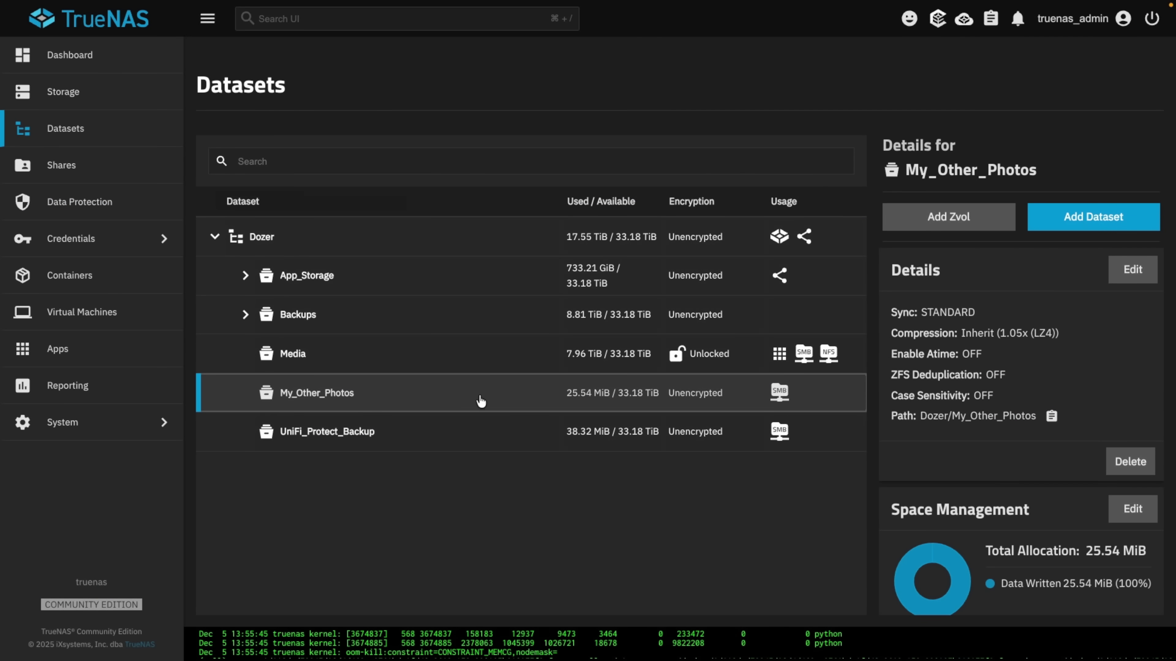
- Switch to TrueNAS and add an ACL entry to the My_Other_Photos dataset that allows the apps user Read permission
{"action": "scroll", "coordinate": [996, 330], "scroll_direction": "down", "scroll_amount": 10}
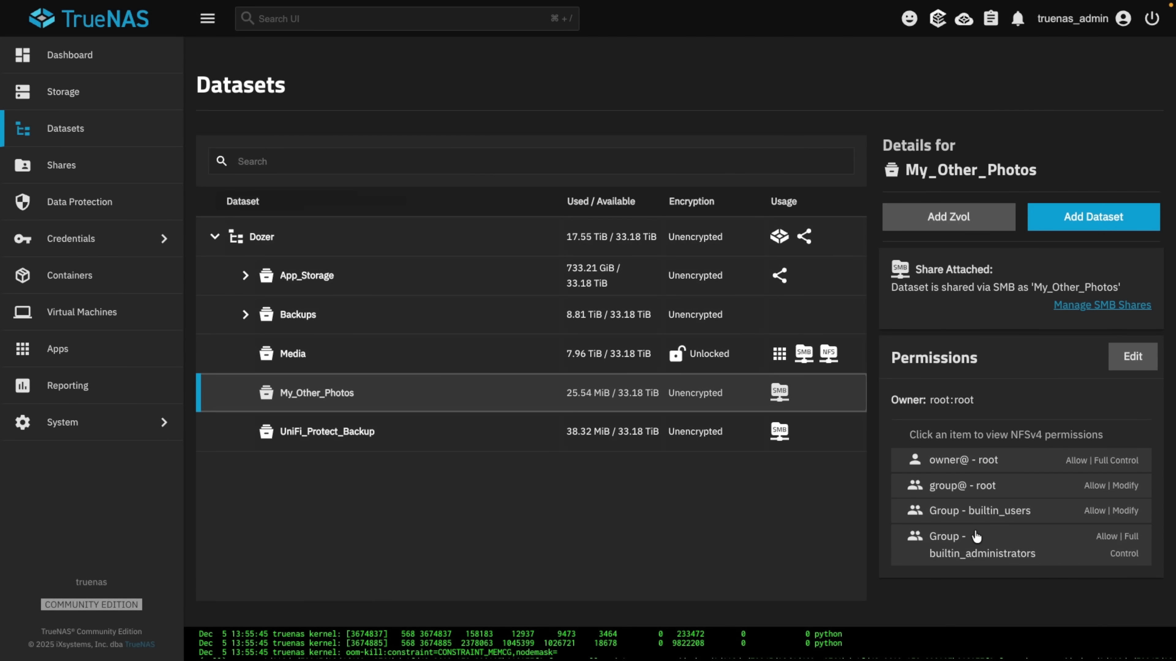
{"action": "left_click", "coordinate": [1129, 361]}
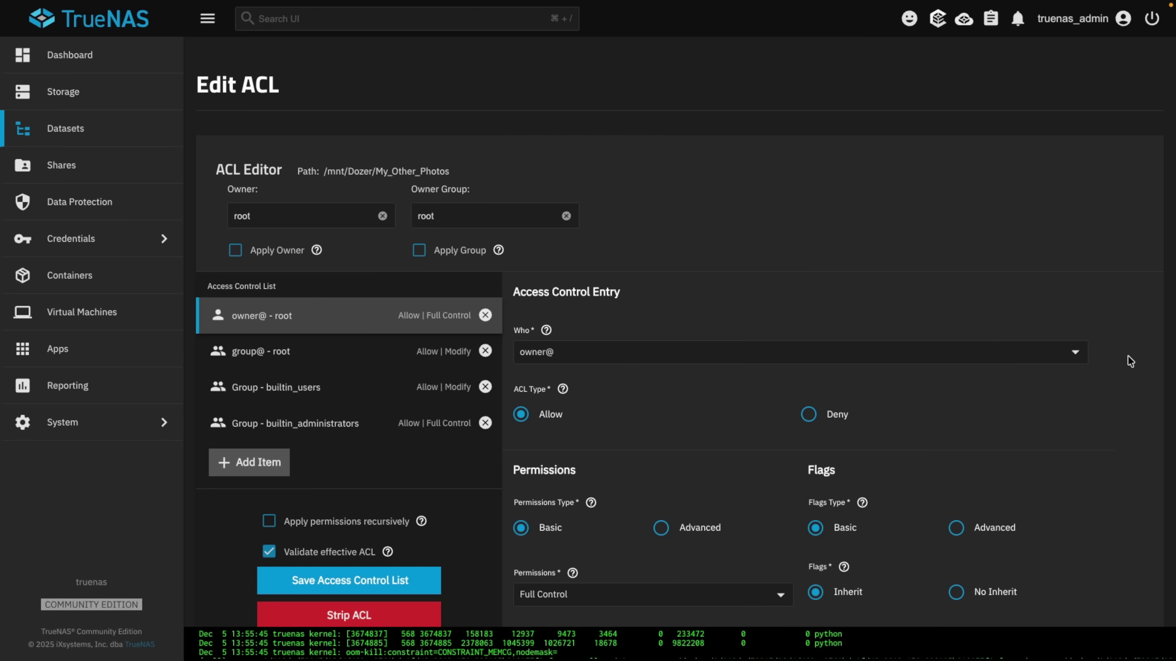
{"action": "left_click", "coordinate": [259, 462]}
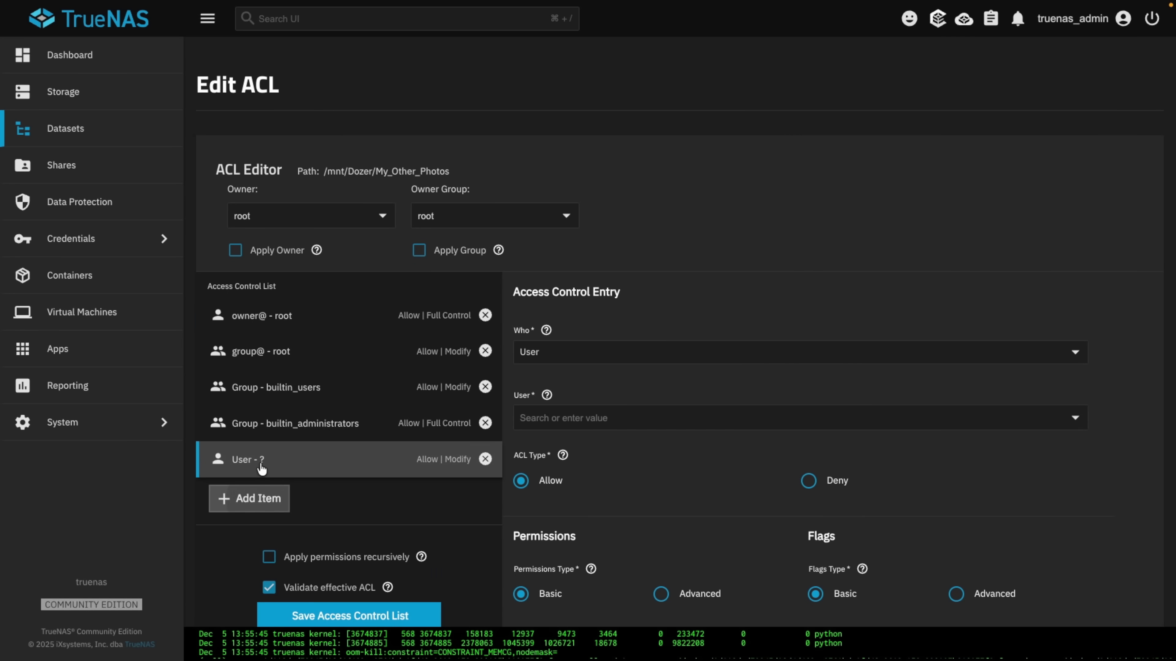
{"action": "left_click", "coordinate": [584, 419]}
{"action": "type", "text": "app"}
{"action": "left_click", "coordinate": [565, 453]}
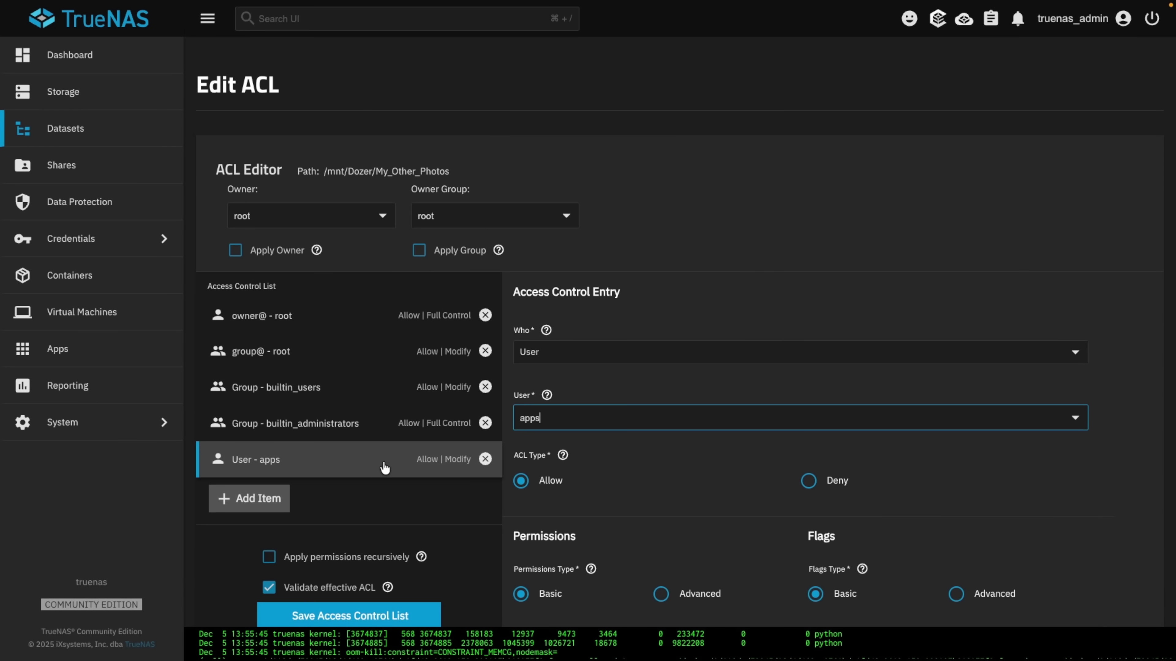
{"action": "scroll", "coordinate": [583, 394], "scroll_direction": "down", "scroll_amount": 3}
{"action": "left_click", "coordinate": [585, 522]}
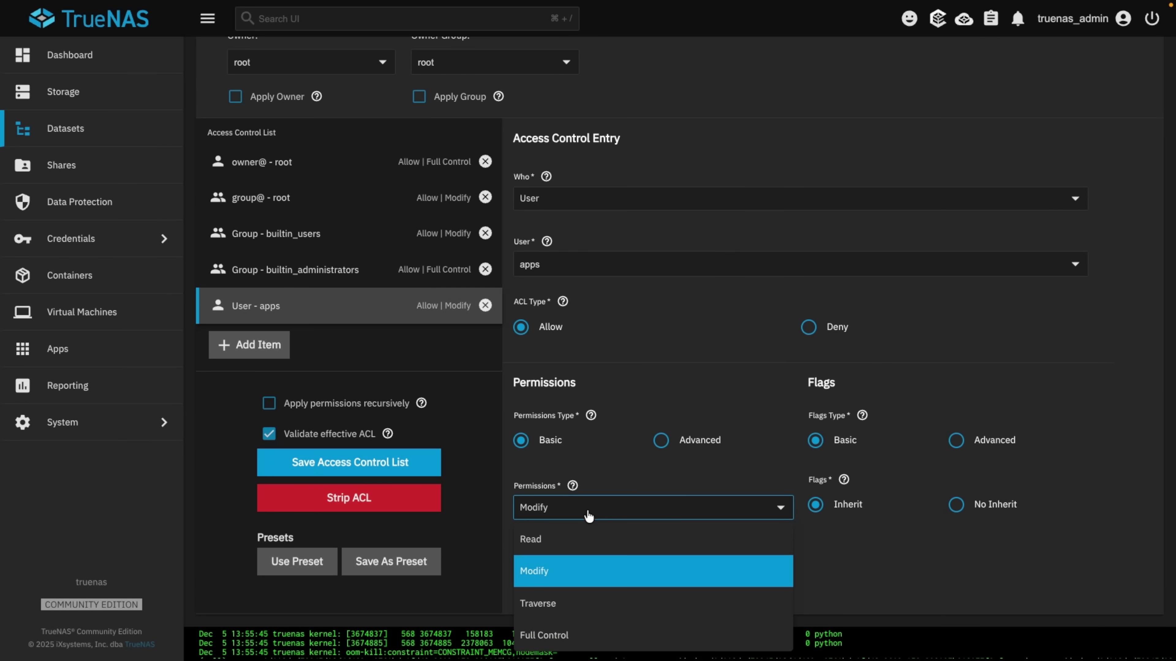
{"action": "left_click", "coordinate": [571, 539]}
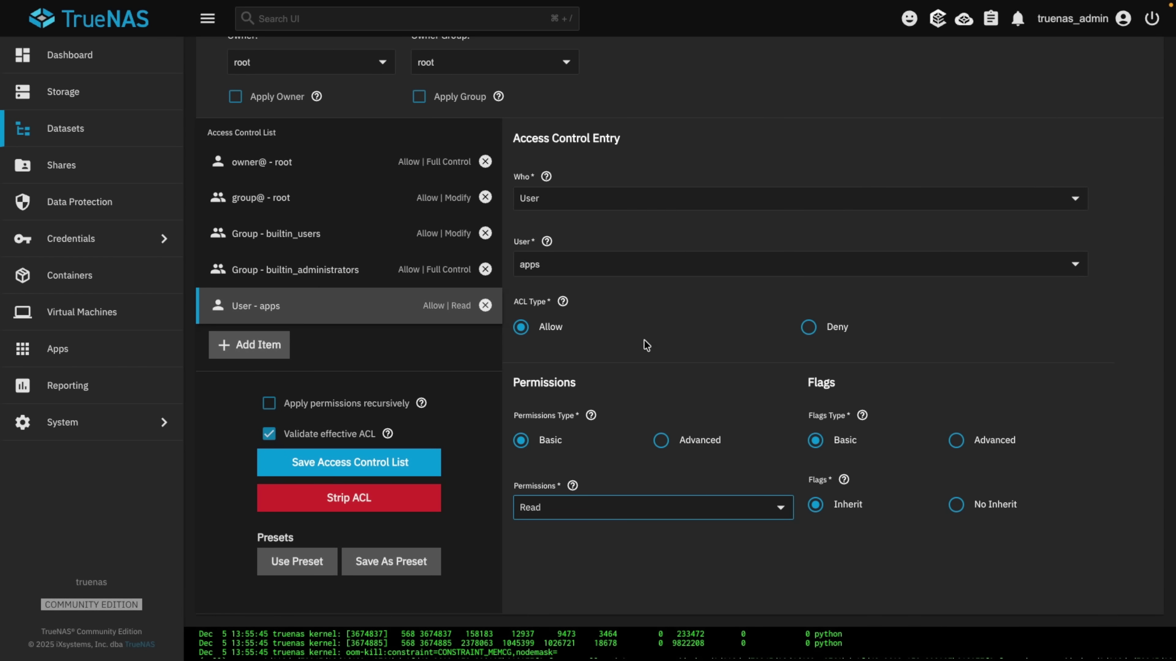
- Apply the My_Other_Photos permissions recursively, confirm the warning, and save the access control list
{"action": "left_click", "coordinate": [320, 404]}
{"action": "left_click", "coordinate": [383, 371]}
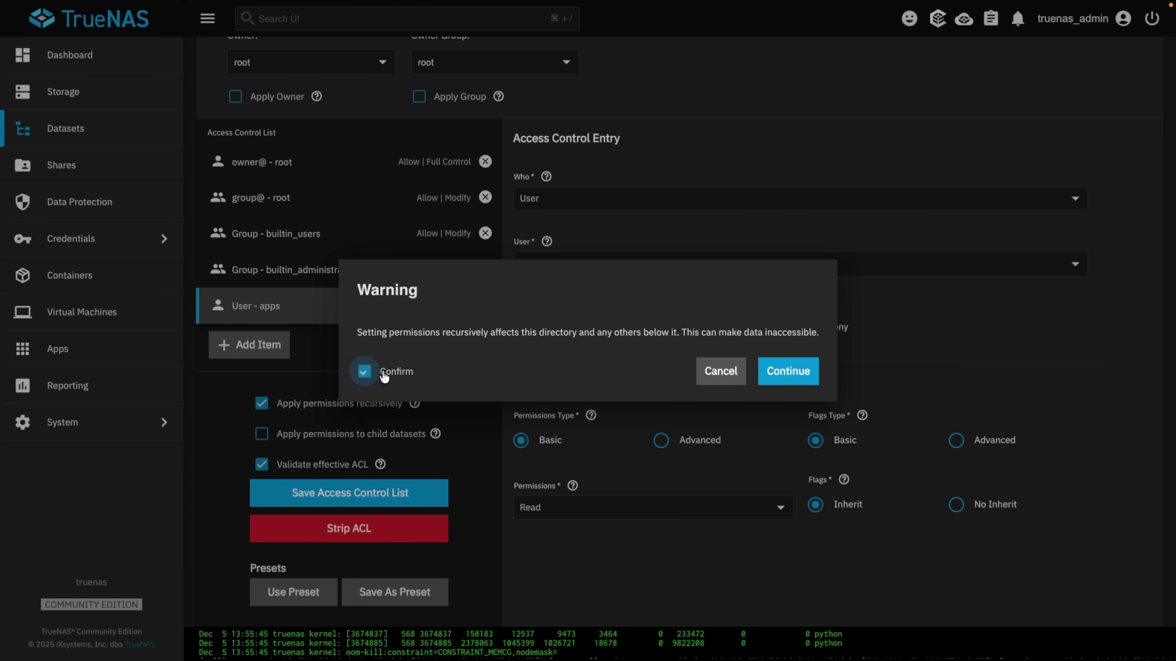
{"action": "left_click", "coordinate": [777, 379]}
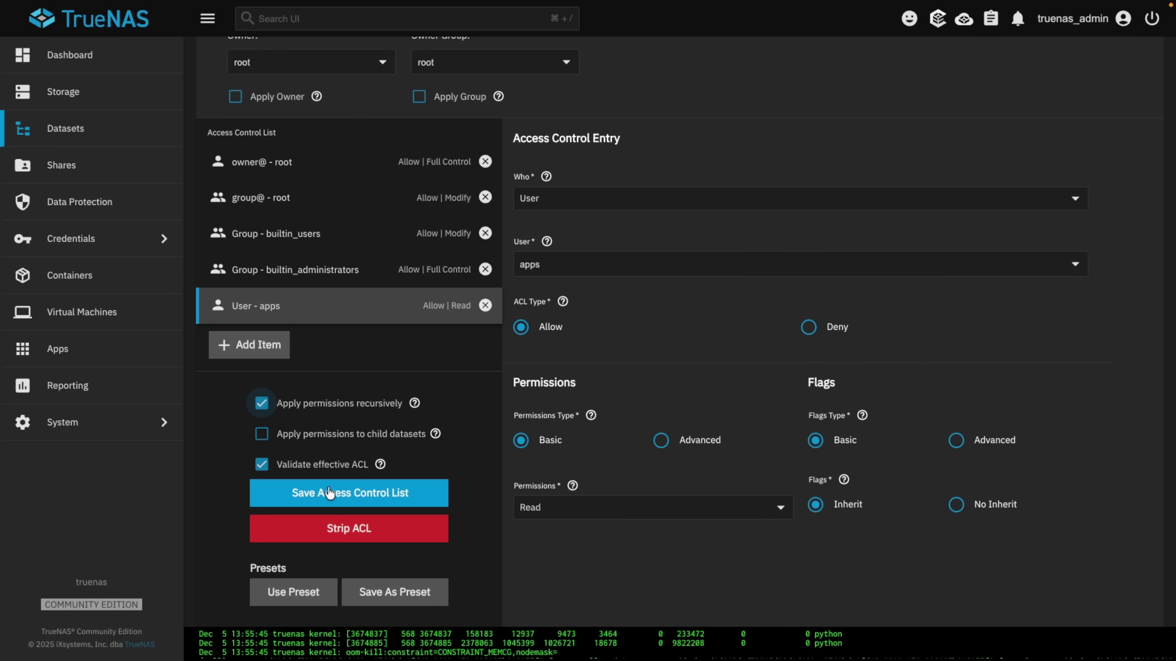
{"action": "left_click", "coordinate": [328, 493]}
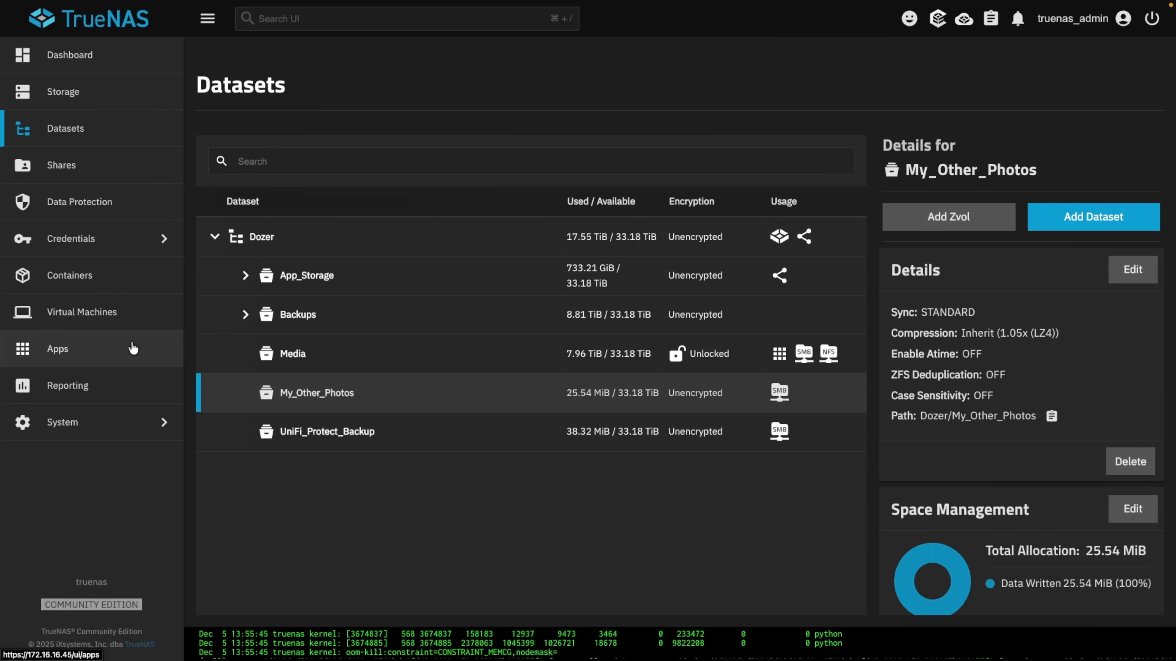
- Edit the installed immich app and add a Host Path additional storage with mount path /mnt/My_Other_Photos
{"action": "left_click", "coordinate": [133, 345]}
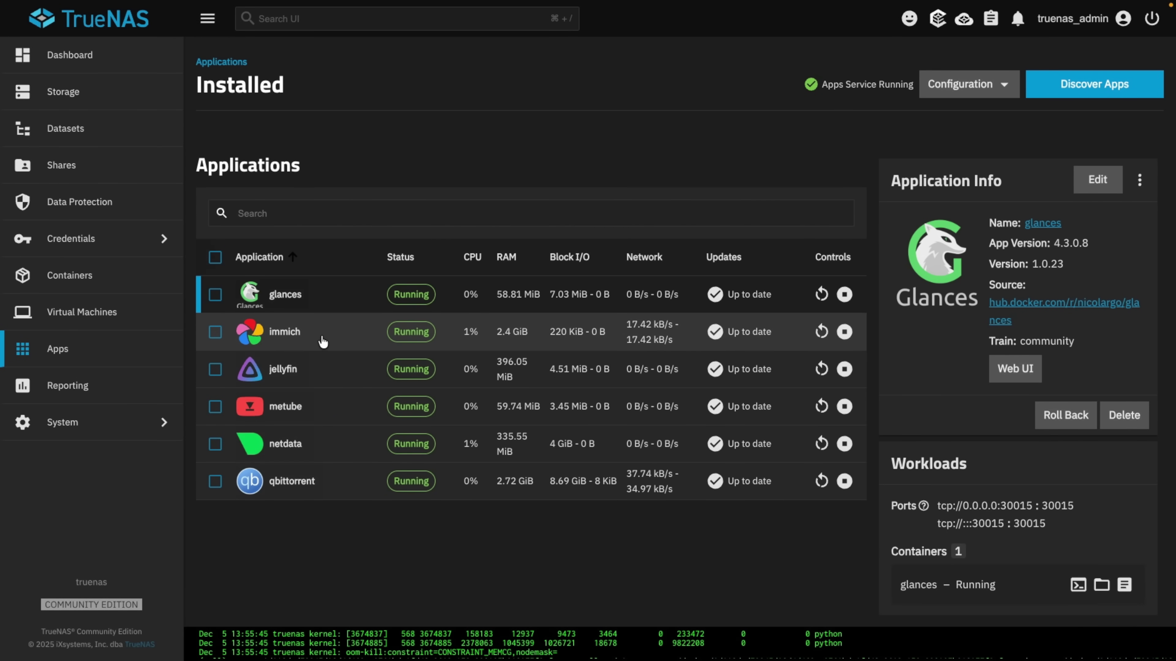
{"action": "left_click", "coordinate": [322, 342]}
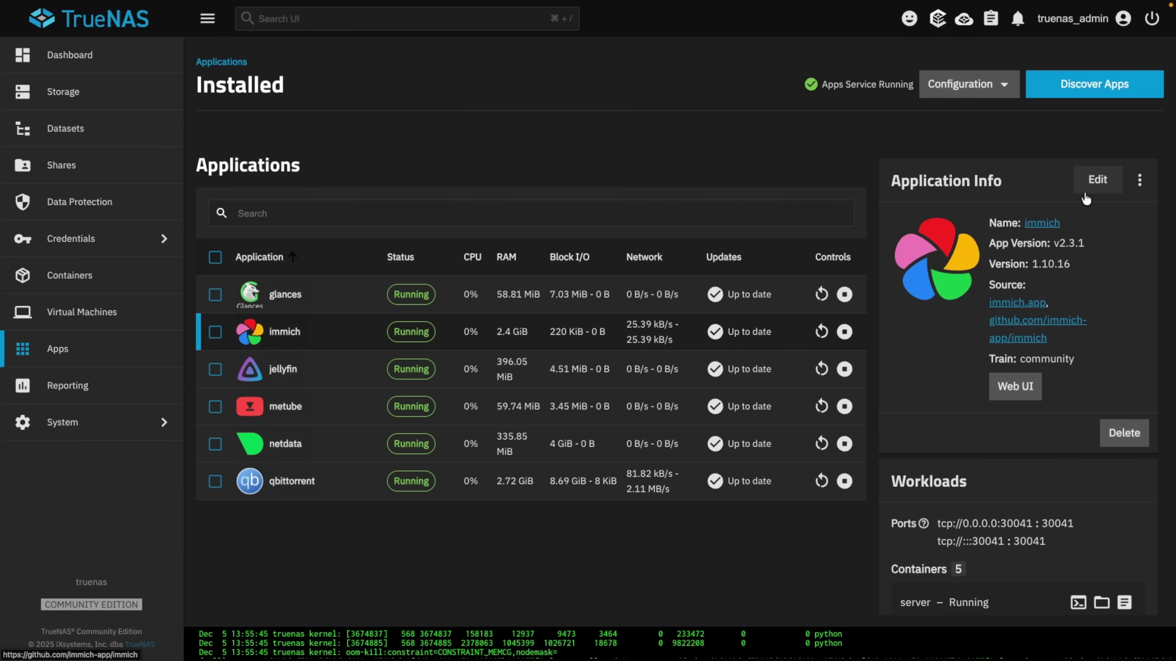
{"action": "left_click", "coordinate": [1086, 197]}
{"action": "scroll", "coordinate": [489, 305], "scroll_direction": "down", "scroll_amount": 10}
{"action": "scroll", "coordinate": [488, 305], "scroll_direction": "down", "scroll_amount": 12}
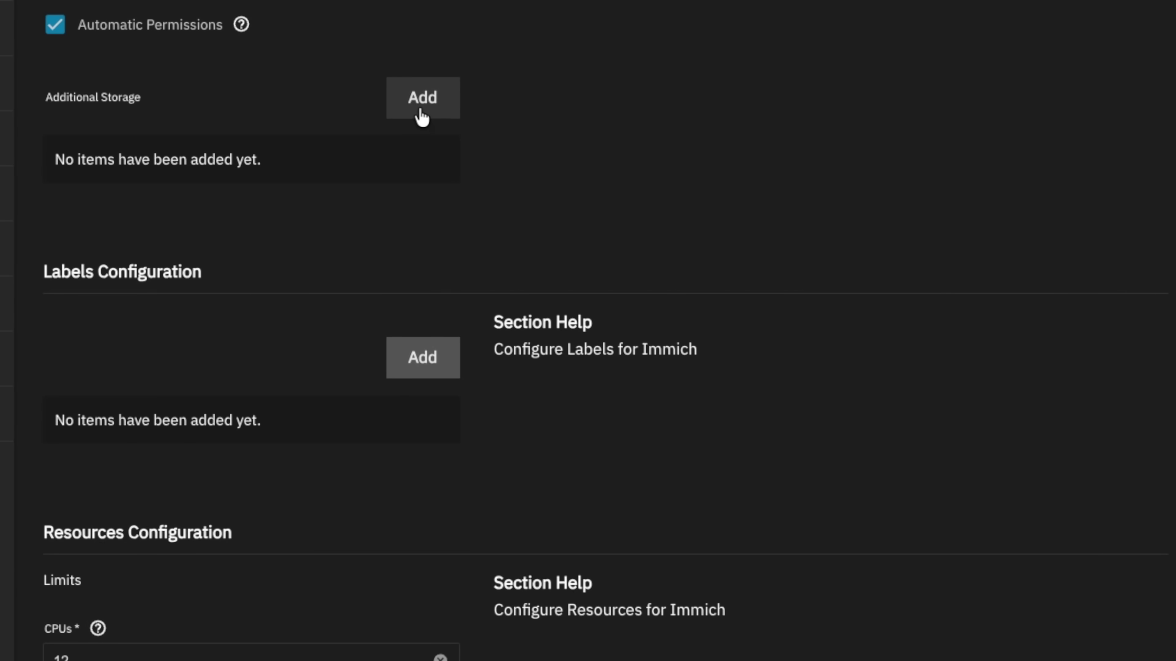
{"action": "left_click", "coordinate": [422, 115]}
{"action": "left_click", "coordinate": [289, 234]}
{"action": "left_click", "coordinate": [209, 304]}
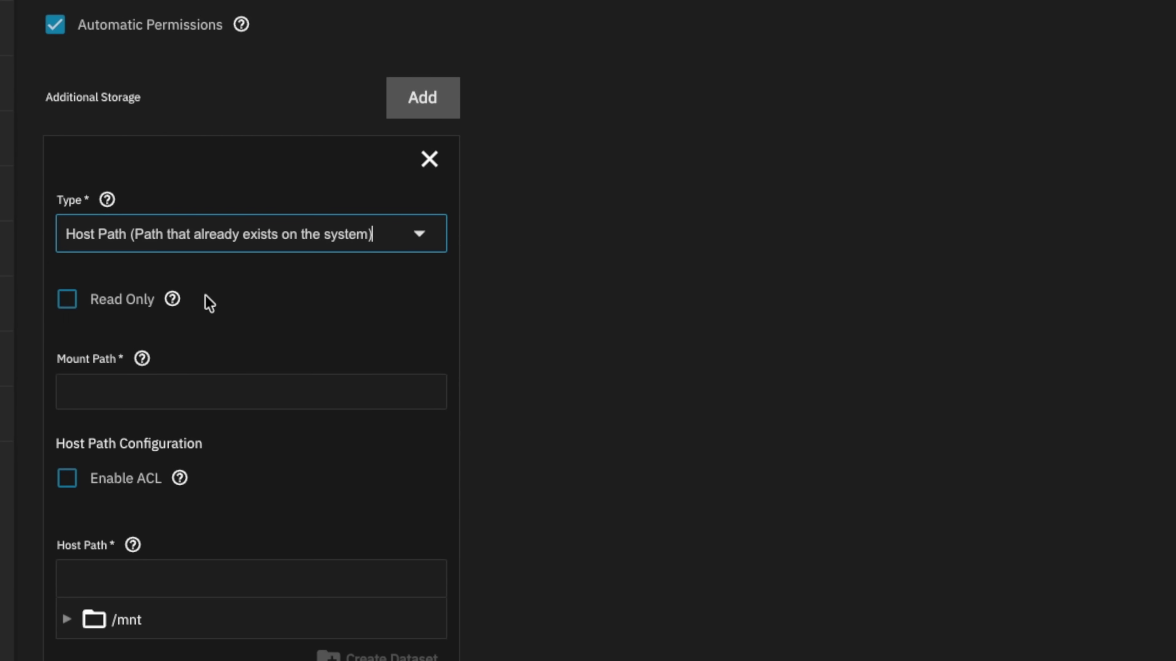
{"action": "left_click", "coordinate": [206, 399]}
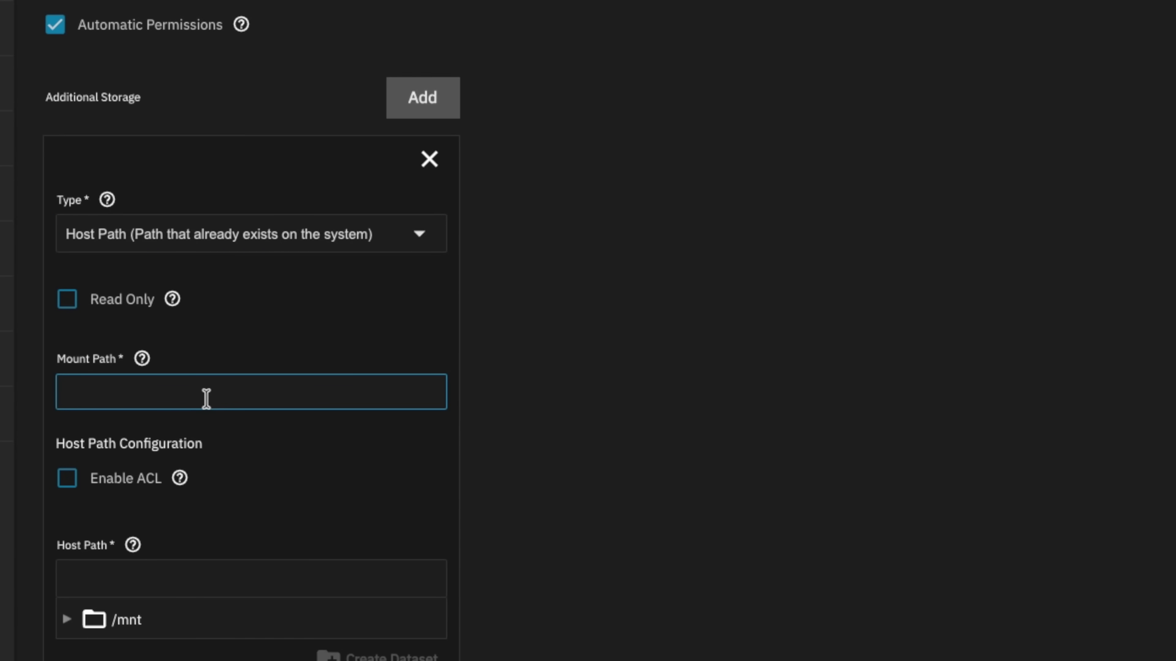
{"action": "type", "text": "/mnt/My_Other_Photos"}
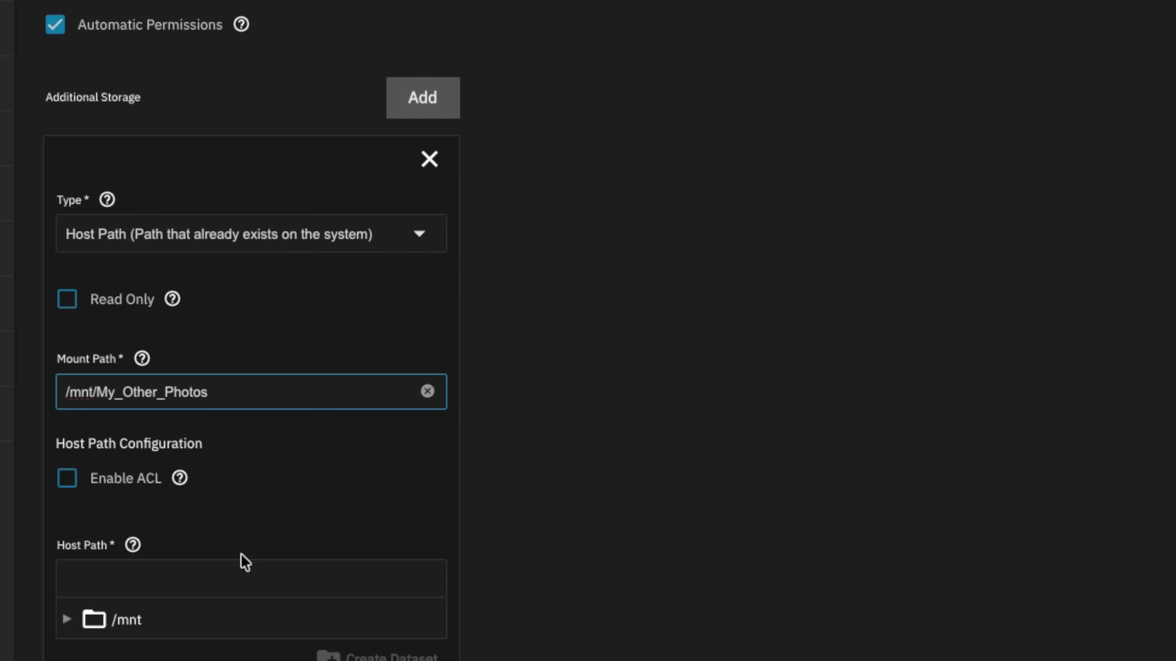
- Set the additional storage's host path to /mnt/Dozer/My_Other_Photos and update the app
{"action": "scroll", "coordinate": [241, 555], "scroll_direction": "down", "scroll_amount": 3}
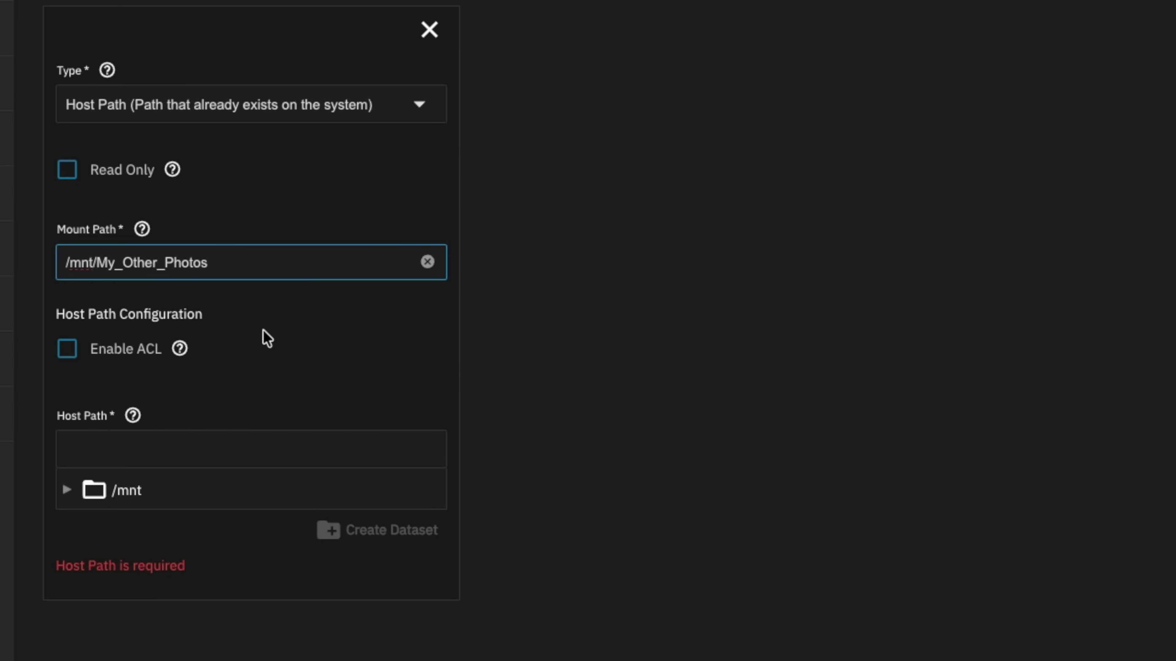
{"action": "left_click", "coordinate": [67, 490]}
{"action": "scroll", "coordinate": [239, 475], "scroll_direction": "down", "scroll_amount": 3}
{"action": "left_click", "coordinate": [85, 407]}
{"action": "scroll", "coordinate": [236, 376], "scroll_direction": "down", "scroll_amount": 4}
{"action": "left_click", "coordinate": [237, 370]}
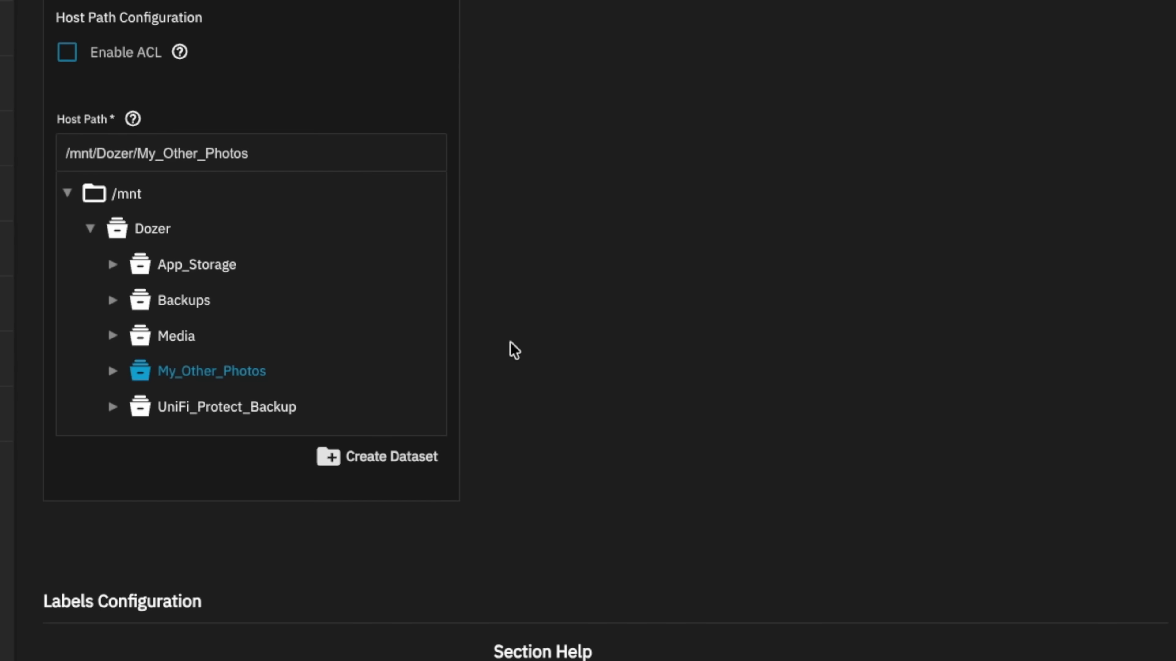
{"action": "scroll", "coordinate": [514, 351], "scroll_direction": "down", "scroll_amount": 10}
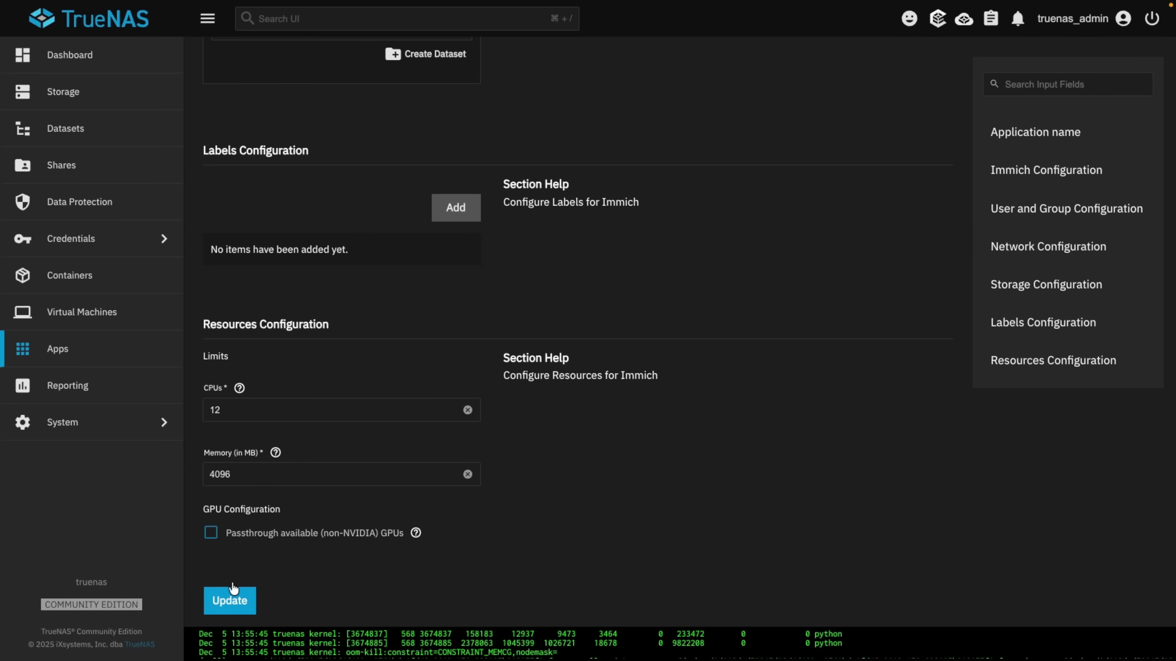
{"action": "left_click", "coordinate": [229, 600]}
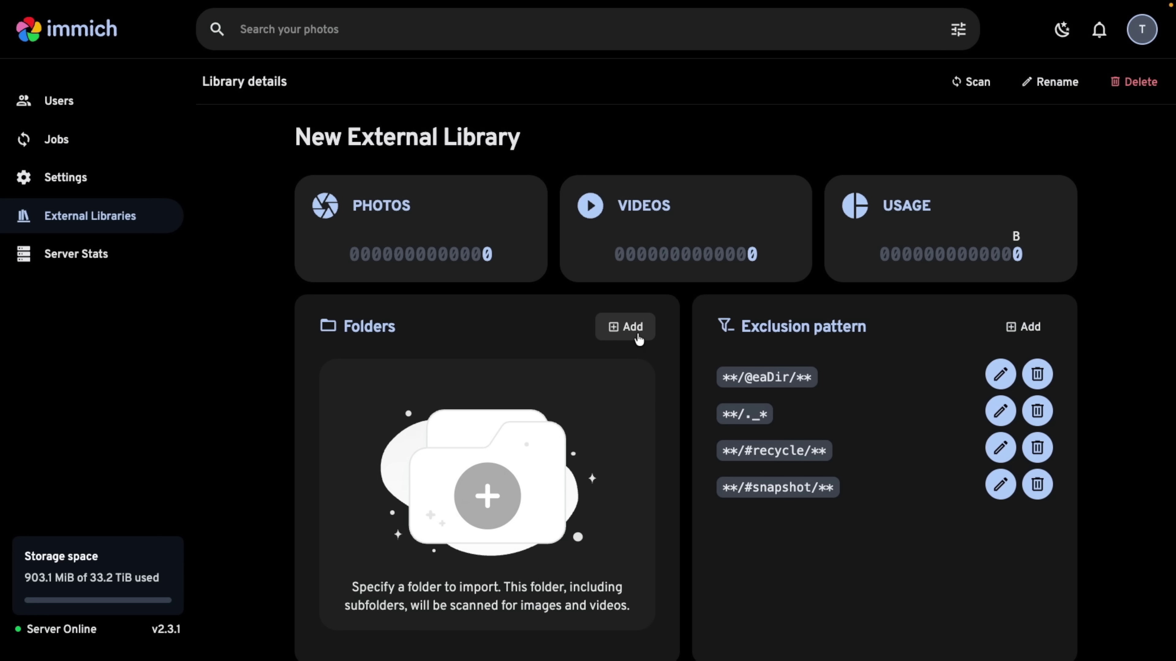
- Switch to Immich, add the folder /mnt/My_Other_Photos to the new external library, and scan the library
{"action": "left_click", "coordinate": [633, 328]}
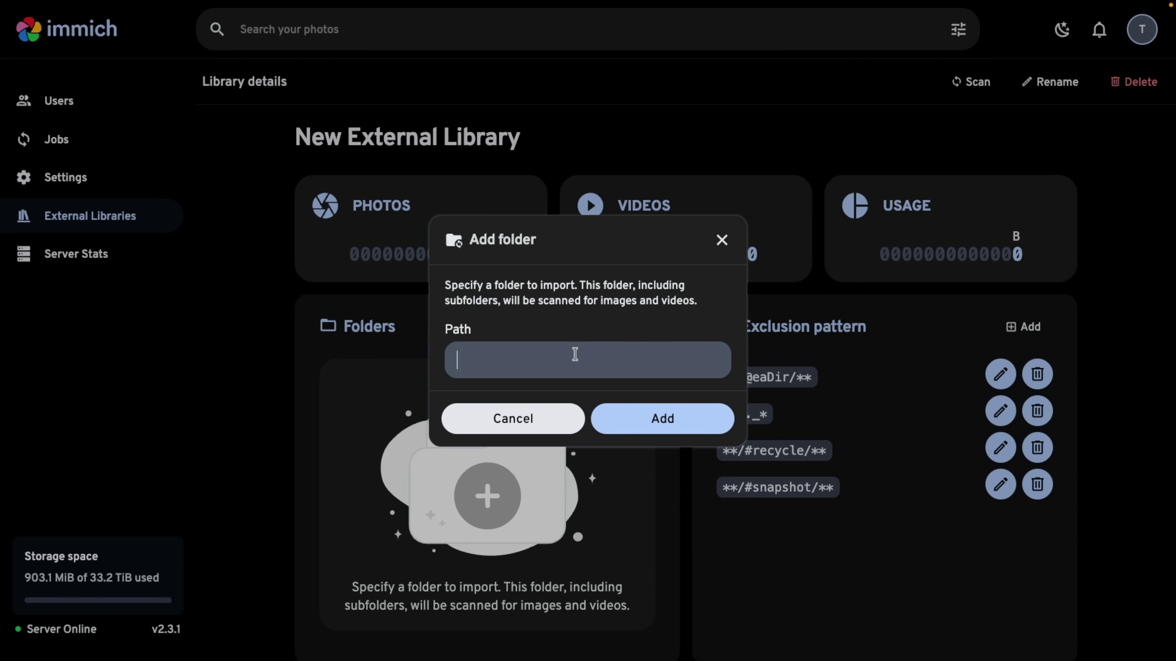
{"action": "type", "text": "/mnt/My_Other_Photos"}
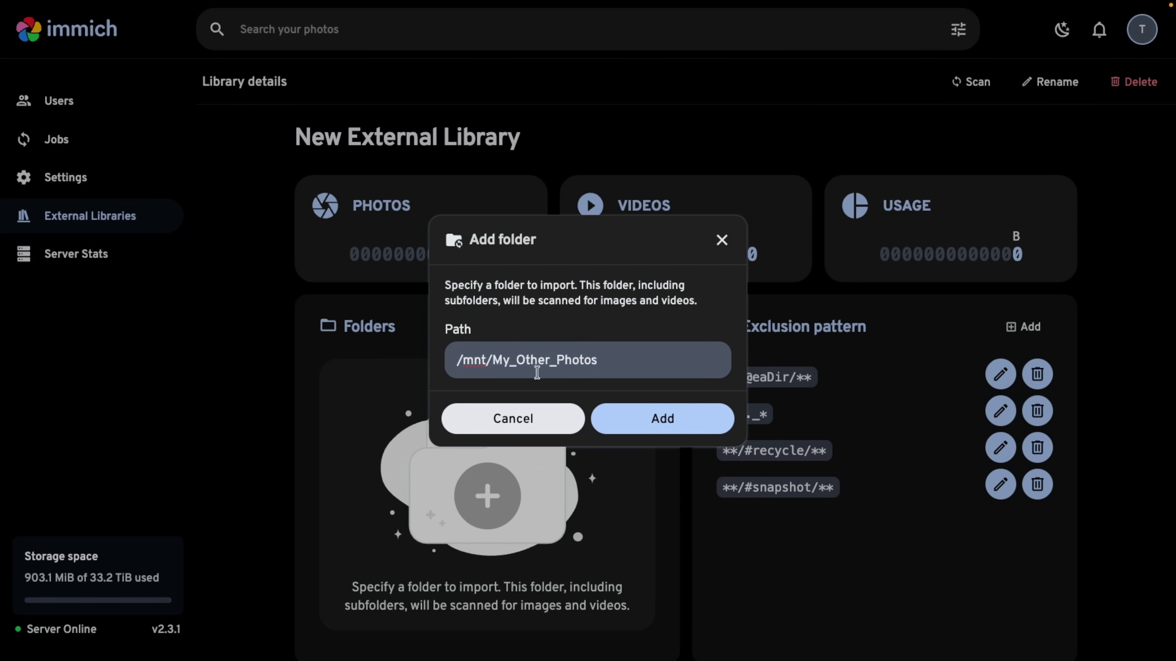
{"action": "left_click", "coordinate": [667, 430]}
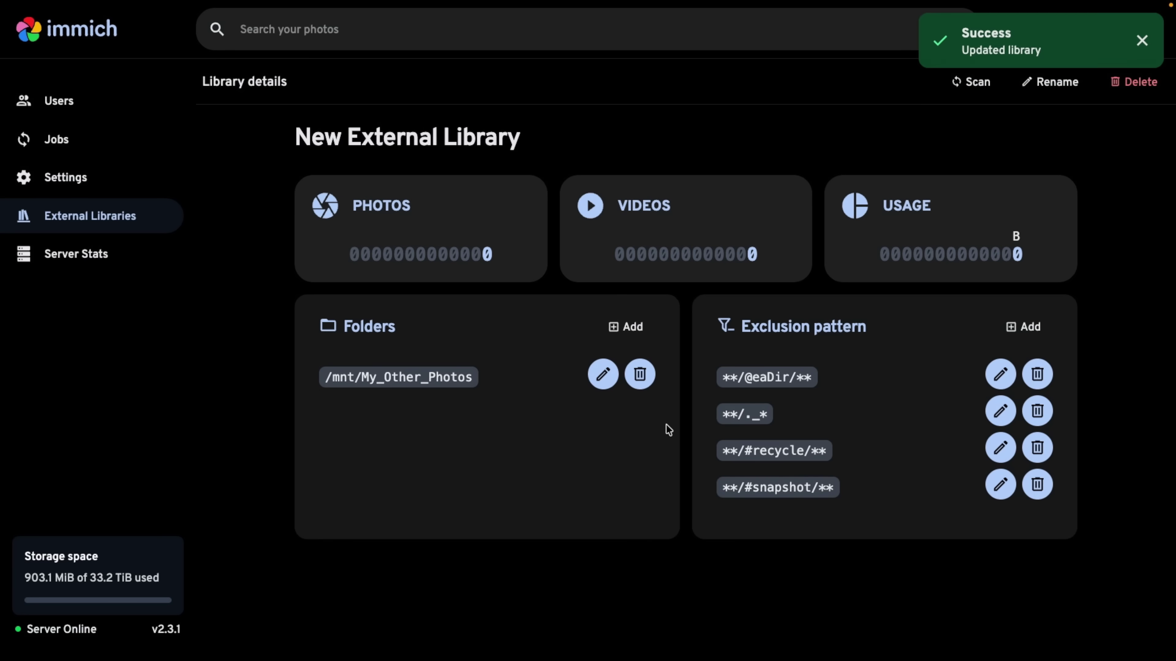
{"action": "left_click", "coordinate": [969, 85]}
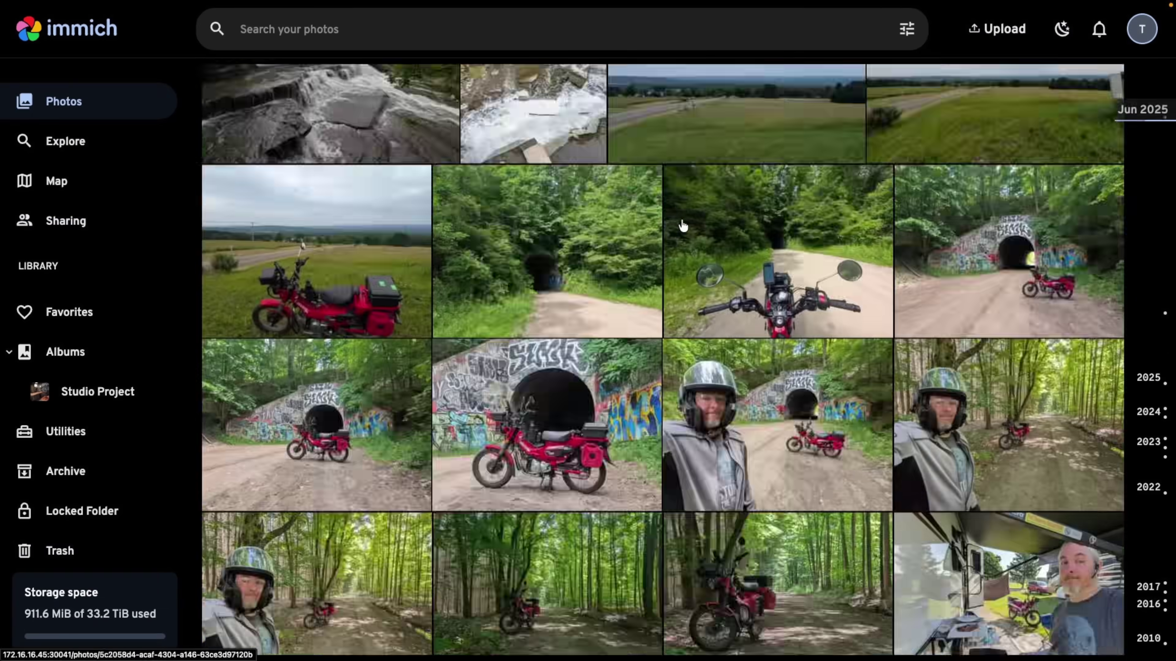
- Look through the photo timeline down to April 2010, view a squirrel photo with its details, and return to the timeline
{"action": "scroll", "coordinate": [681, 224], "scroll_direction": "down", "scroll_amount": 15}
{"action": "scroll", "coordinate": [681, 223], "scroll_direction": "down", "scroll_amount": 20}
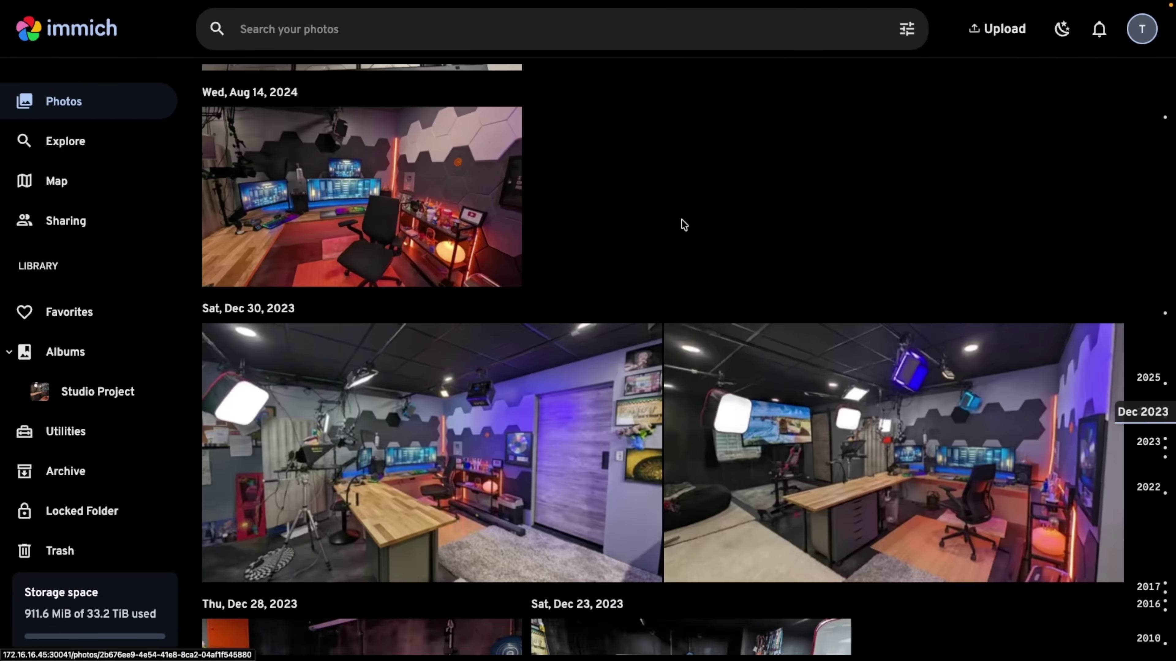
{"action": "scroll", "coordinate": [682, 223], "scroll_direction": "down", "scroll_amount": 20}
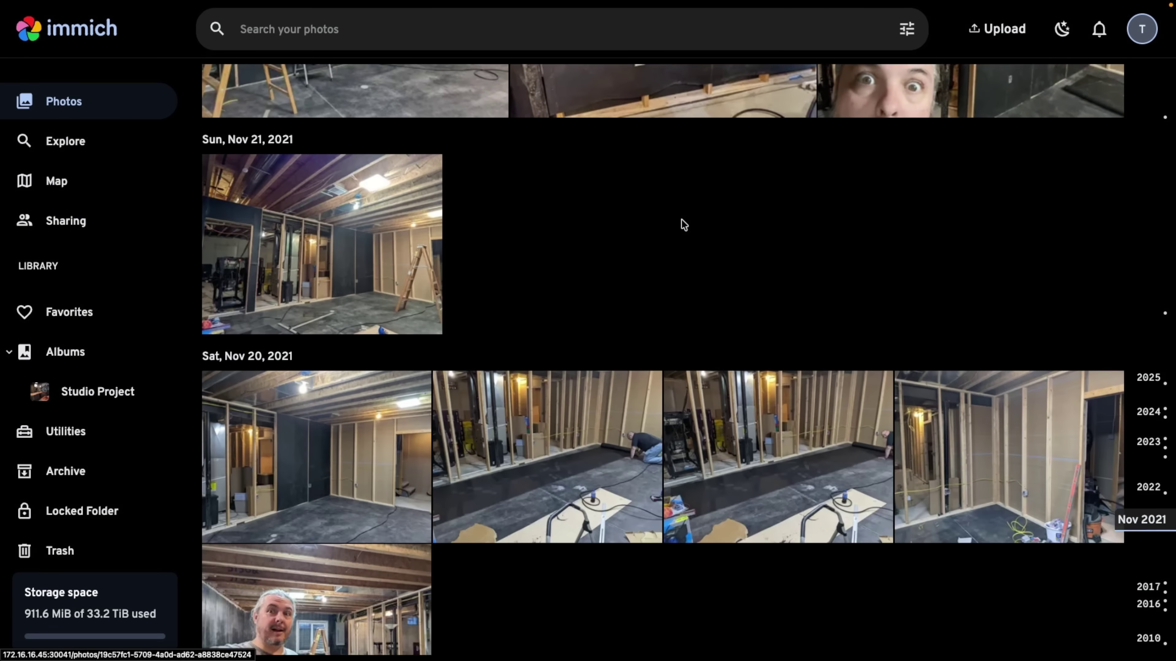
{"action": "scroll", "coordinate": [681, 224], "scroll_direction": "down", "scroll_amount": 10}
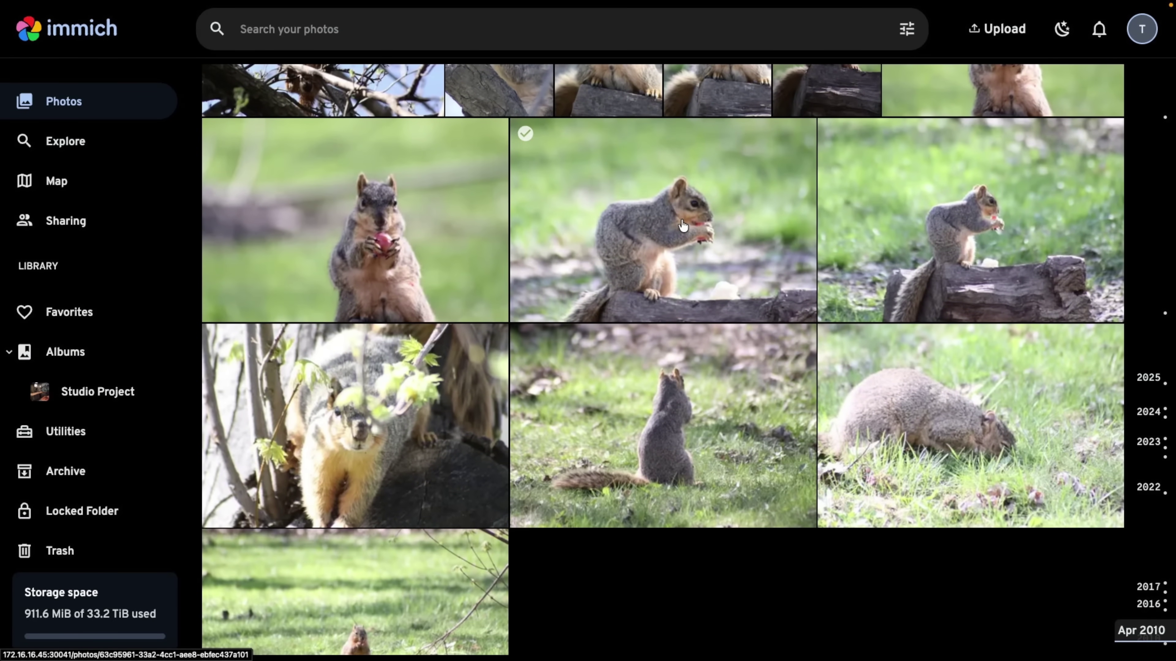
{"action": "left_click", "coordinate": [681, 224]}
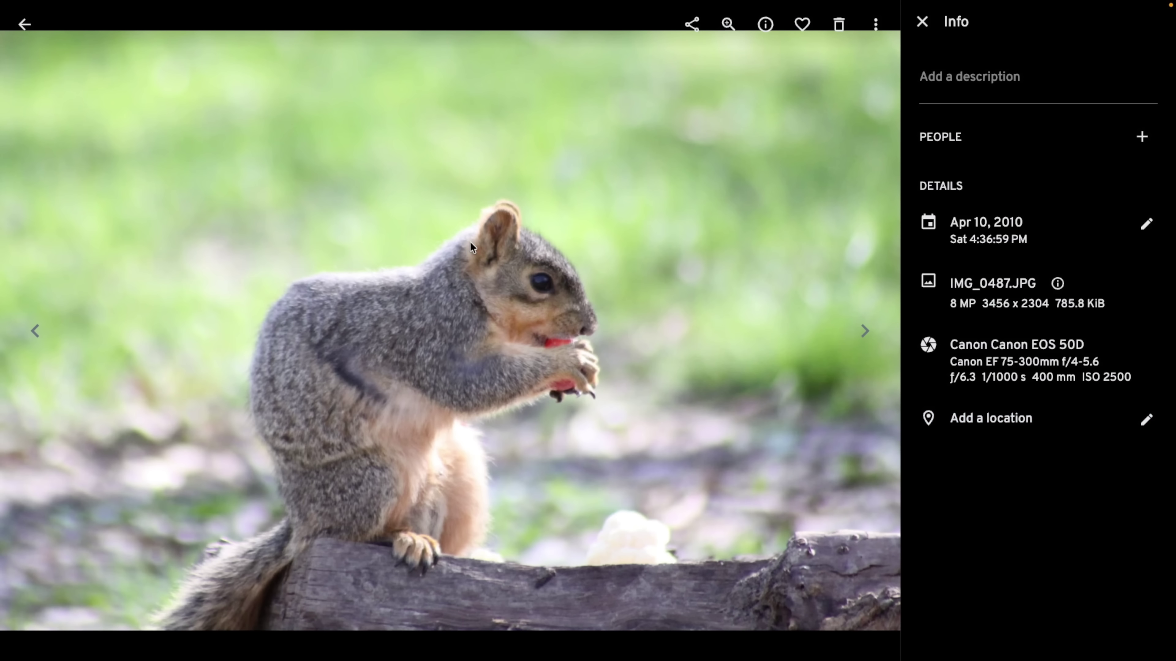
{"action": "key", "text": "Escape"}
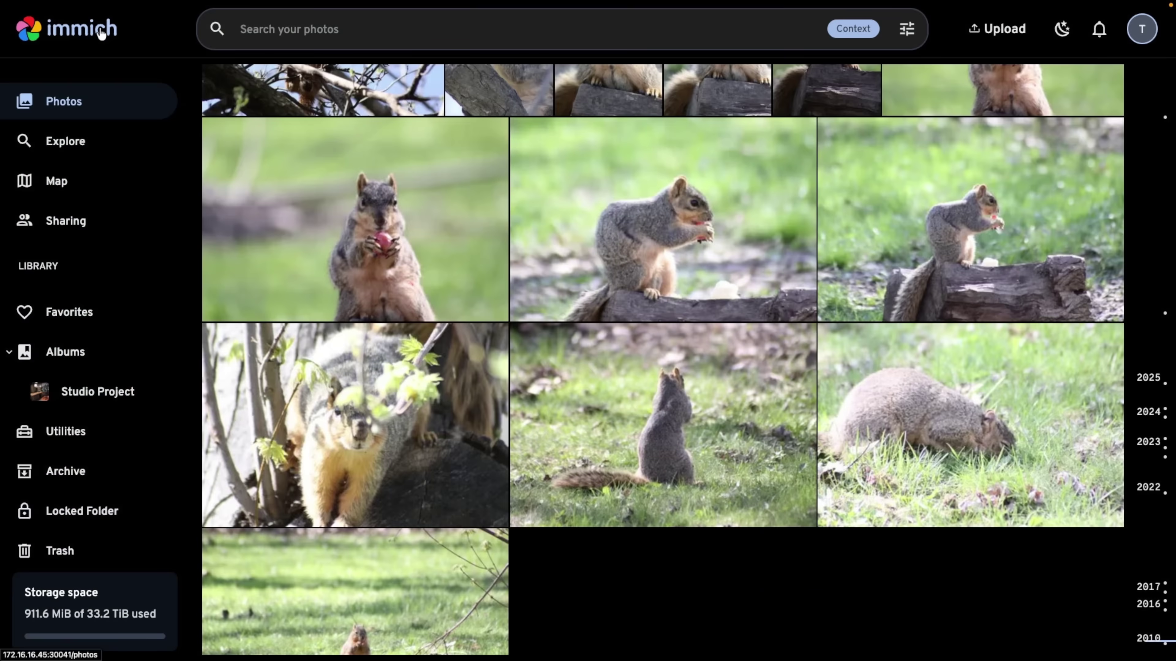
- Return to the start of the photo timeline and search the photos for "squirrel"
{"action": "left_click", "coordinate": [113, 107]}
{"action": "left_click", "coordinate": [310, 33]}
{"action": "type", "text": "squirrel"}
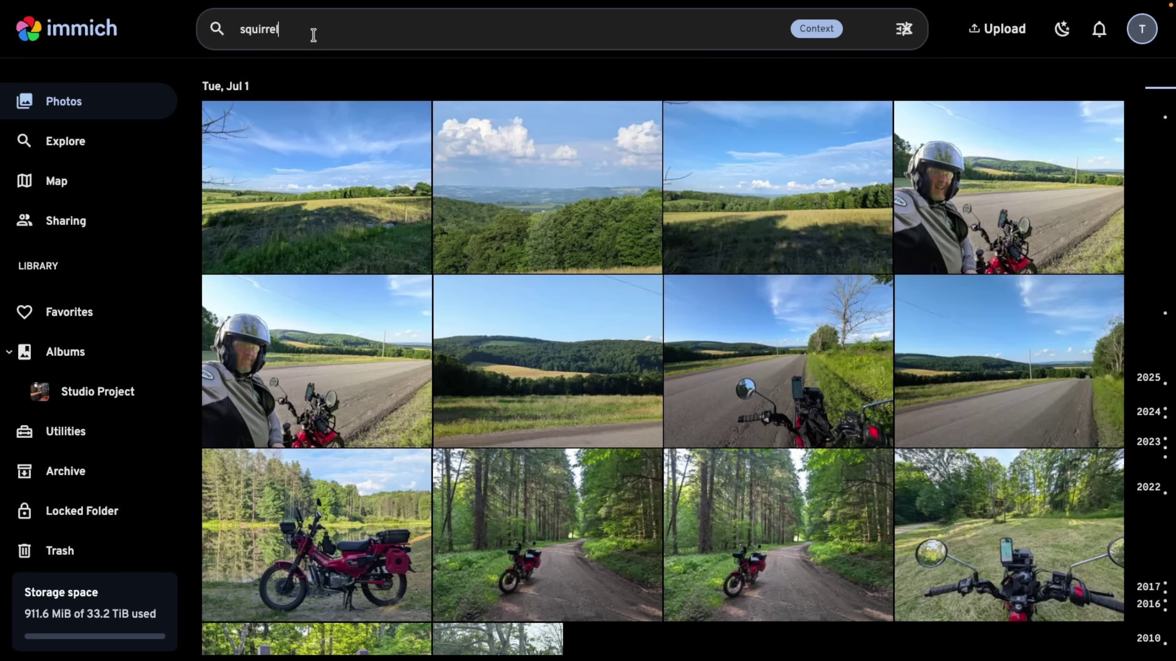
{"action": "key", "text": "Return"}
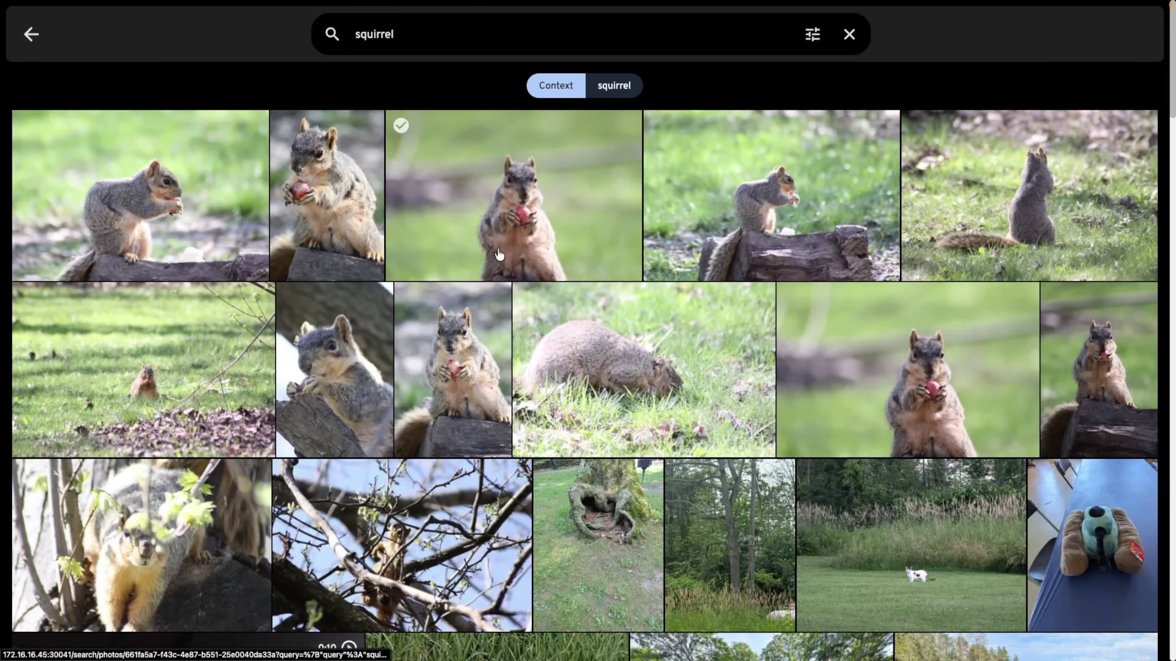
- Look through the search results and view the photo of the black-and-white cat standing on the grass
{"action": "scroll", "coordinate": [498, 254], "scroll_direction": "down", "scroll_amount": 2}
{"action": "scroll", "coordinate": [499, 253], "scroll_direction": "down", "scroll_amount": 5}
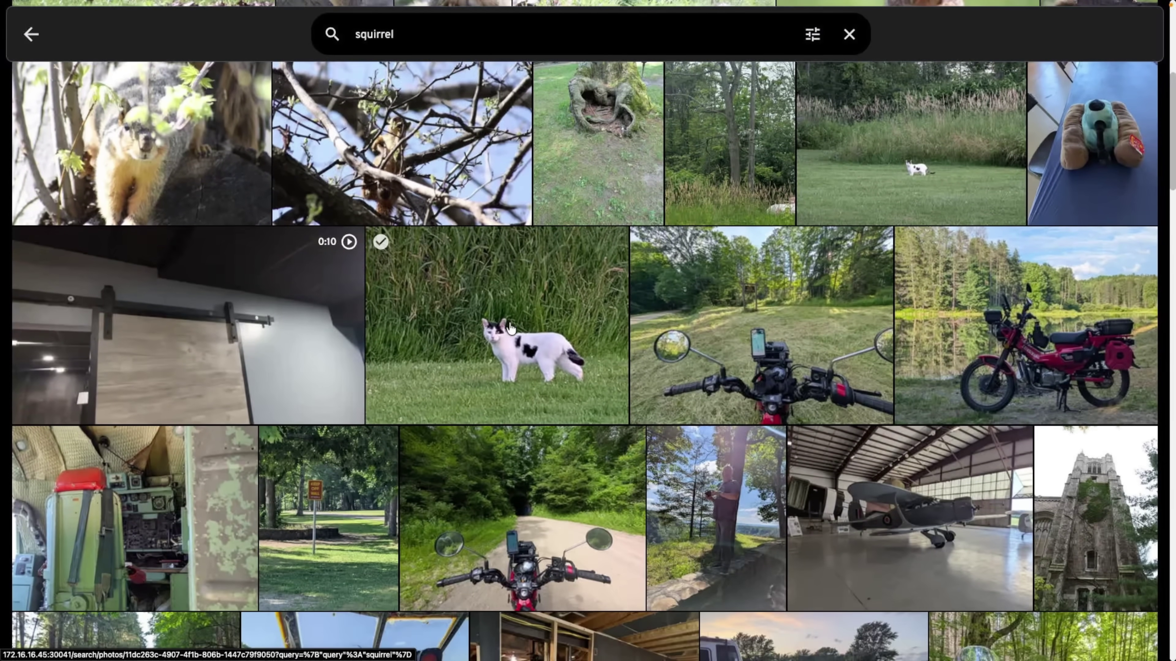
{"action": "left_click", "coordinate": [508, 323]}
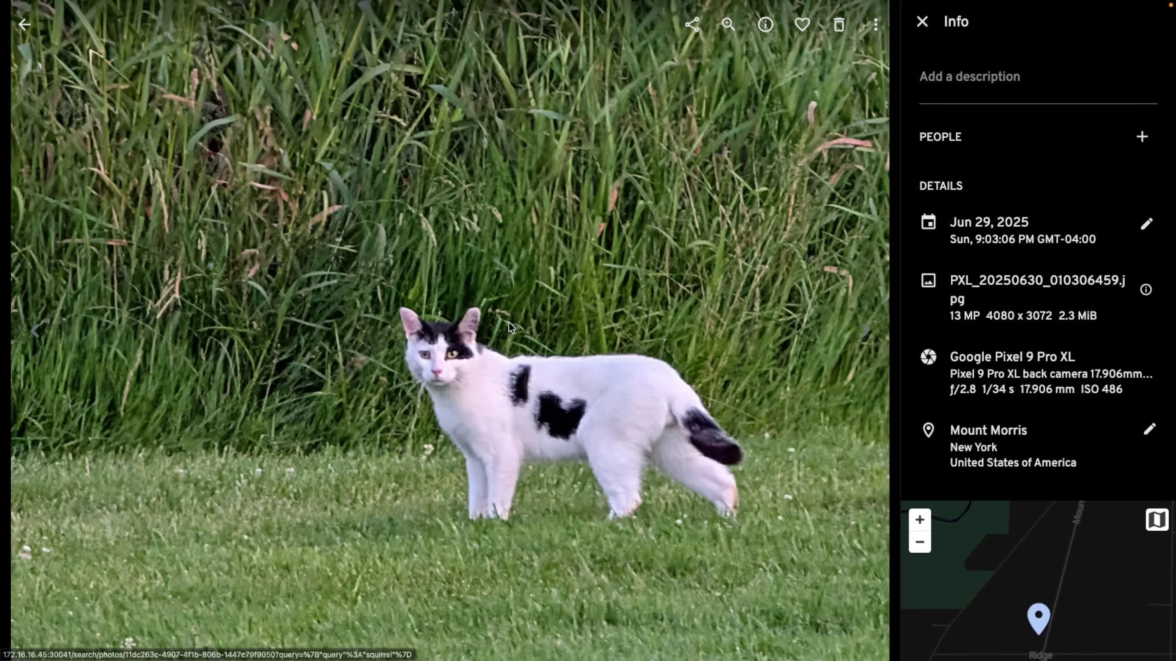